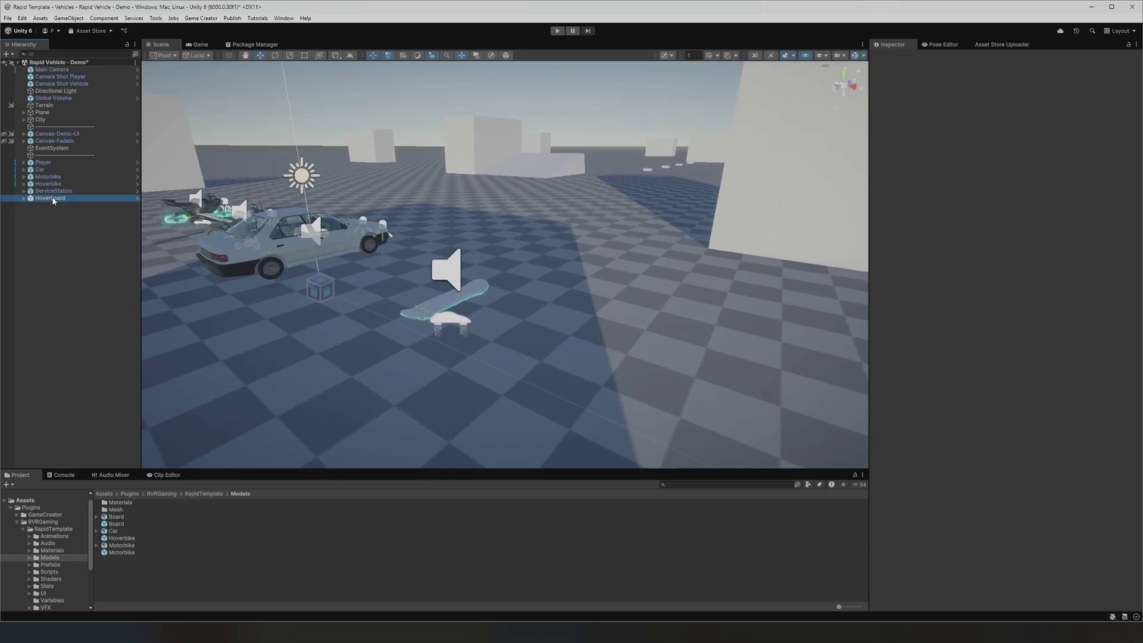
left_click(921, 195)
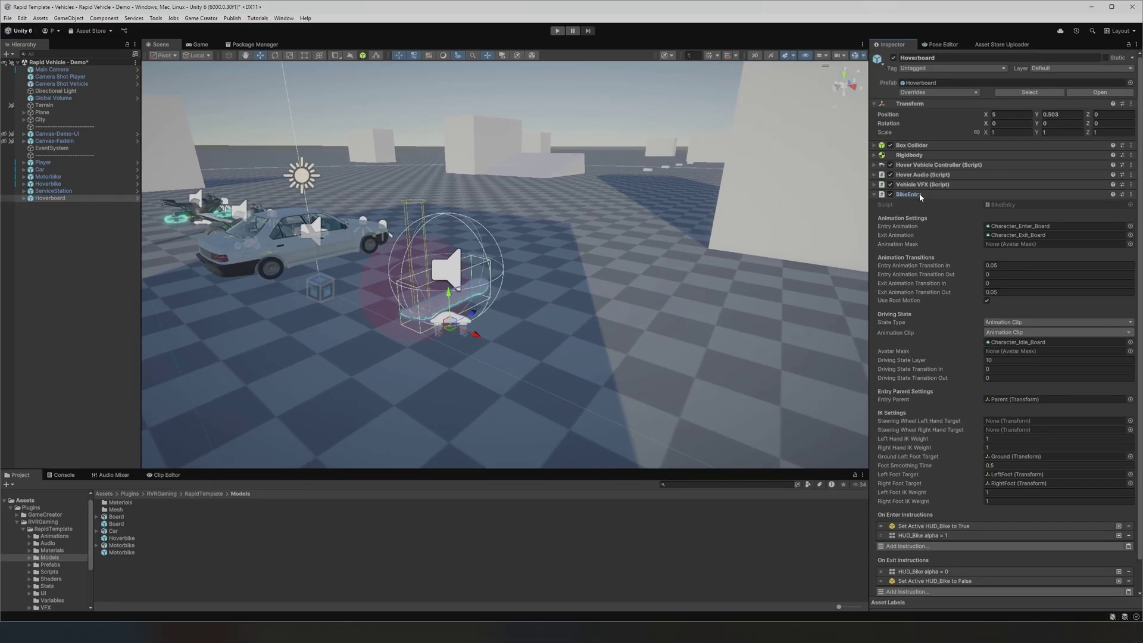
left_click(946, 197)
left_click(107, 273)
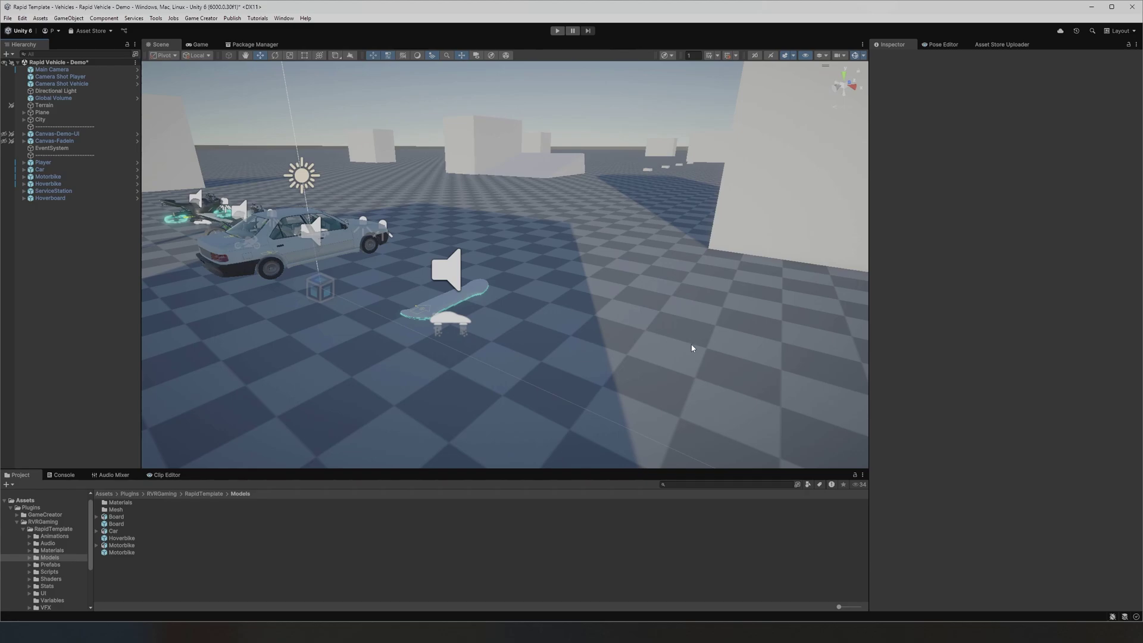
Add the Rapid Template Empty-Car vehicle object to the scene.
middle_click_drag(691, 348, 468, 306)
scroll(581, 332, "down", 2)
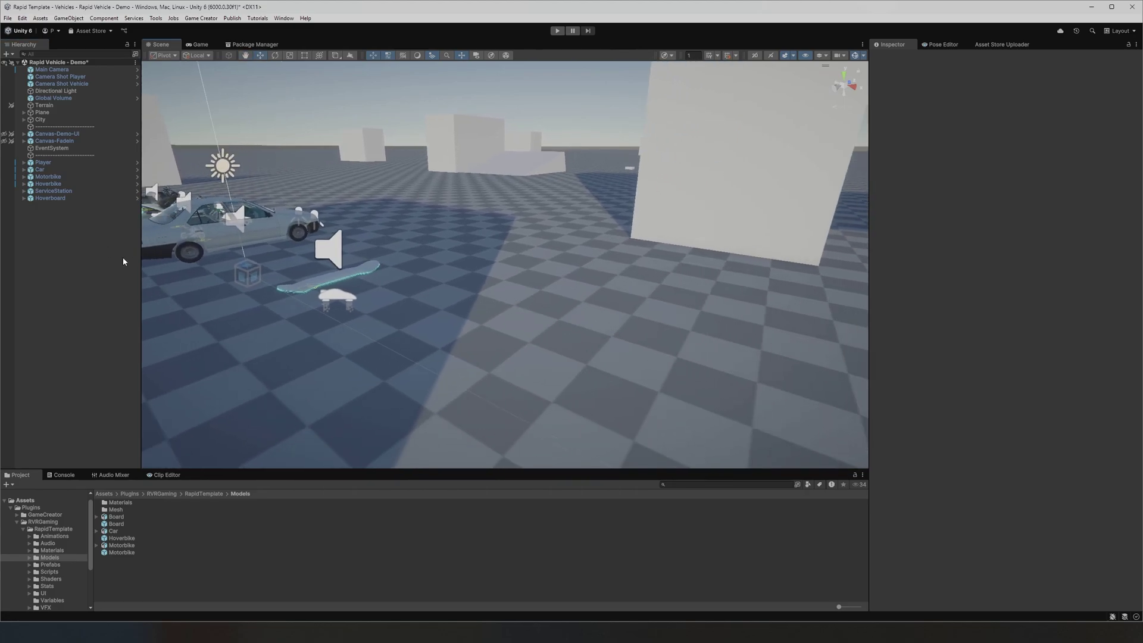
right_click(44, 211)
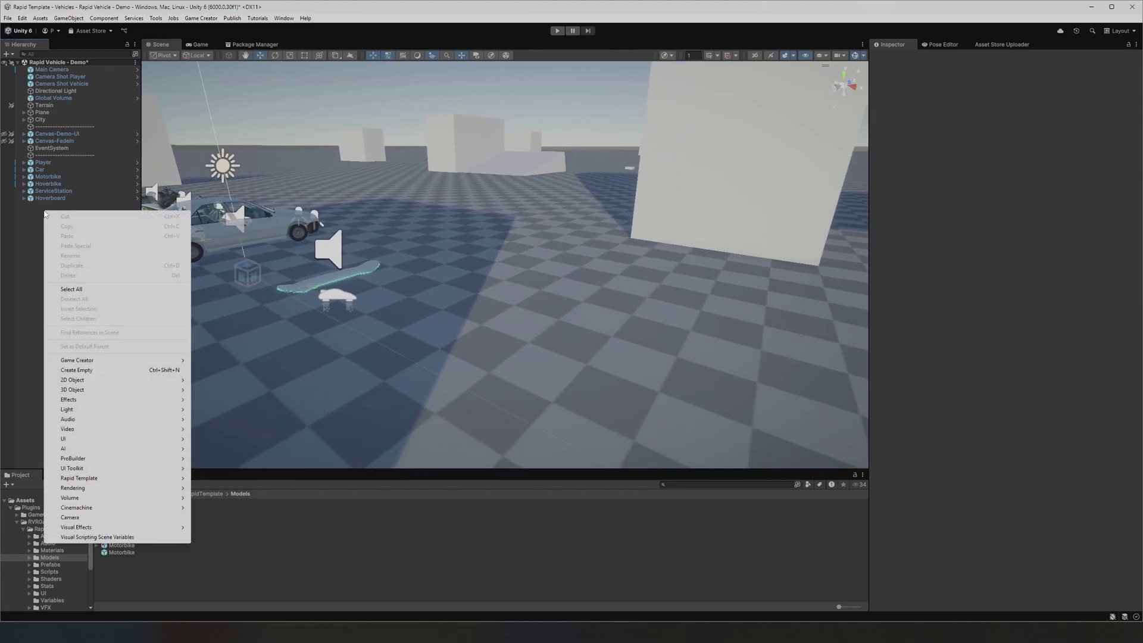
mouse_move(174, 479)
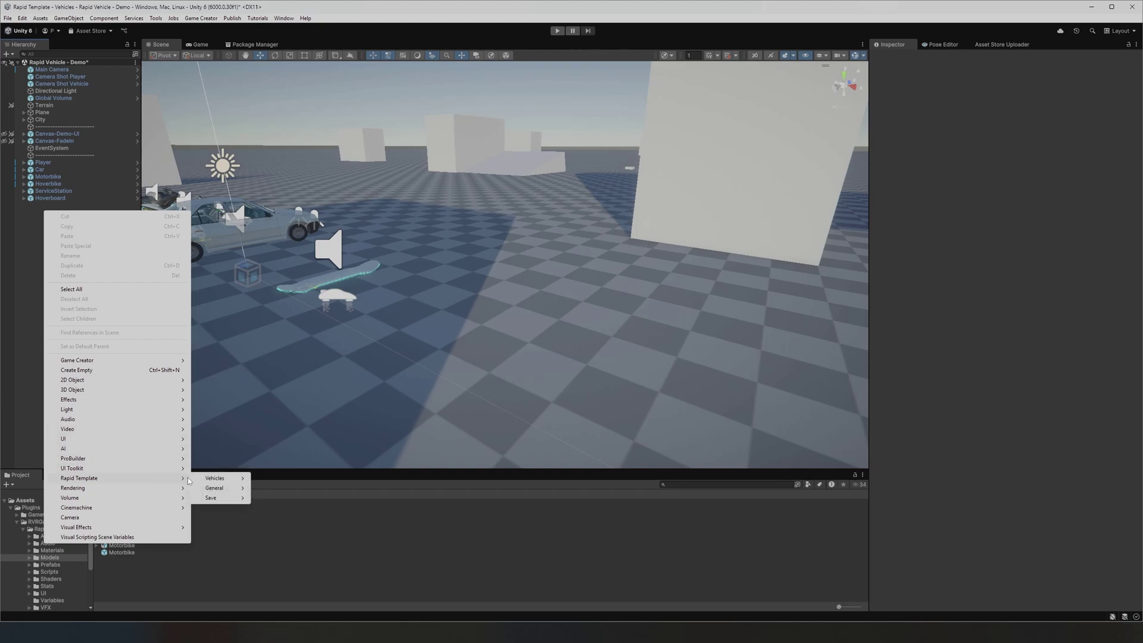
mouse_move(234, 480)
mouse_move(288, 481)
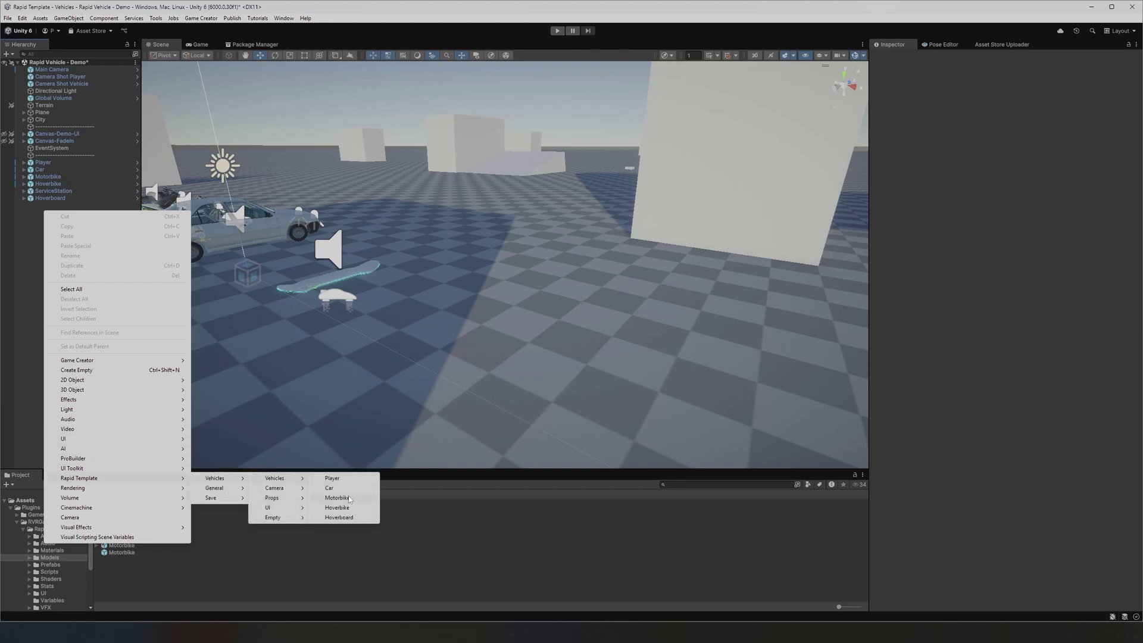
mouse_move(275, 517)
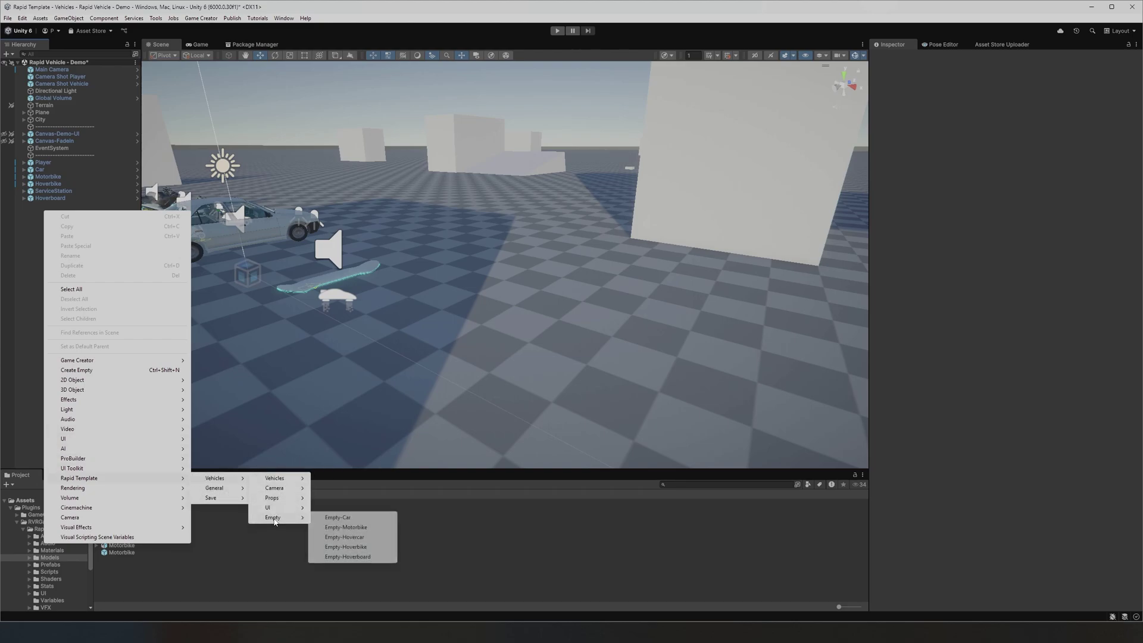
left_click(350, 518)
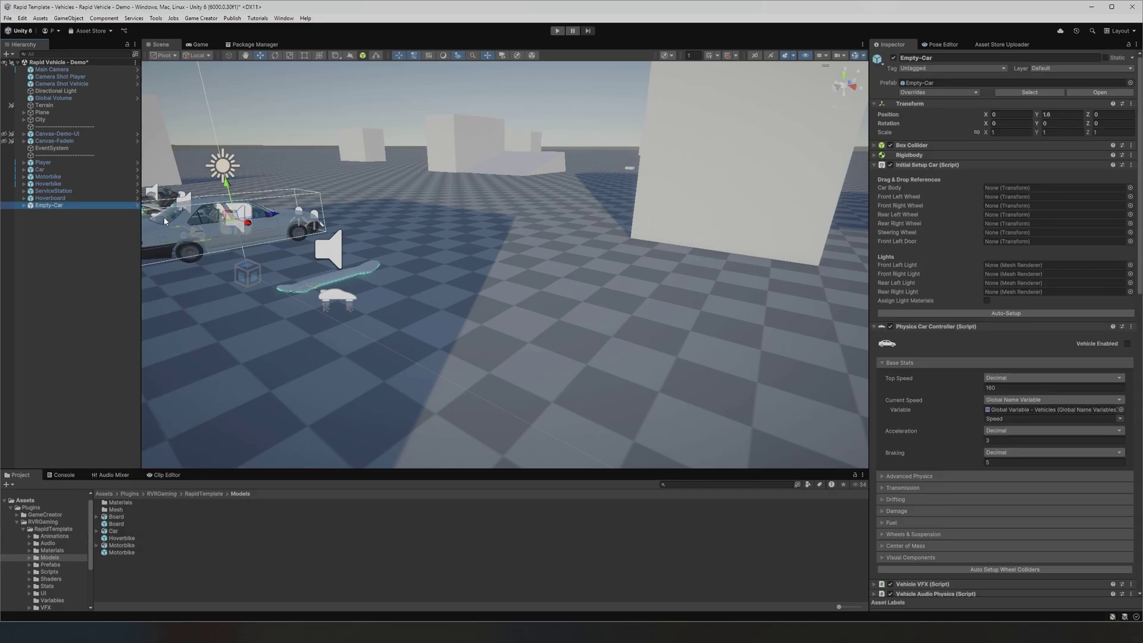
Set the X position of Empty-Car to 10.
left_click(1006, 115)
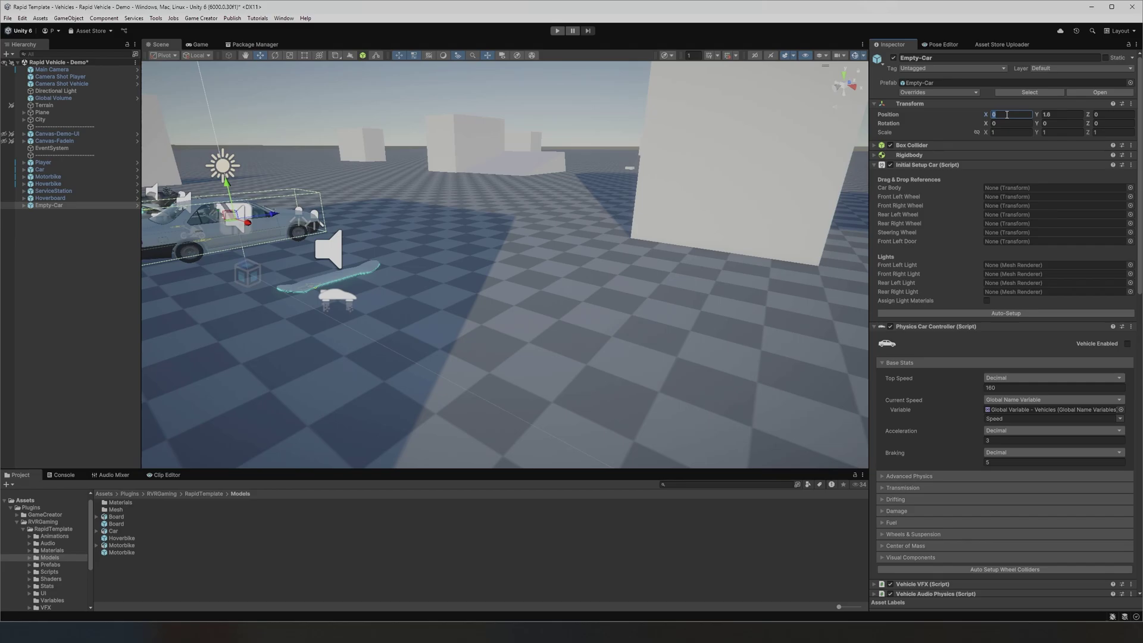
type("10")
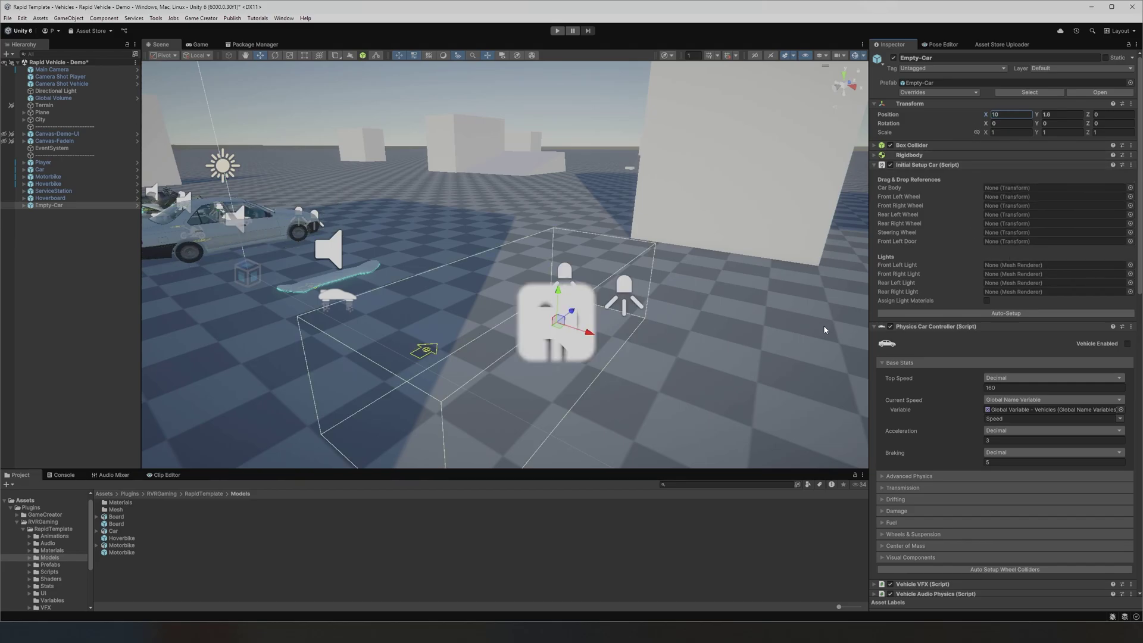
middle_click_drag(823, 325, 604, 344)
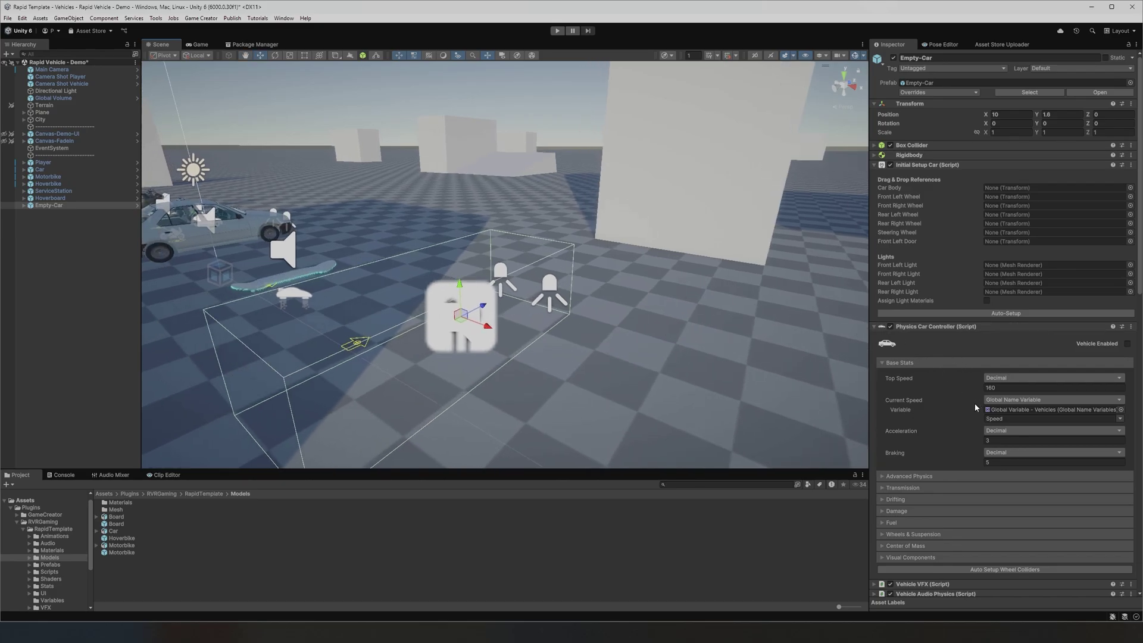
Unpack the Empty-Car prefab instance in the scene.
scroll(966, 566, "down", 5)
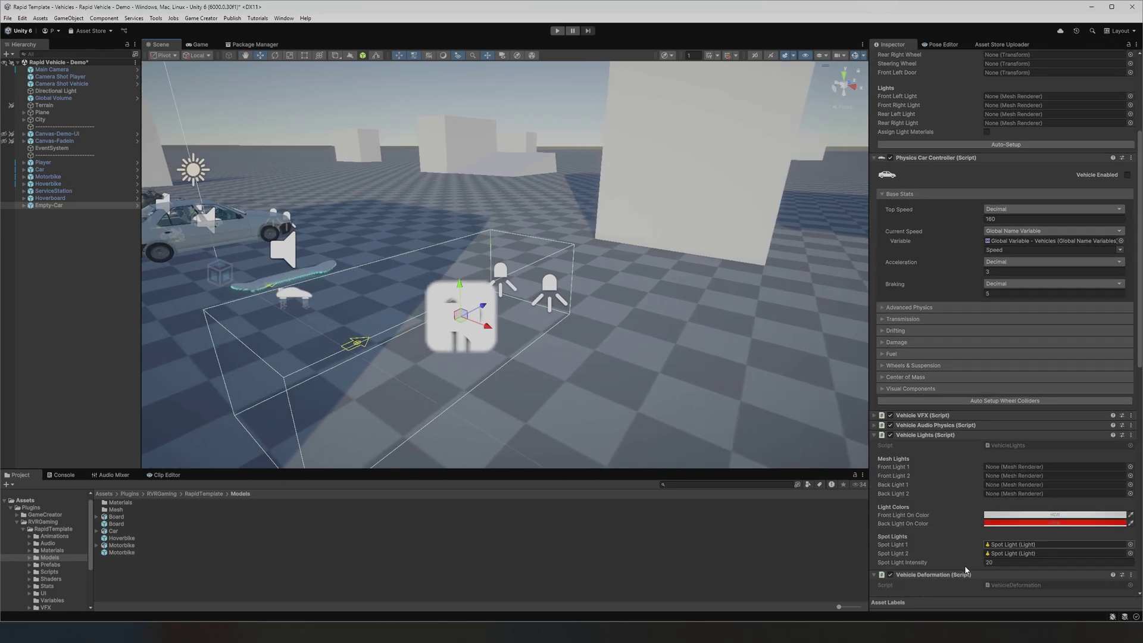
scroll(926, 463, "up", 5)
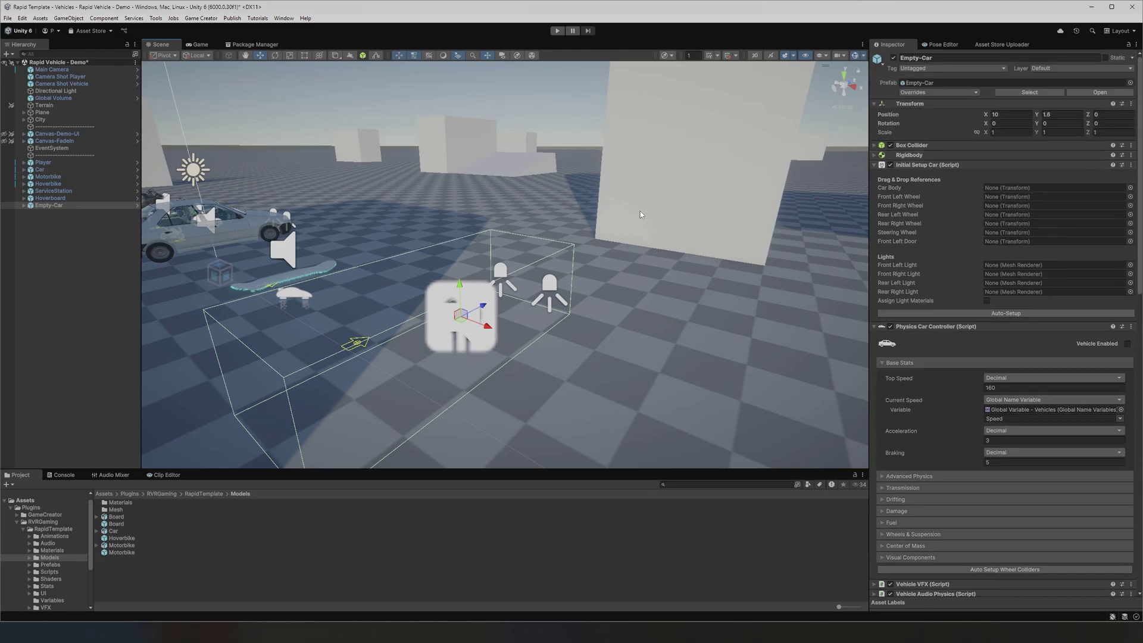
right_click(53, 207)
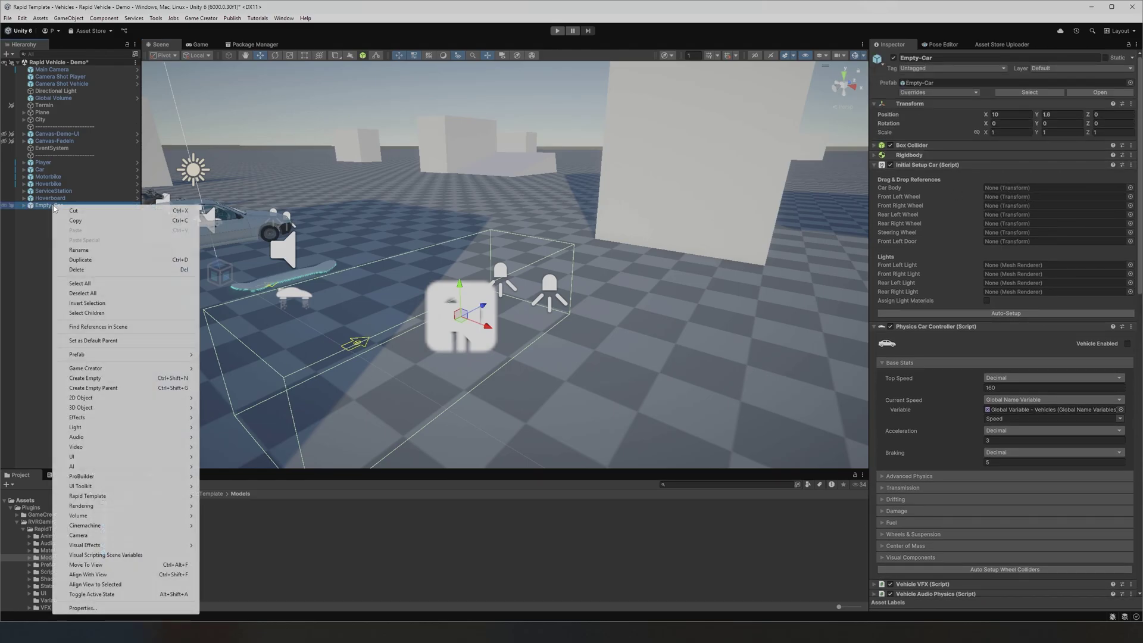
mouse_move(181, 357)
left_click(236, 426)
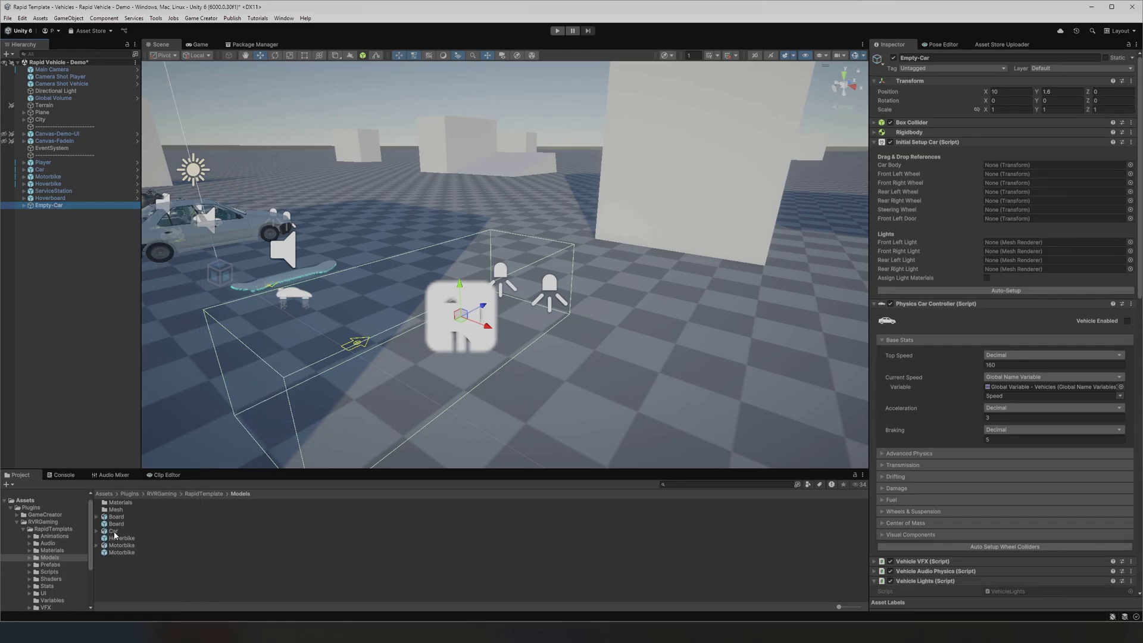
Place the Car model from the Models folder inside Empty-Car as a child and unpack its prefab.
left_click_drag(115, 533, 50, 214)
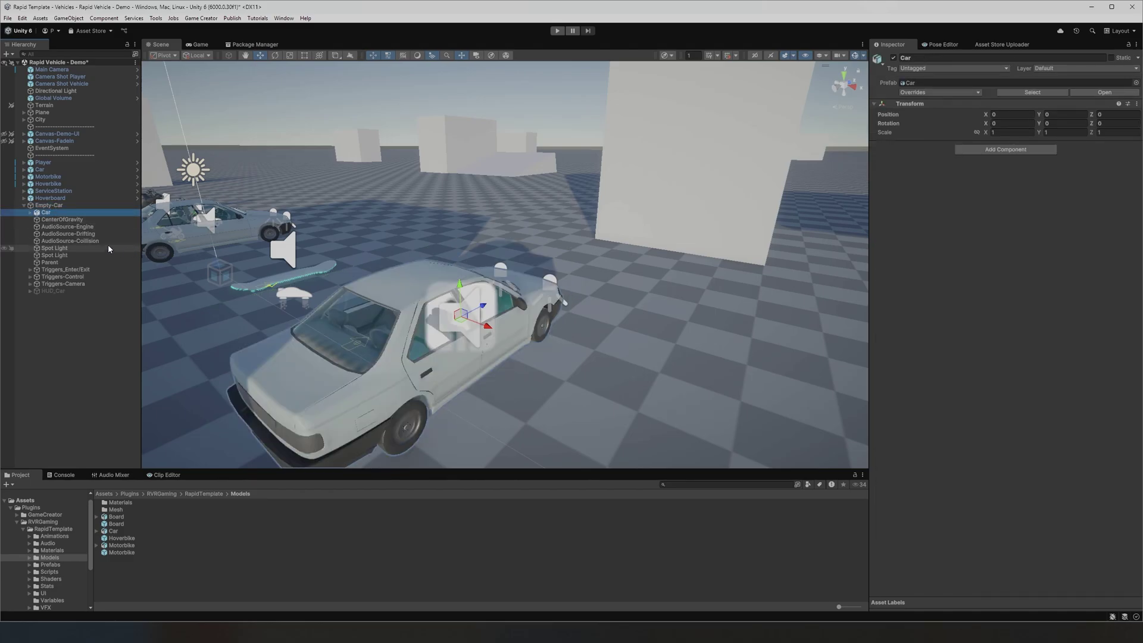
left_click(44, 213)
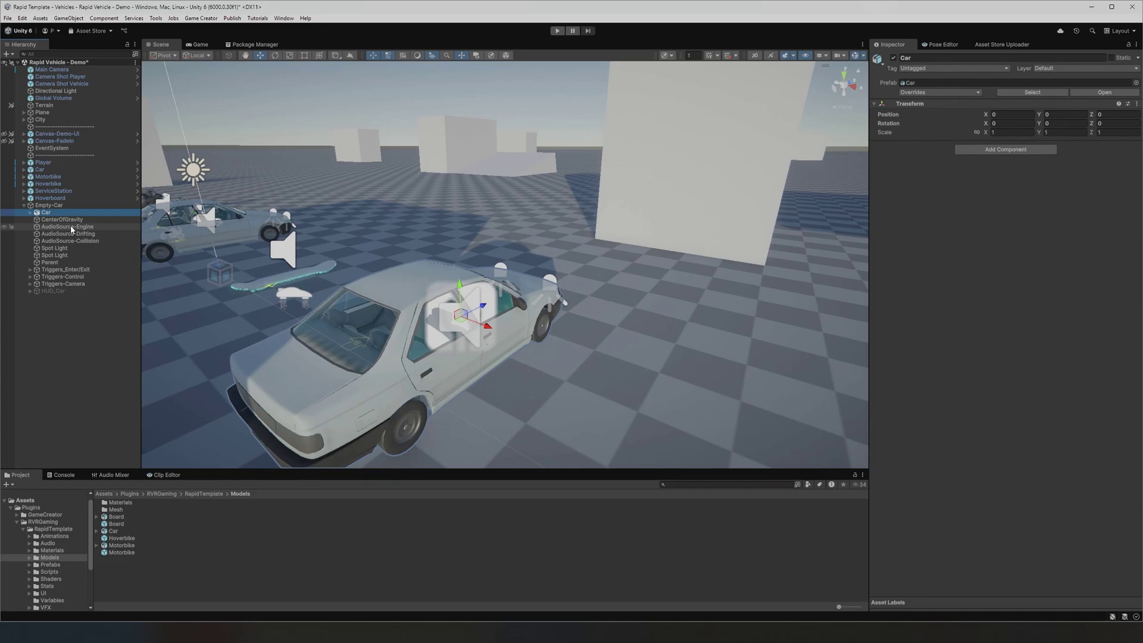
left_click(52, 206)
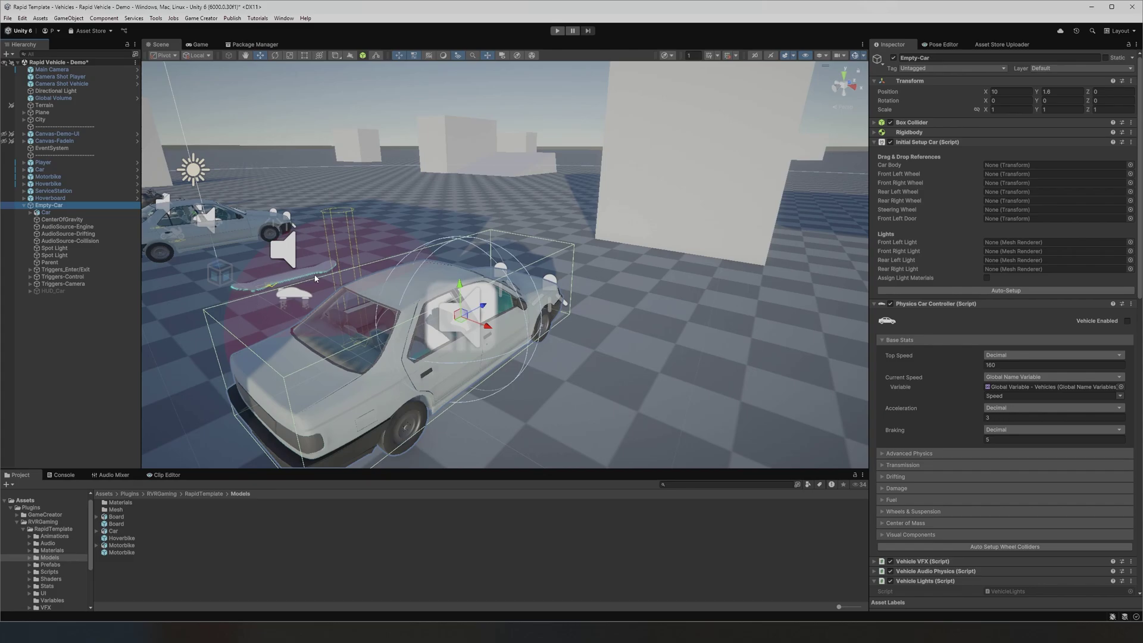
right_click(44, 213)
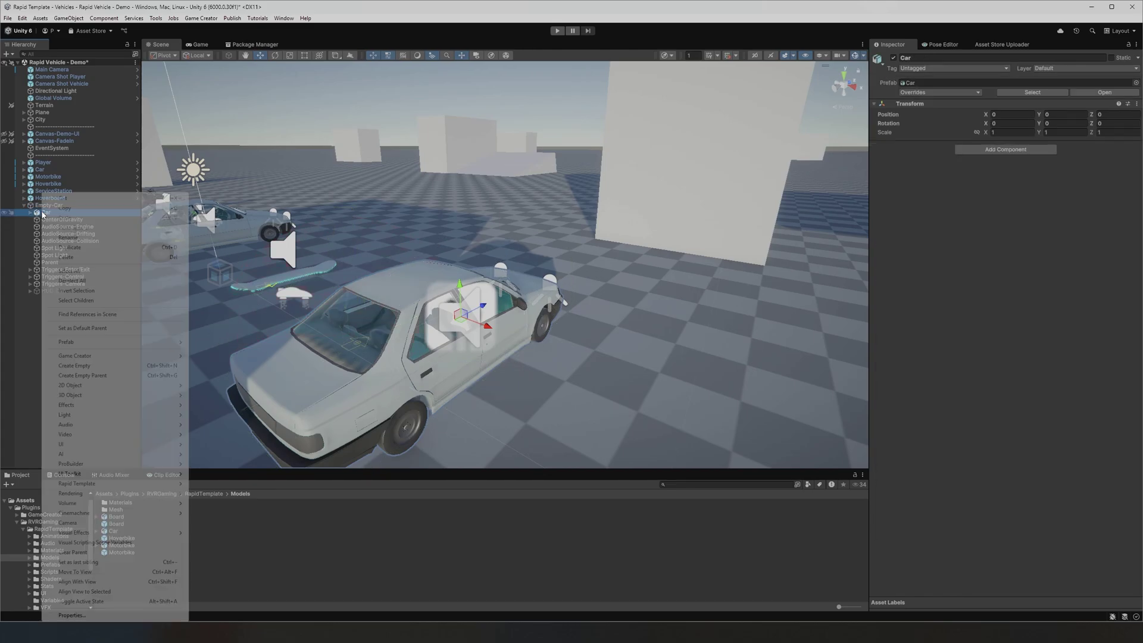
left_click(238, 393)
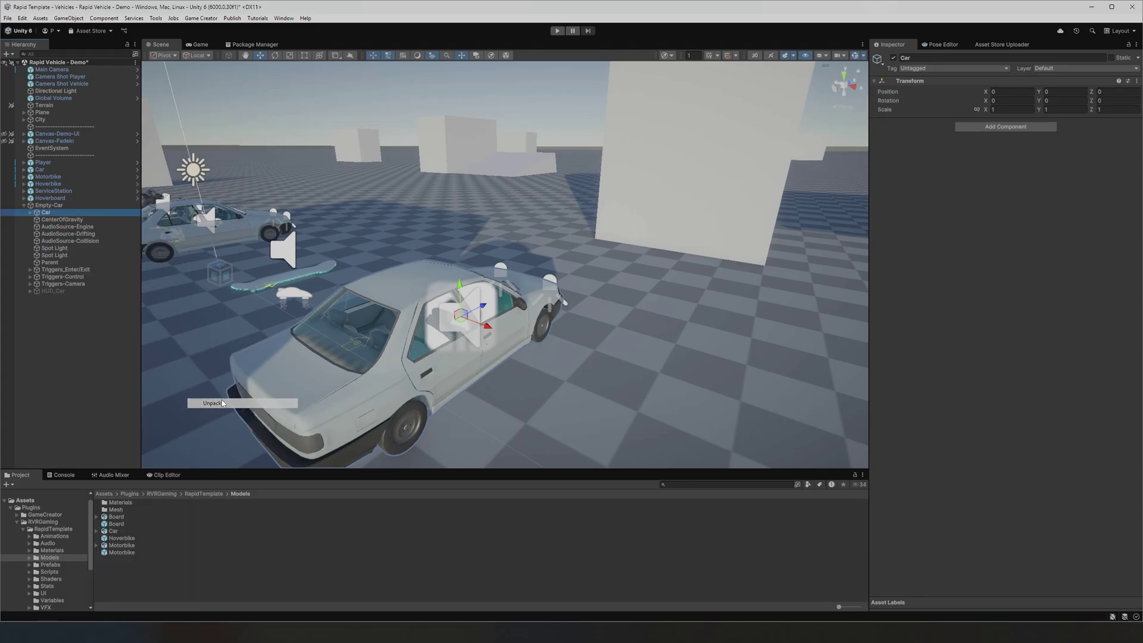
Assign the Car model's MainBody as the Car Body reference in Empty-Car's Initial Setup Car script.
left_click(47, 205)
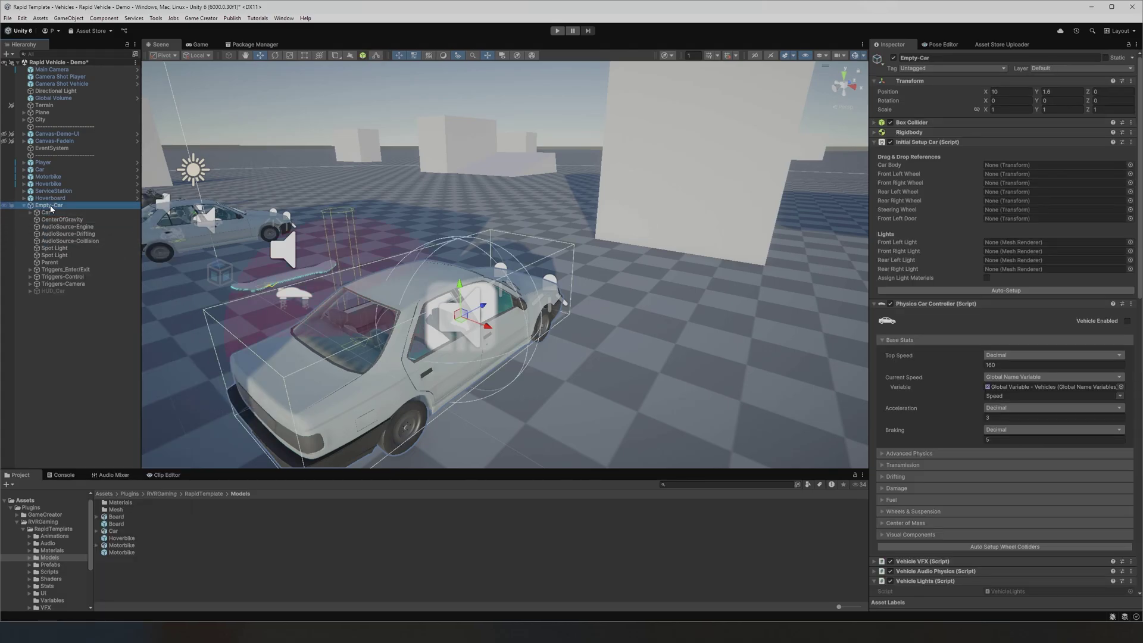
left_click(30, 213)
left_click_drag(60, 320, 1009, 170)
Assign WheelFL, WheelFR, WheelRL and WheelRR to the matching front and rear wheel references of the car setup script.
left_click(63, 407)
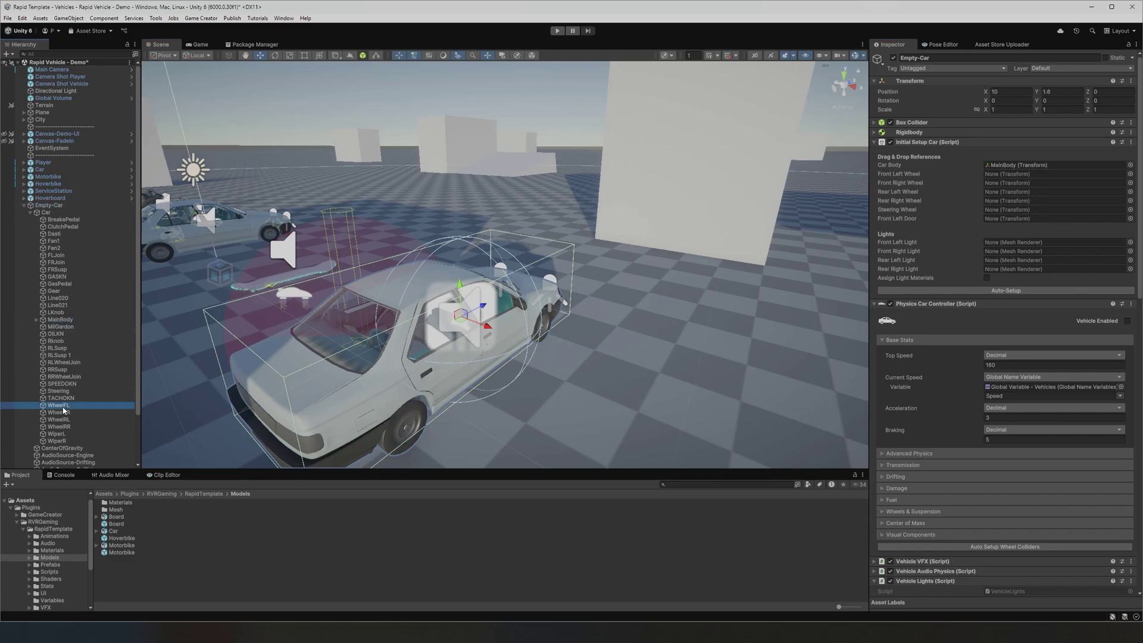
left_click_drag(63, 407, 1012, 174)
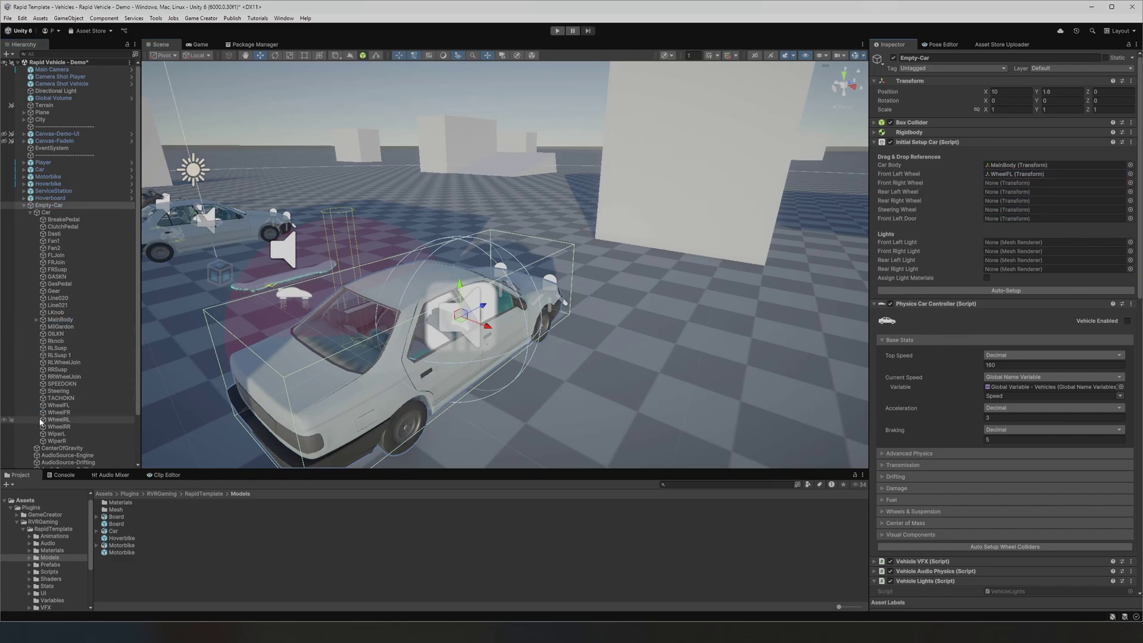
left_click_drag(57, 413, 1015, 191)
left_click_drag(58, 420, 1012, 191)
left_click_drag(67, 427, 1012, 201)
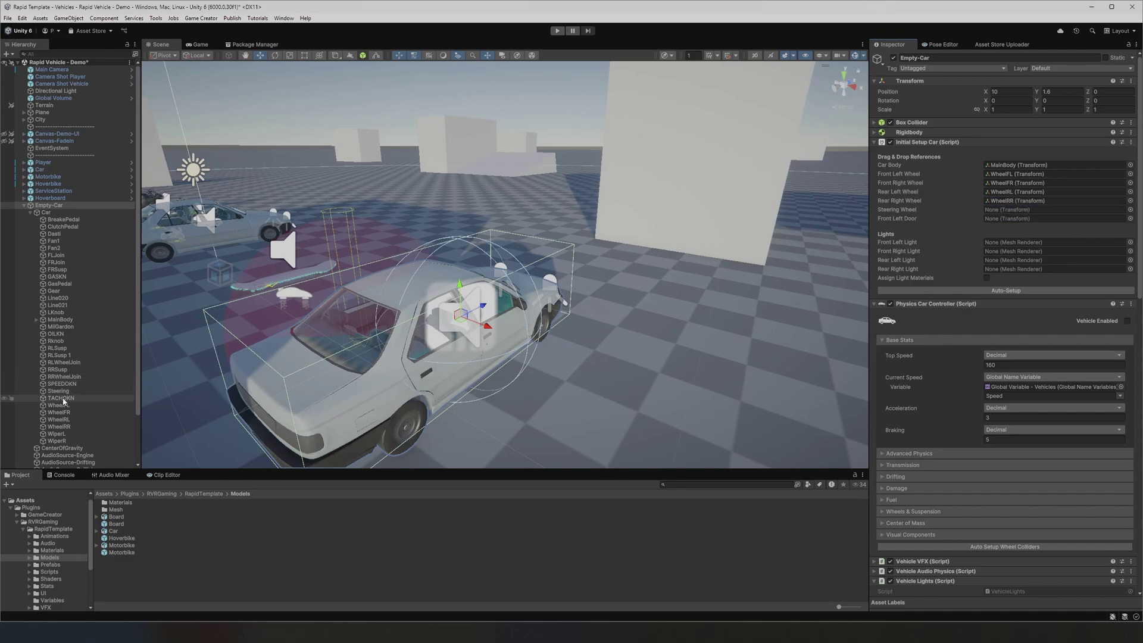
Assign Steering as the Steering Wheel and DoorFL from MainBody as the Front Left Door reference.
left_click_drag(60, 391, 1011, 210)
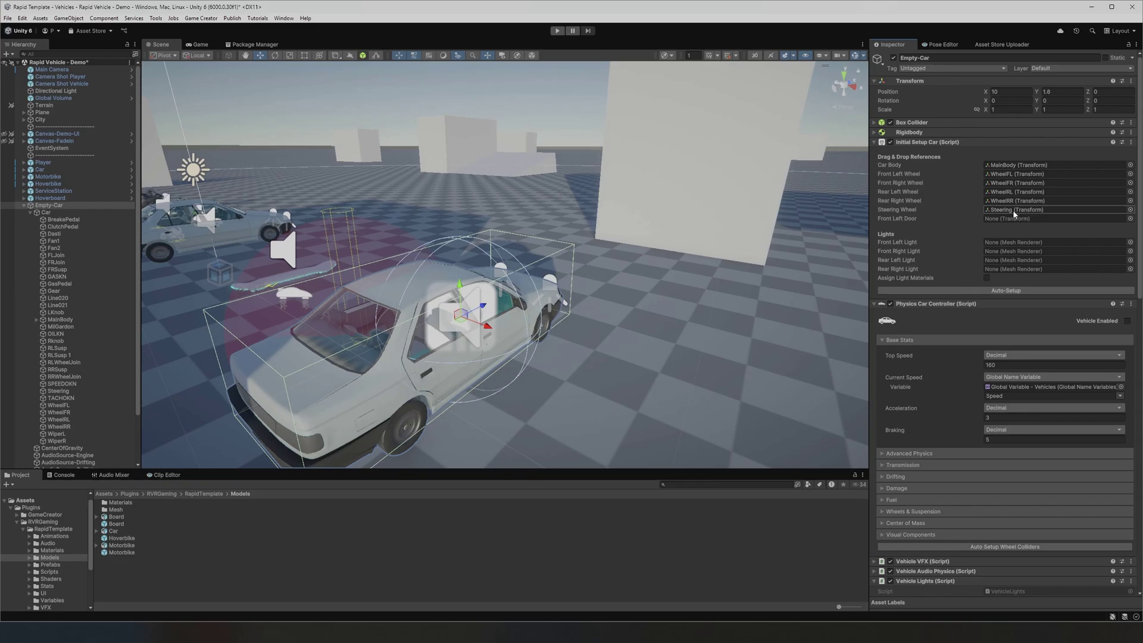
left_click(36, 320)
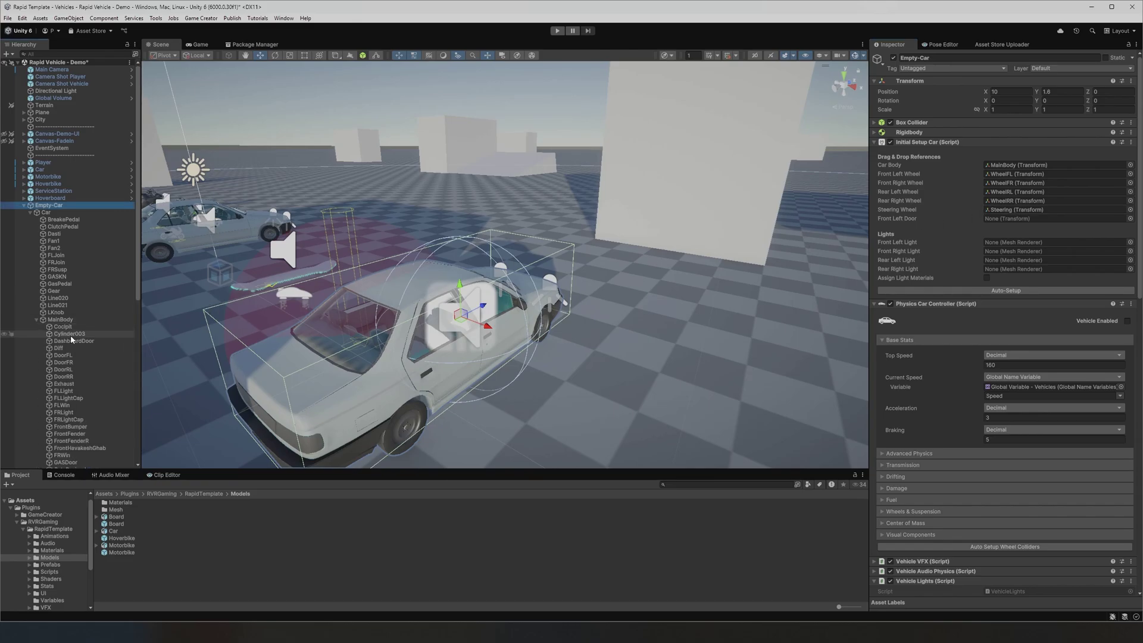
left_click_drag(734, 338, 1009, 220)
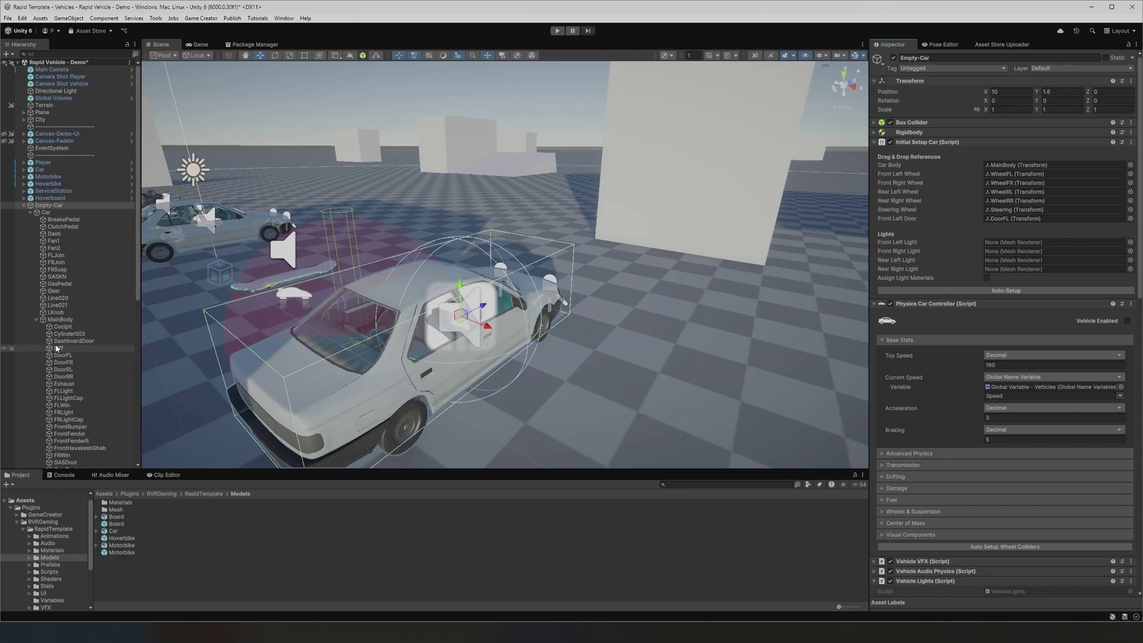
Assign FLLightCap as the Front Left Light and FRLightCap as the Front Right Light.
scroll(98, 334, "down", 8)
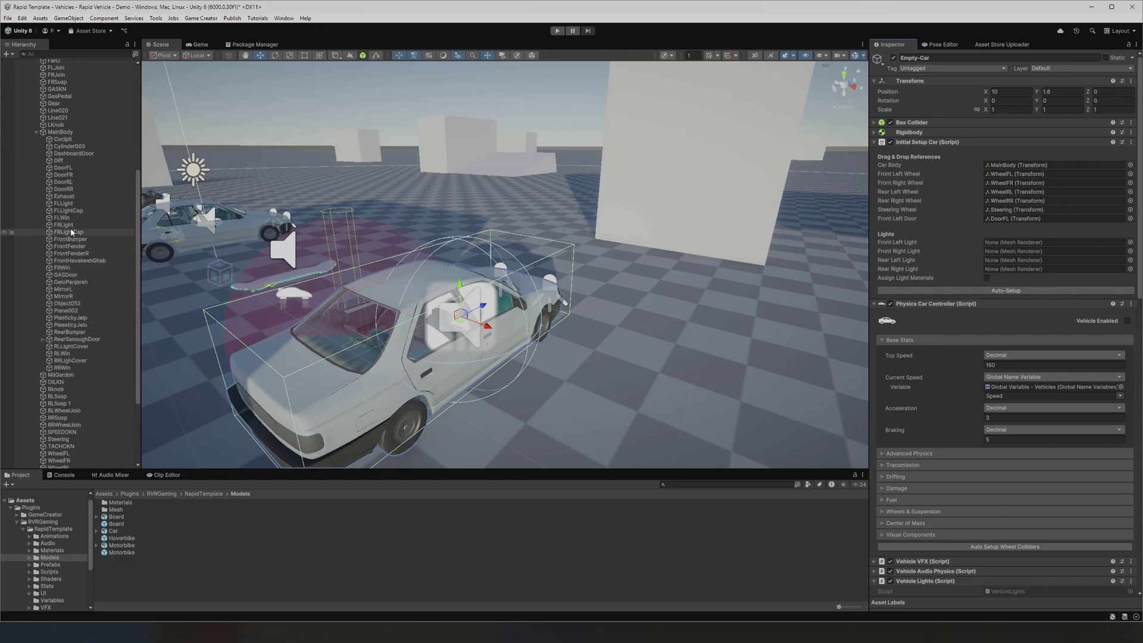
left_click_drag(76, 212, 1048, 242)
left_click_drag(75, 237, 1028, 251)
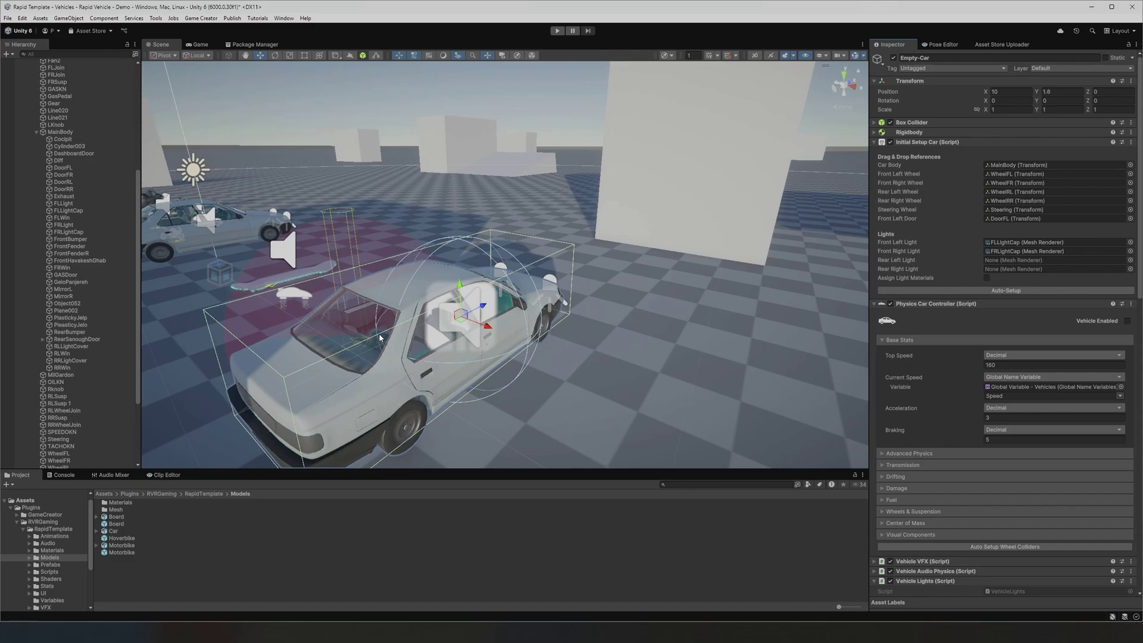
Assign RLLightCover and RRLighCover as the rear left and right lights and enable Assign Light Materials.
middle_click_drag(380, 341, 716, 342)
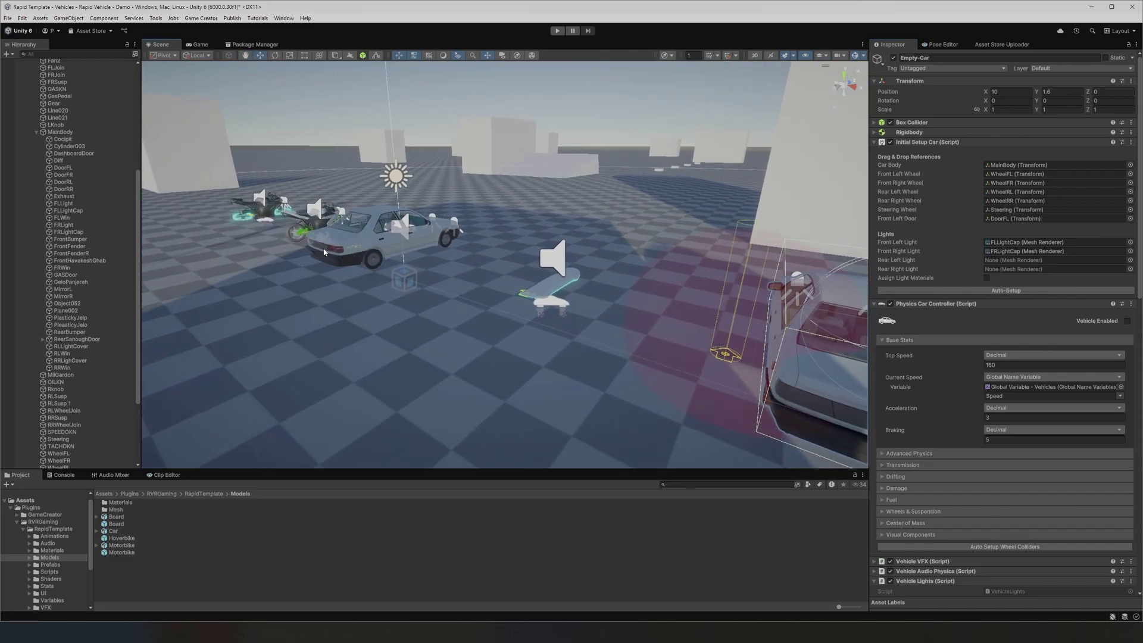
key("f")
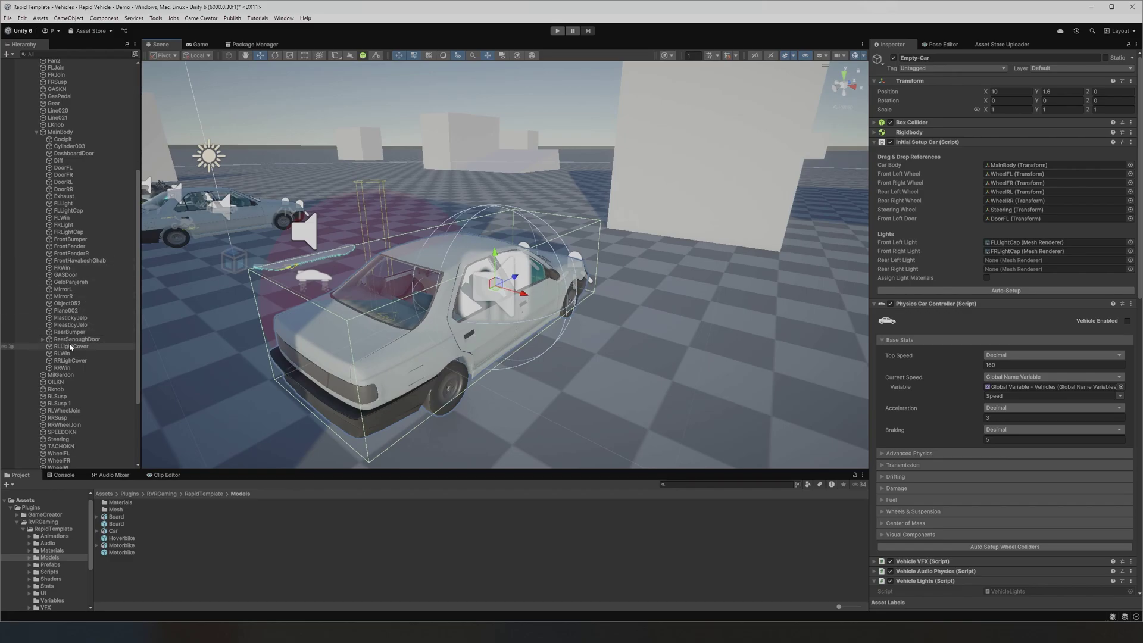
left_click_drag(71, 346, 1023, 260)
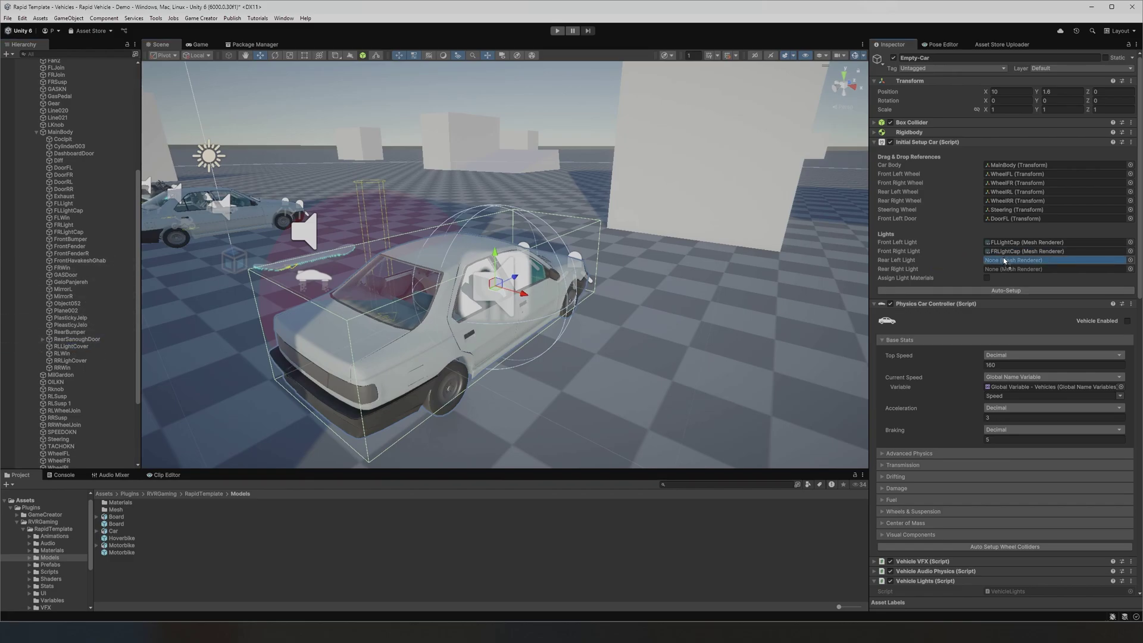
left_click_drag(70, 360, 1000, 274)
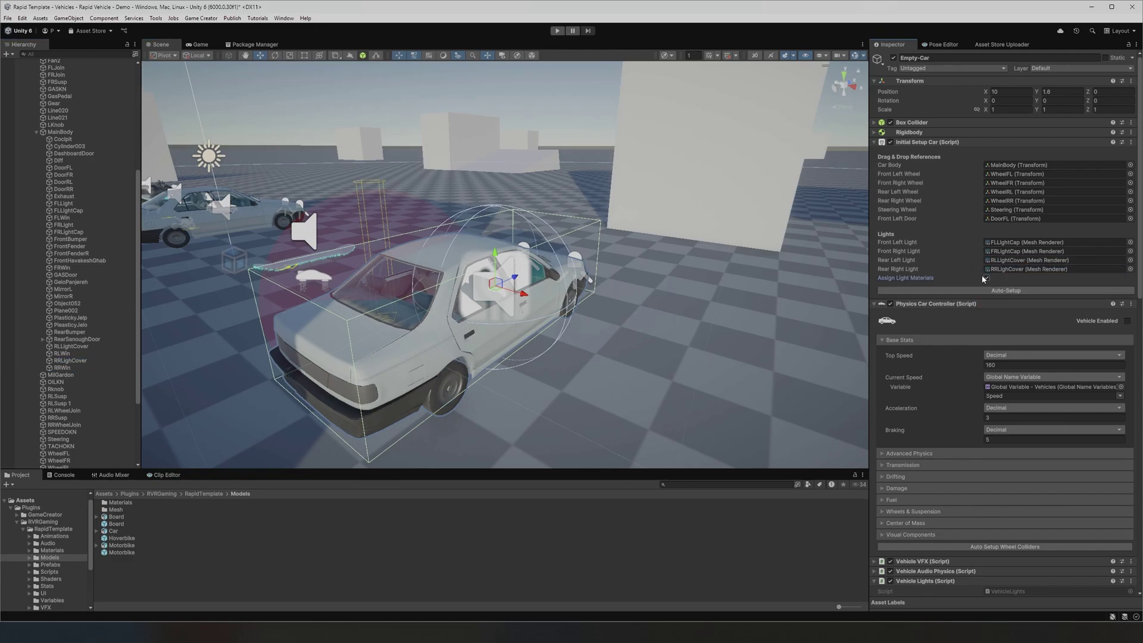
left_click(987, 278)
Look through Empty-Car's Physics Car Controller, Vehicle Lights, Vehicle Deformation and CarEntry settings.
left_click(1005, 291)
scroll(977, 426, "down", 5)
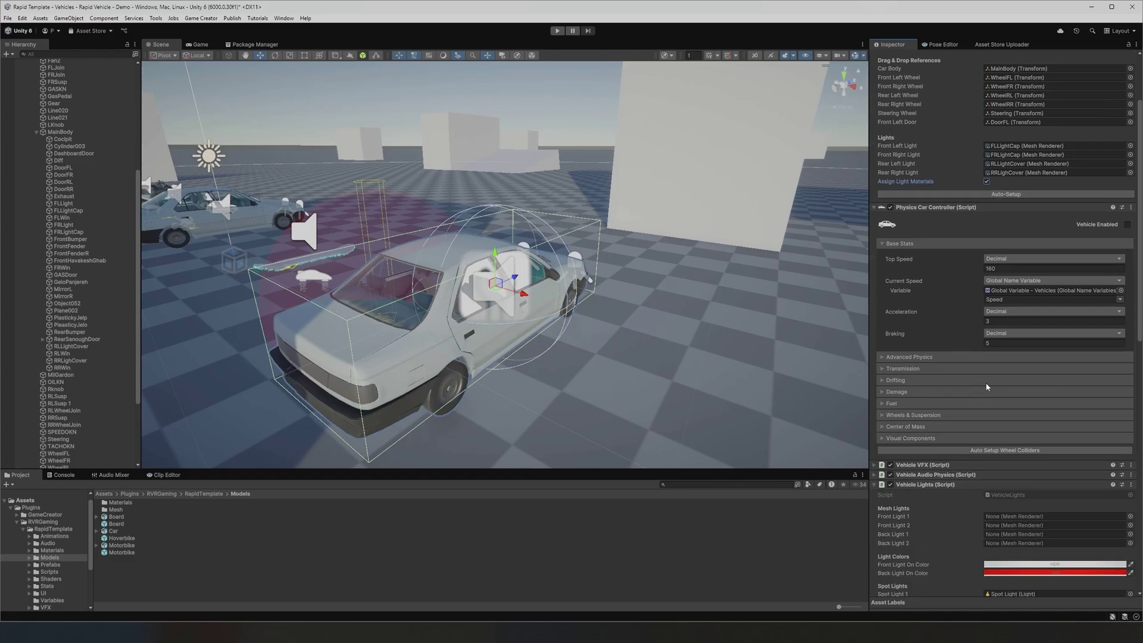
scroll(977, 426, "down", 8)
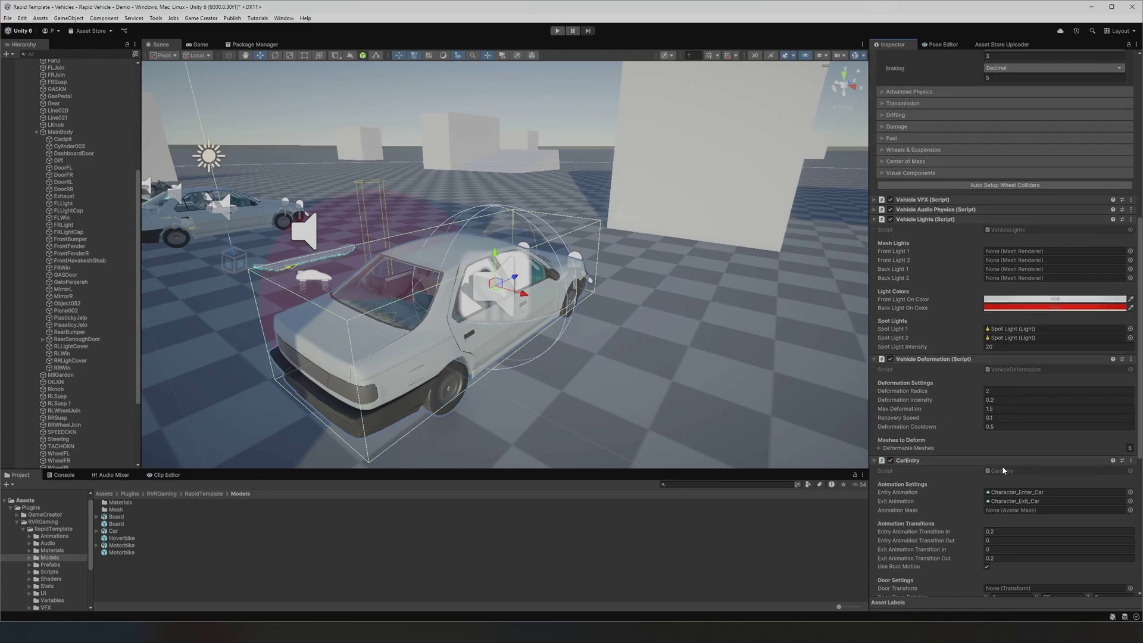
Expand Empty-Car's Visual Components settings and run Auto-Setup on its Initial Setup Car script.
scroll(1011, 562, "down", 1)
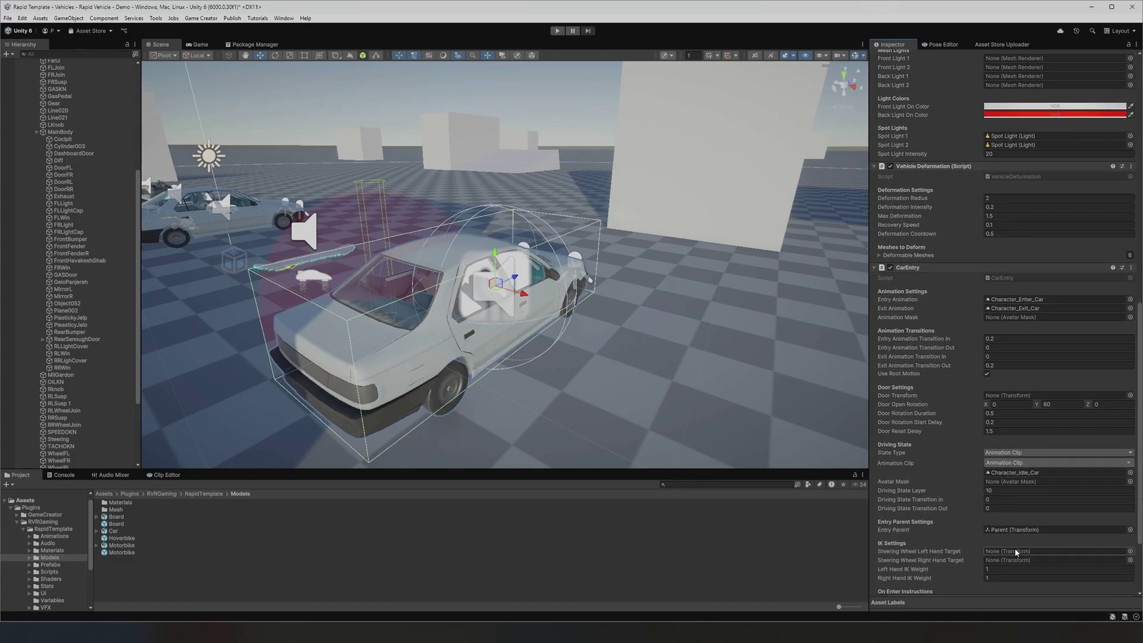
scroll(965, 387, "up", 4)
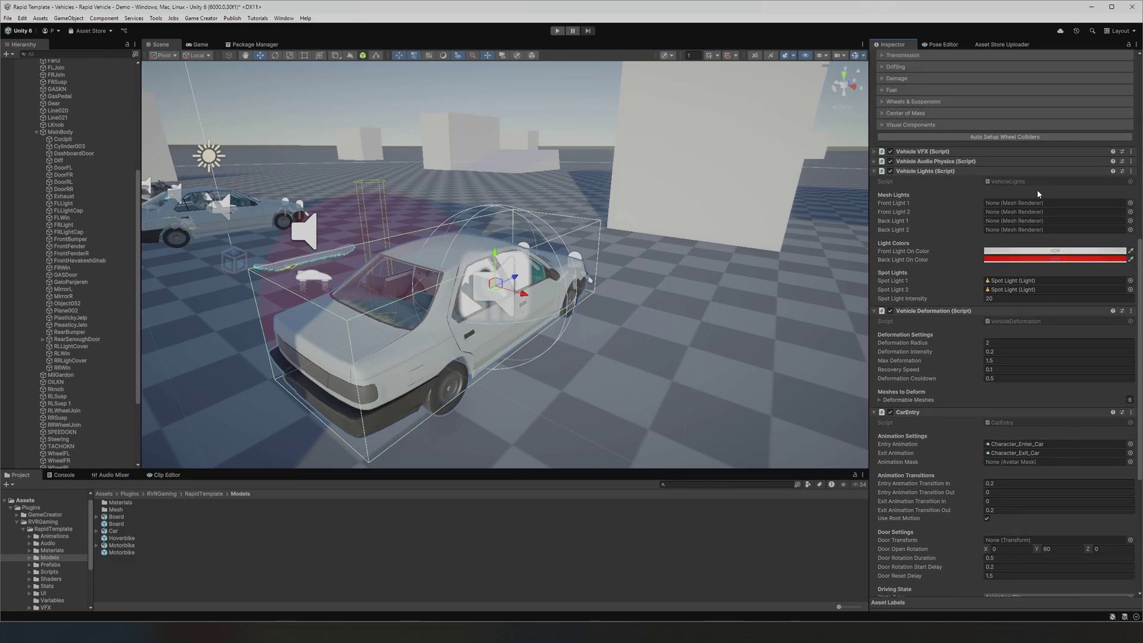
scroll(1012, 179, "up", 4)
left_click(955, 173)
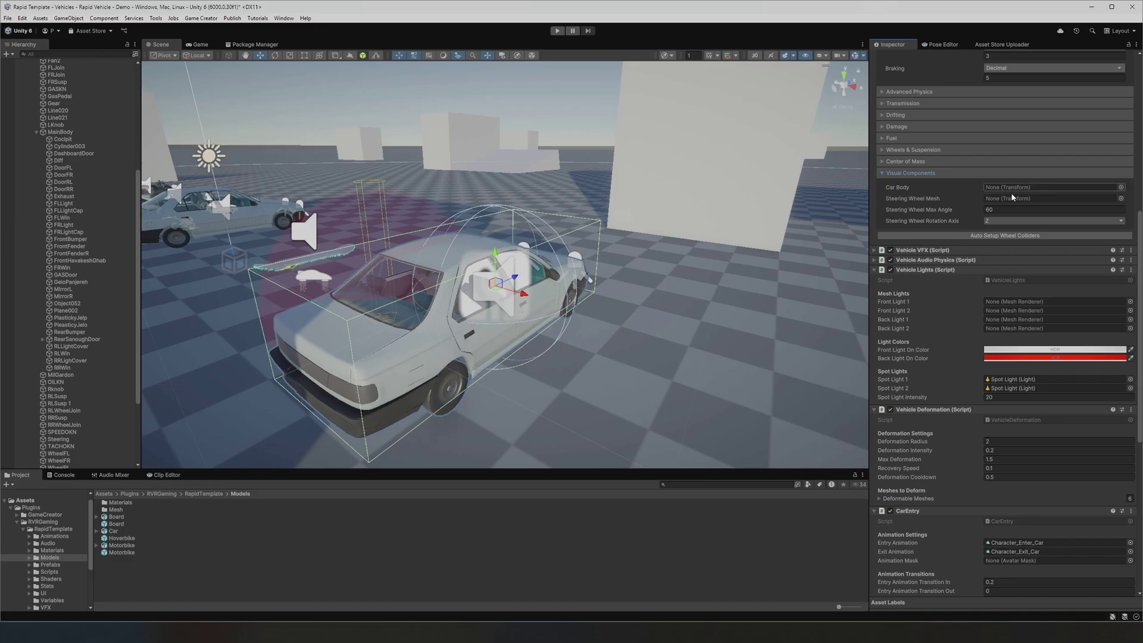
scroll(1006, 226, "up", 12)
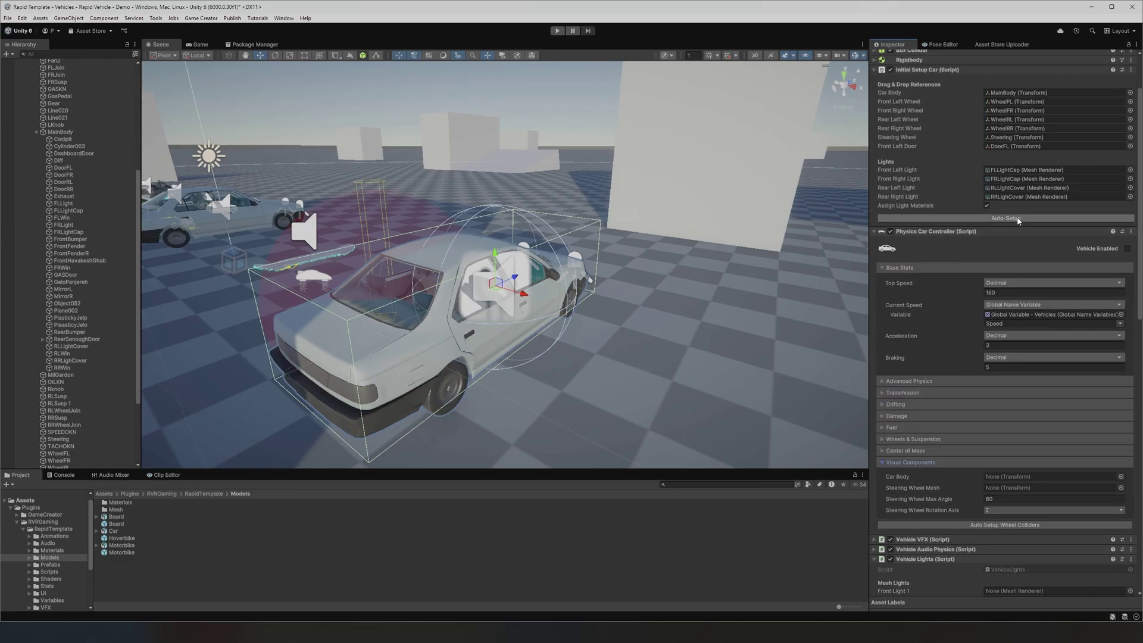
left_click(1017, 219)
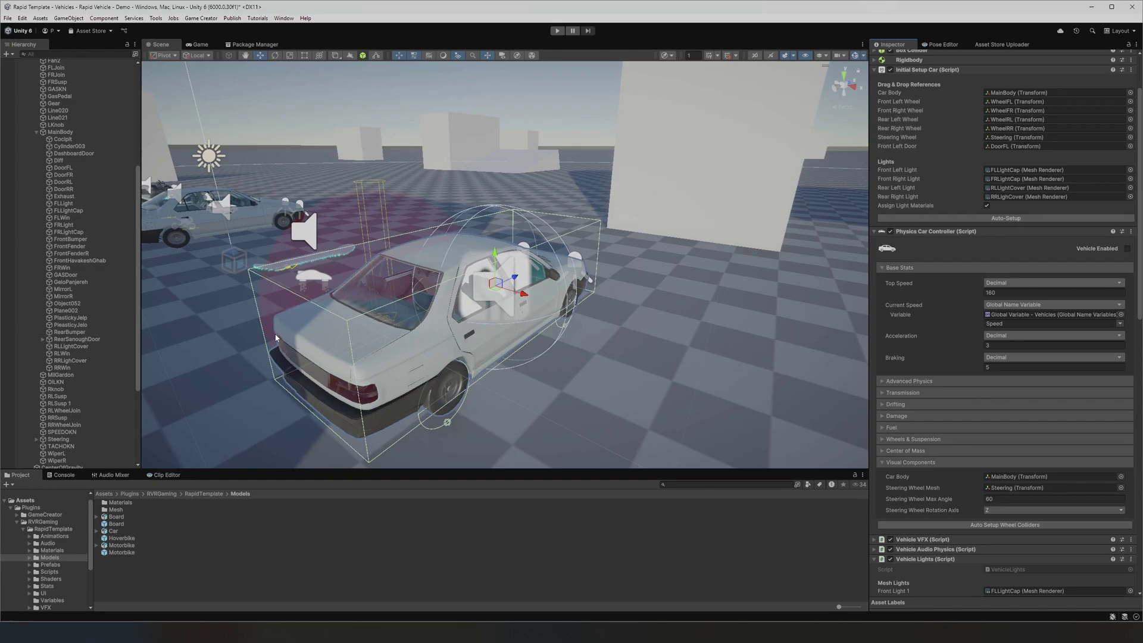
middle_click_drag(521, 363, 561, 400)
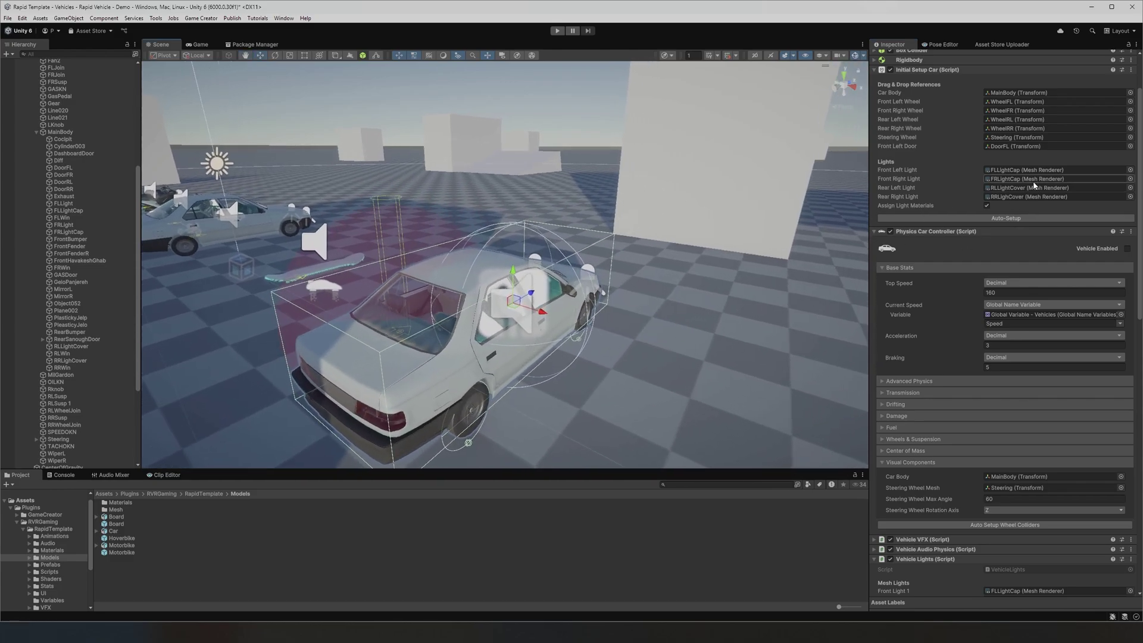
Remove the Initial Setup Car script from Empty-Car and check the Vehicle Lights references.
left_click(1131, 70)
scroll(1006, 328, "down", 5)
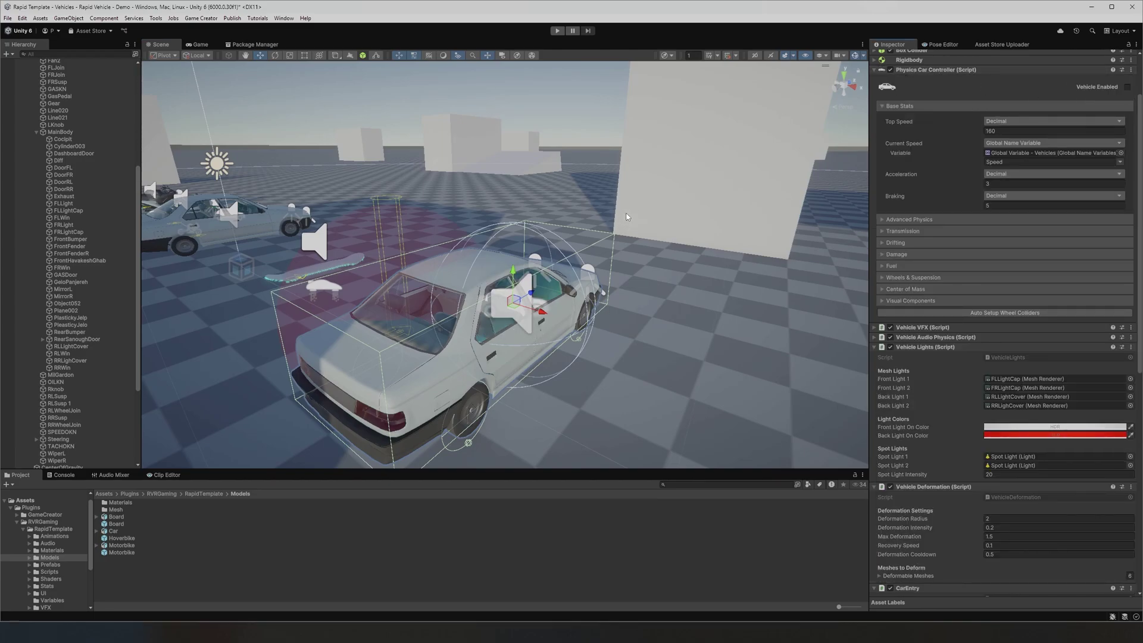
middle_click_drag(591, 327, 641, 293)
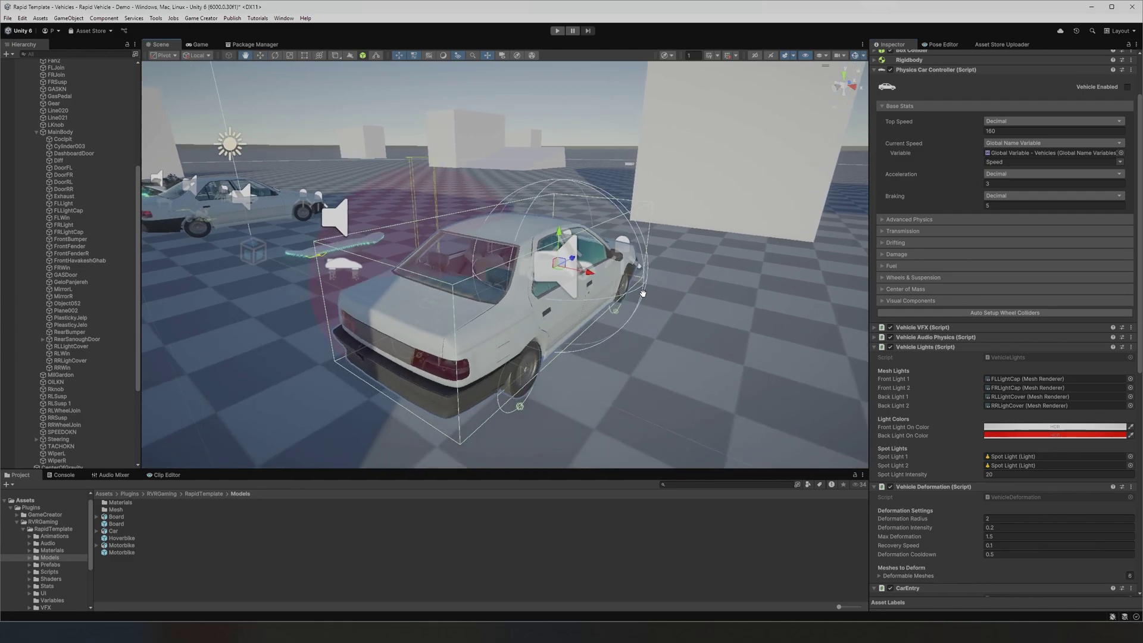
Set the radius of all four wheel colliders to 0.3 and raise them together to line up with the wheels.
left_click_drag(803, 254, 637, 209, "alt")
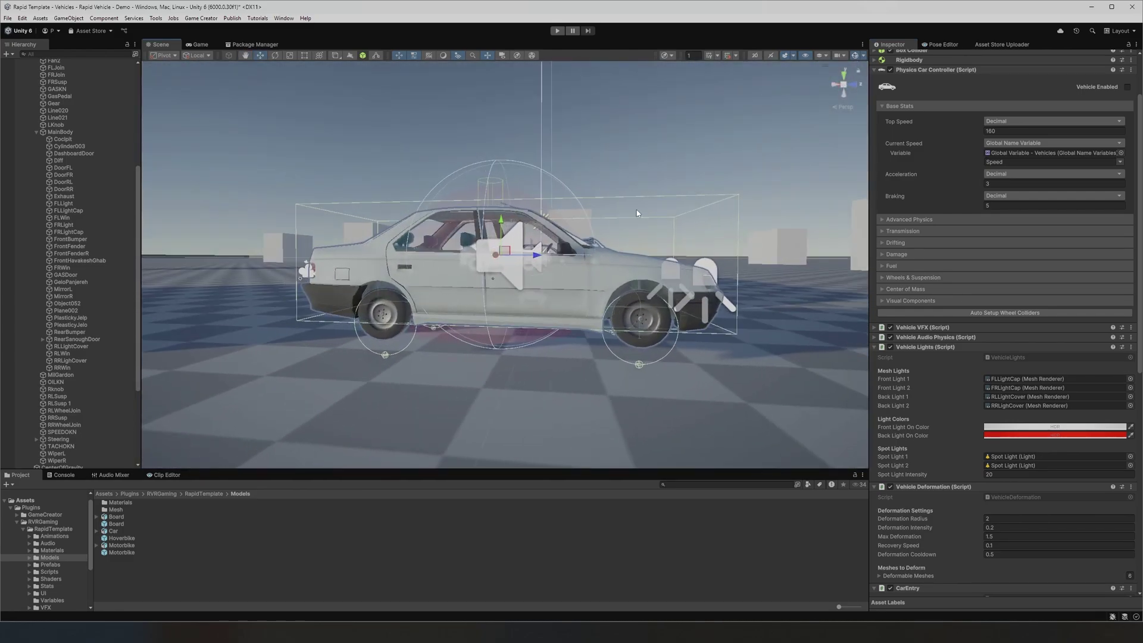
scroll(77, 334, "down", 5)
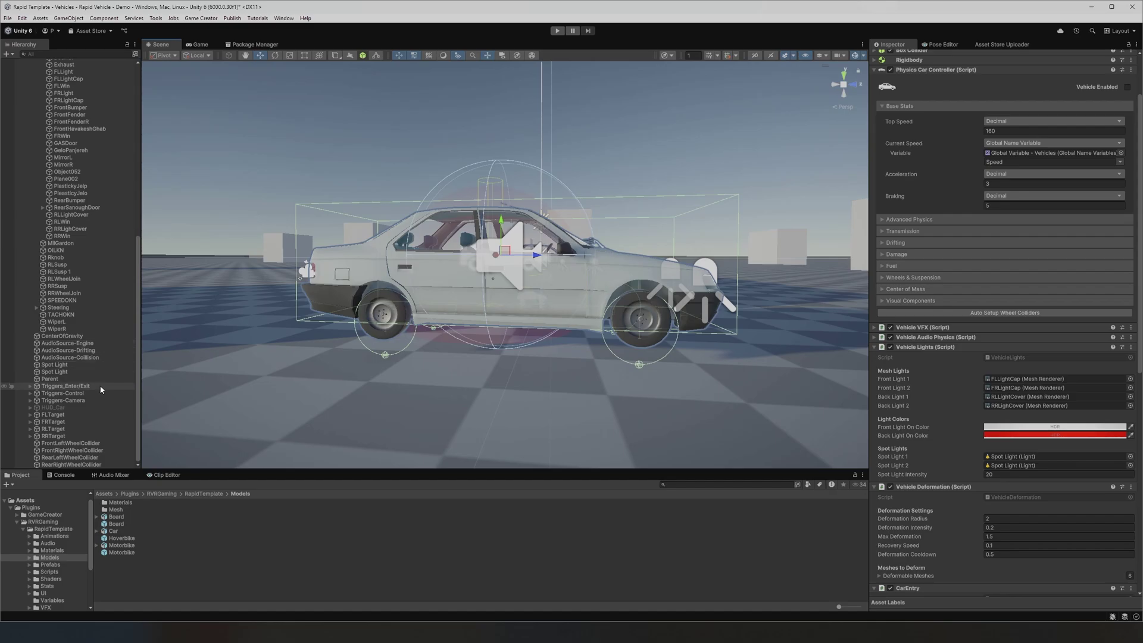
left_click(71, 443)
left_click(72, 464, "shift")
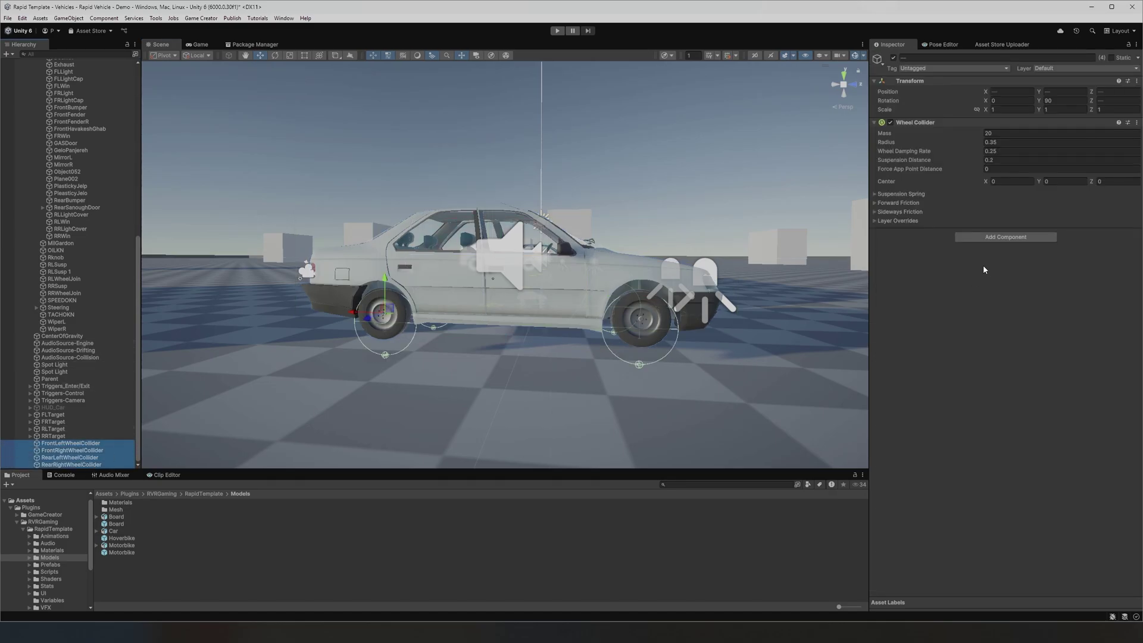
left_click(1002, 143)
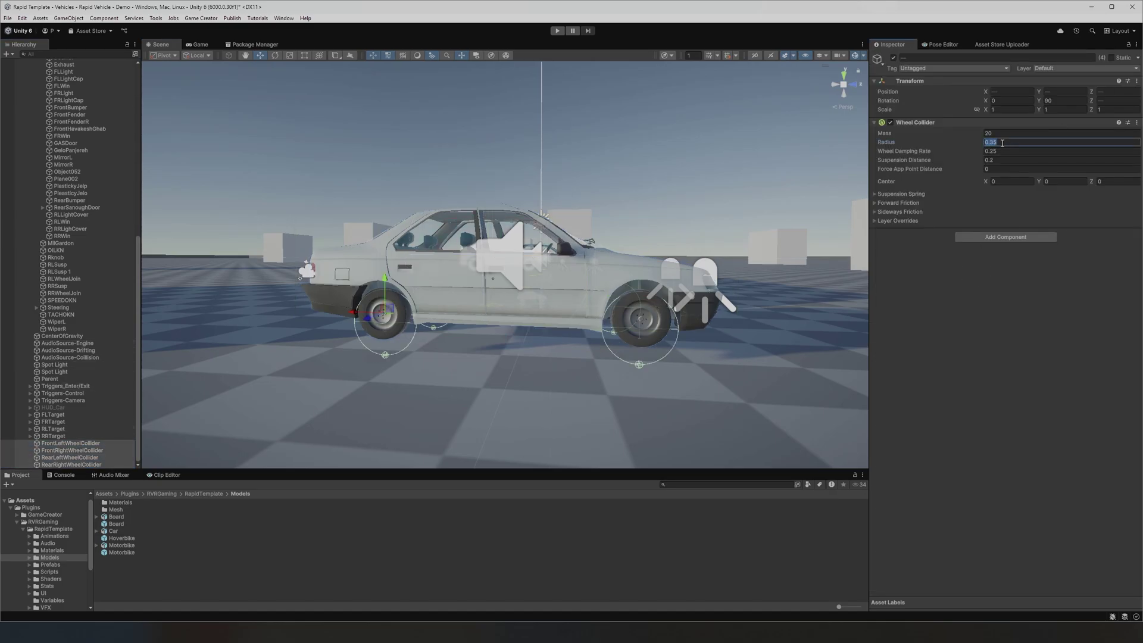
type("0.3")
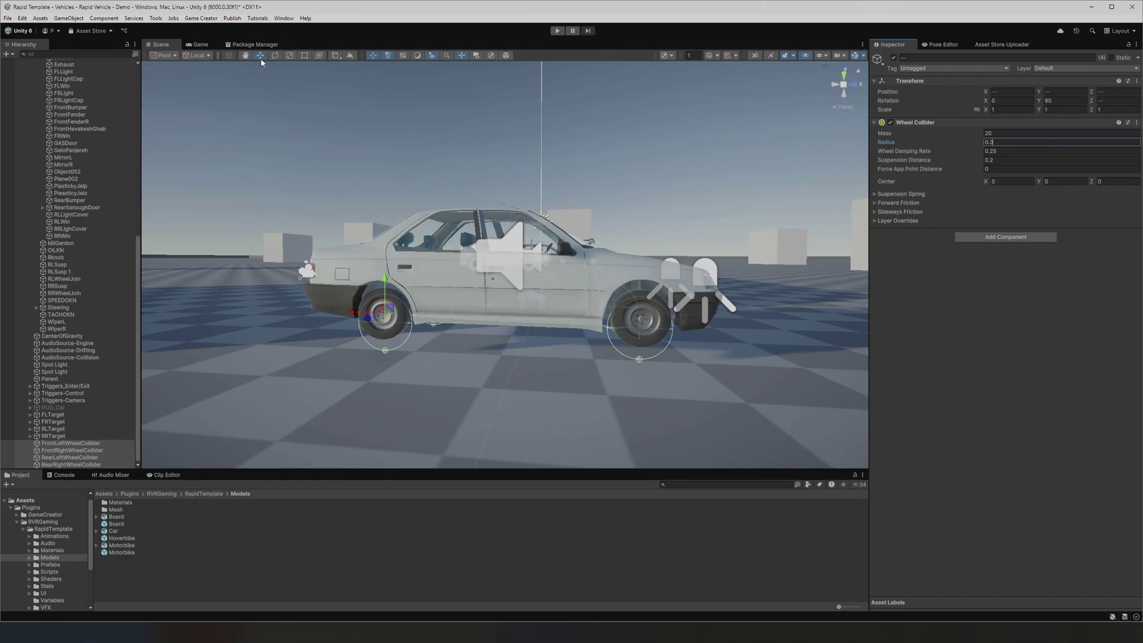
key("Return")
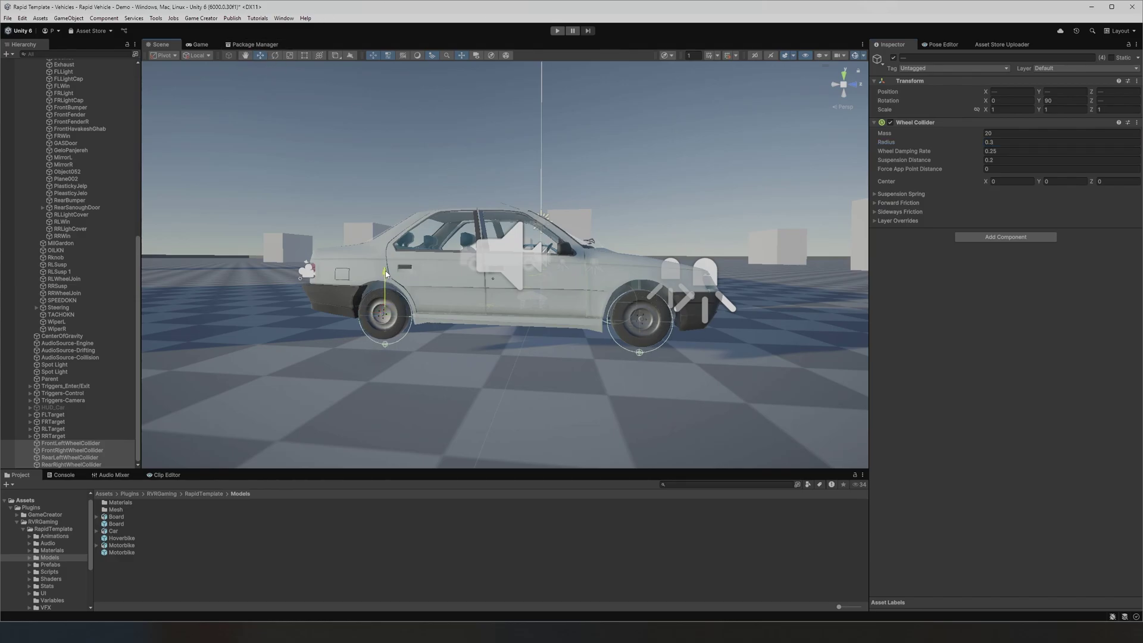
middle_click_drag(387, 271, 322, 278)
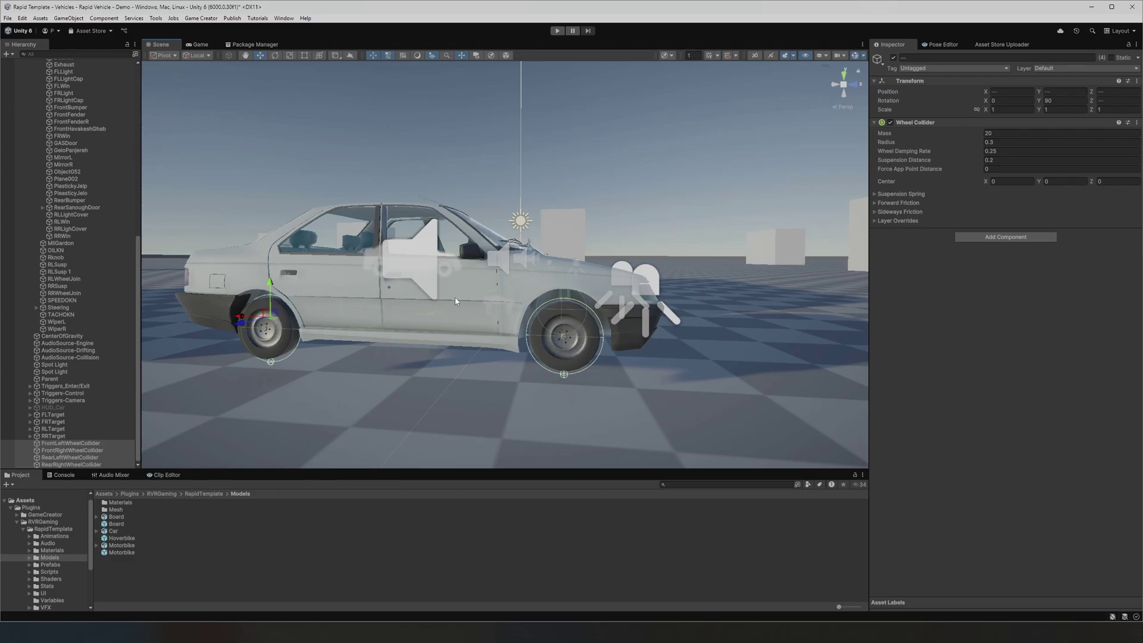
middle_click_drag(438, 307, 523, 352)
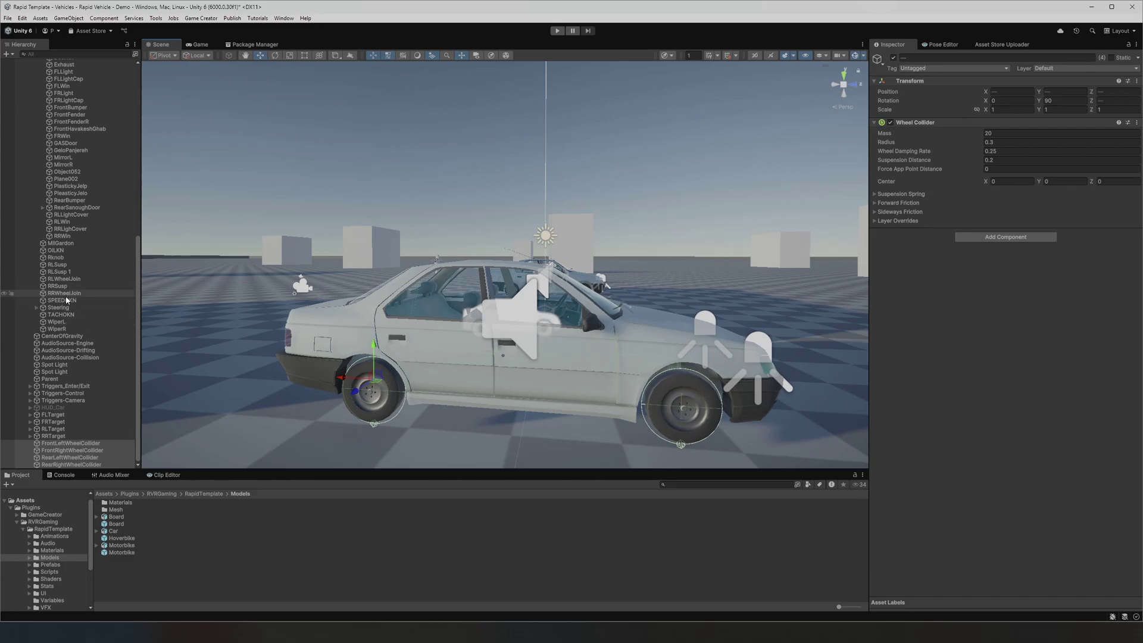
Collapse MainBody and locate the steering wheel hand targets referenced in Empty-Car's CarEntry IK Settings.
scroll(62, 288, "up", 3)
scroll(62, 288, "up", 4)
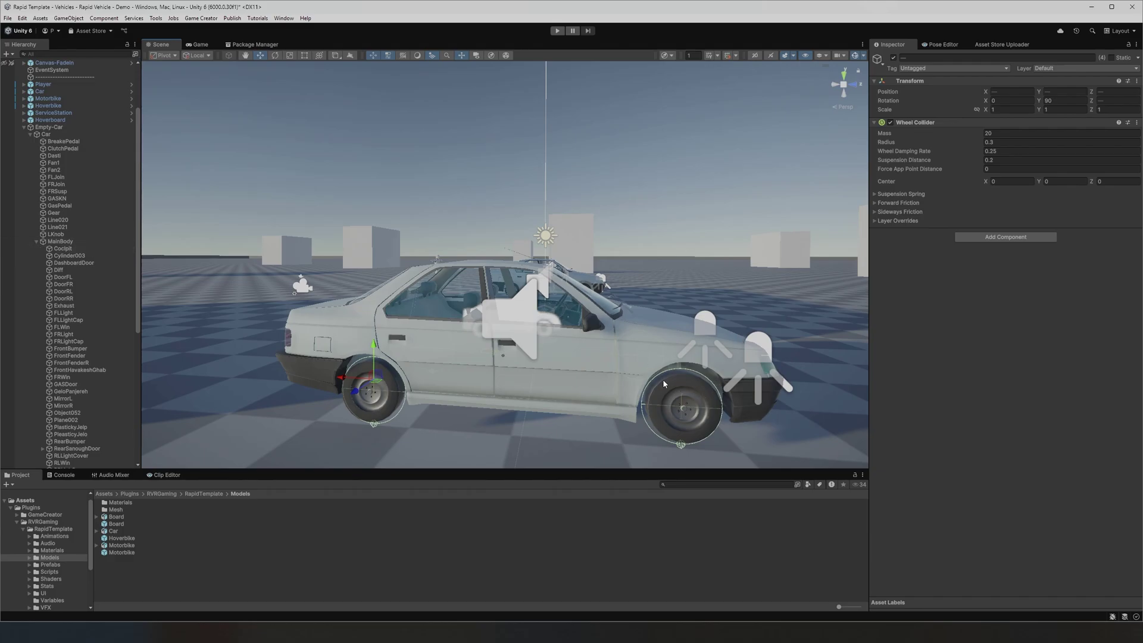
left_click(35, 241)
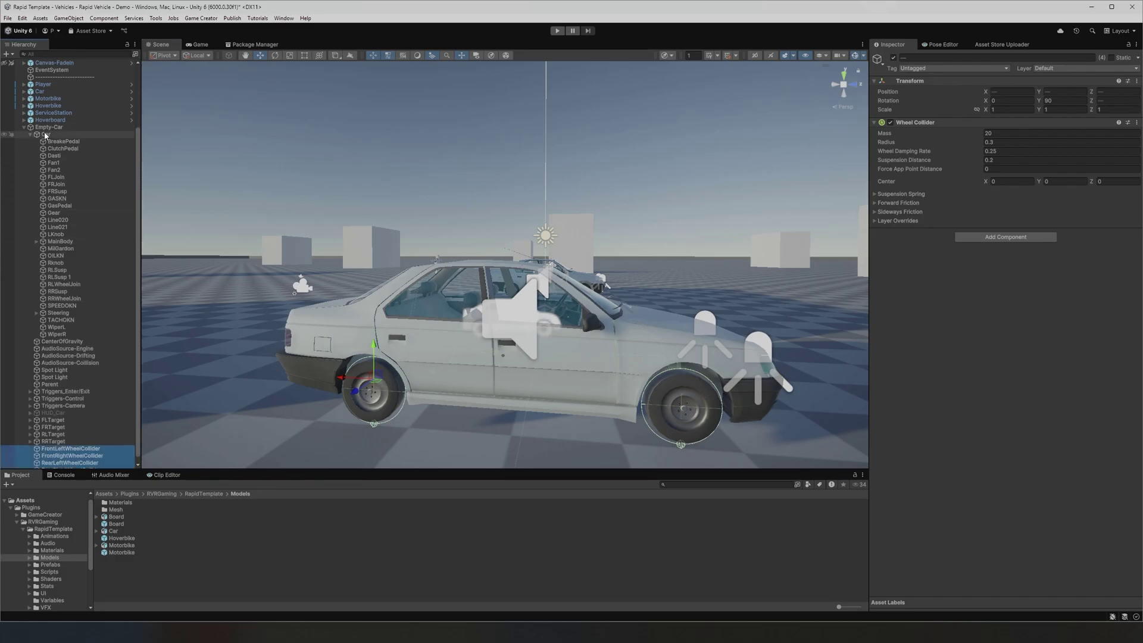
left_click(48, 127)
scroll(1027, 357, "down", 3)
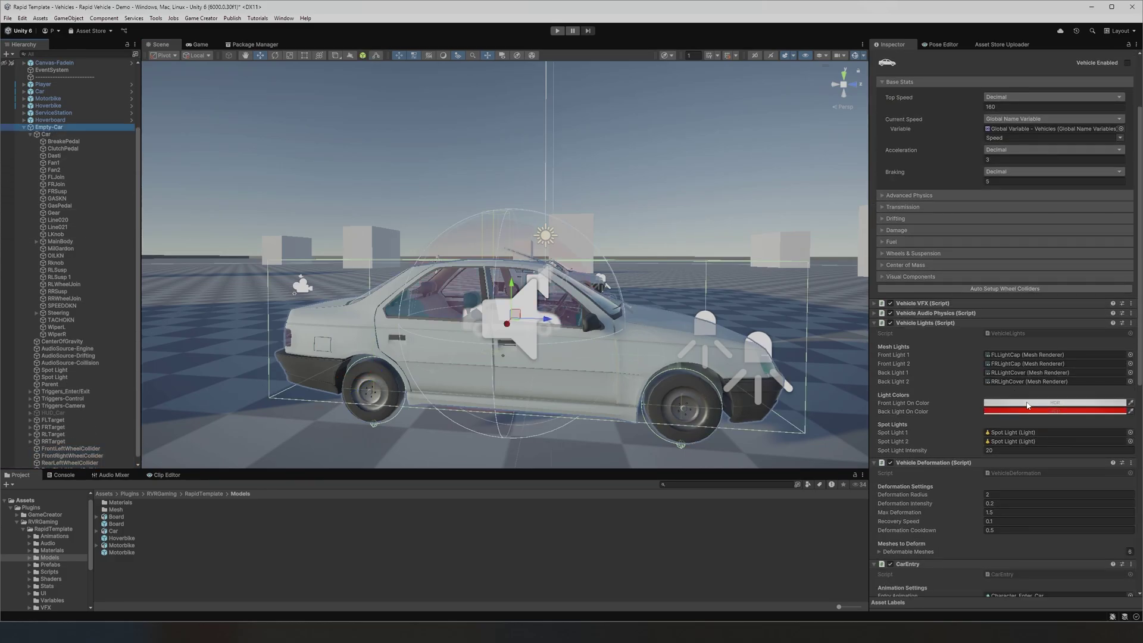
scroll(1027, 405, "down", 10)
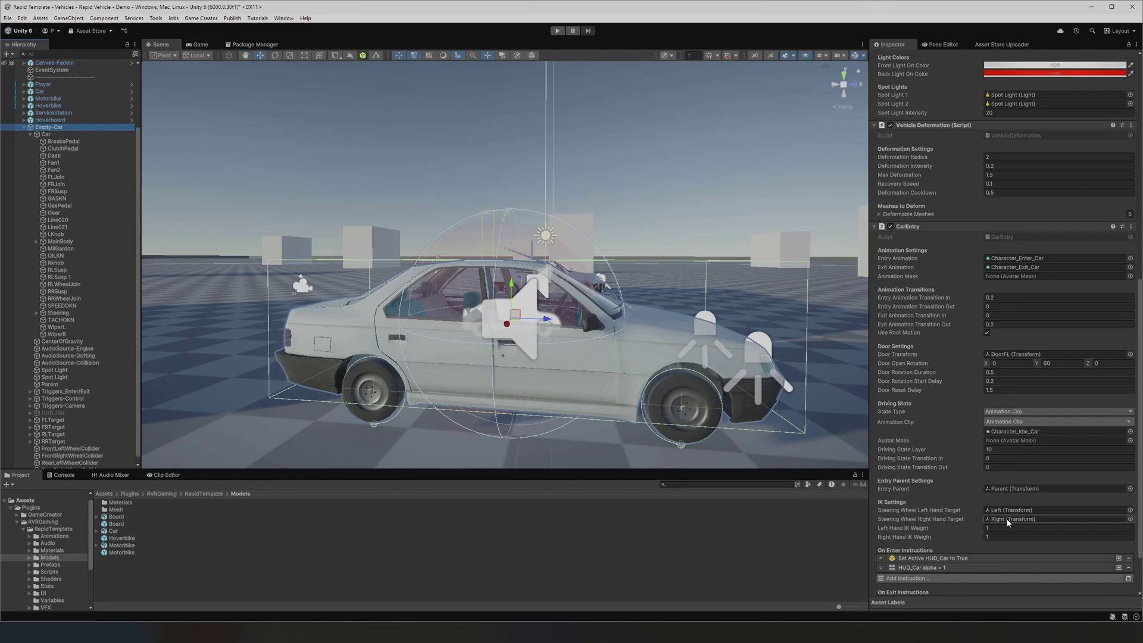
left_click(1007, 519)
Move the Left hand target under Steering onto the wheel's upper-left rim, at about X -0.35, Y 0.397.
left_click(59, 320)
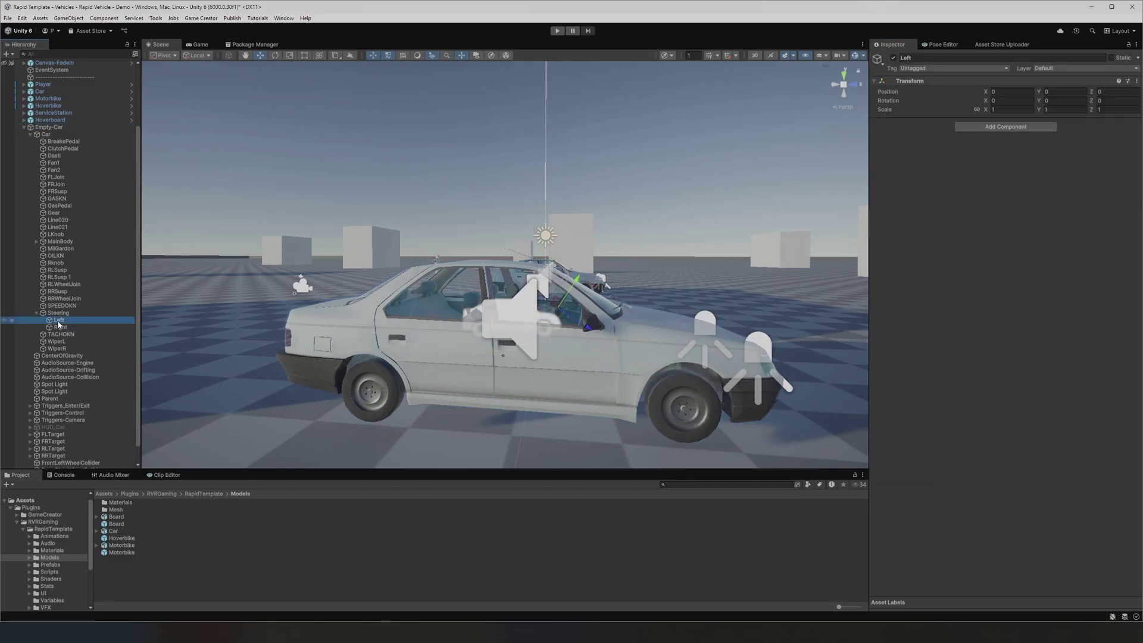
key("f")
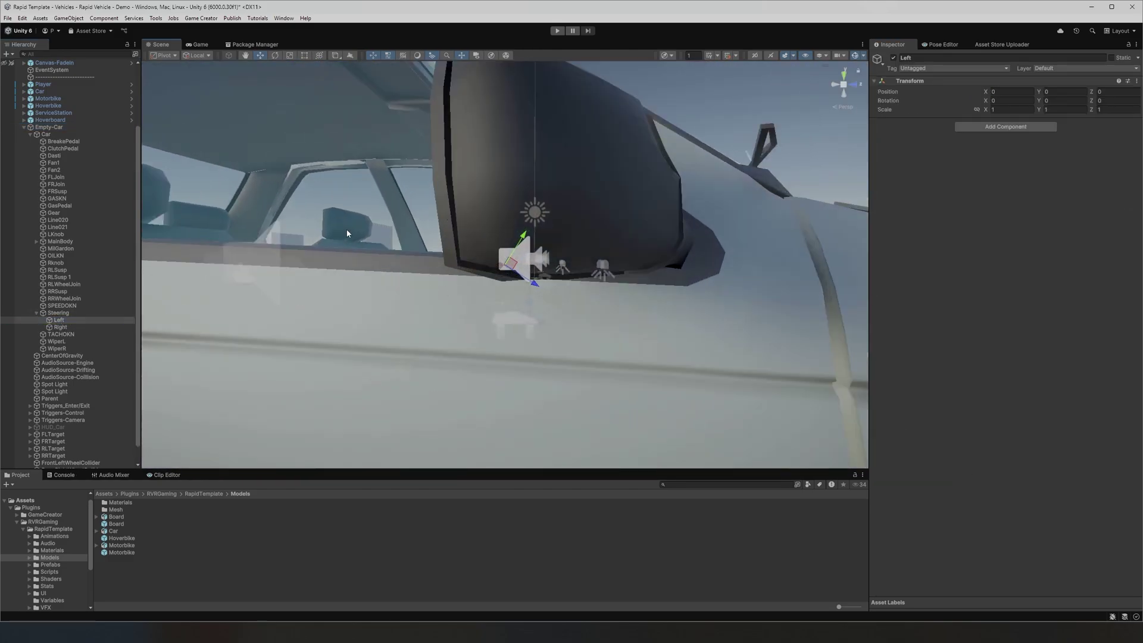
left_click_drag(347, 234, 603, 294, "alt")
scroll(590, 290, "up", 10)
middle_click_drag(539, 286, 537, 343)
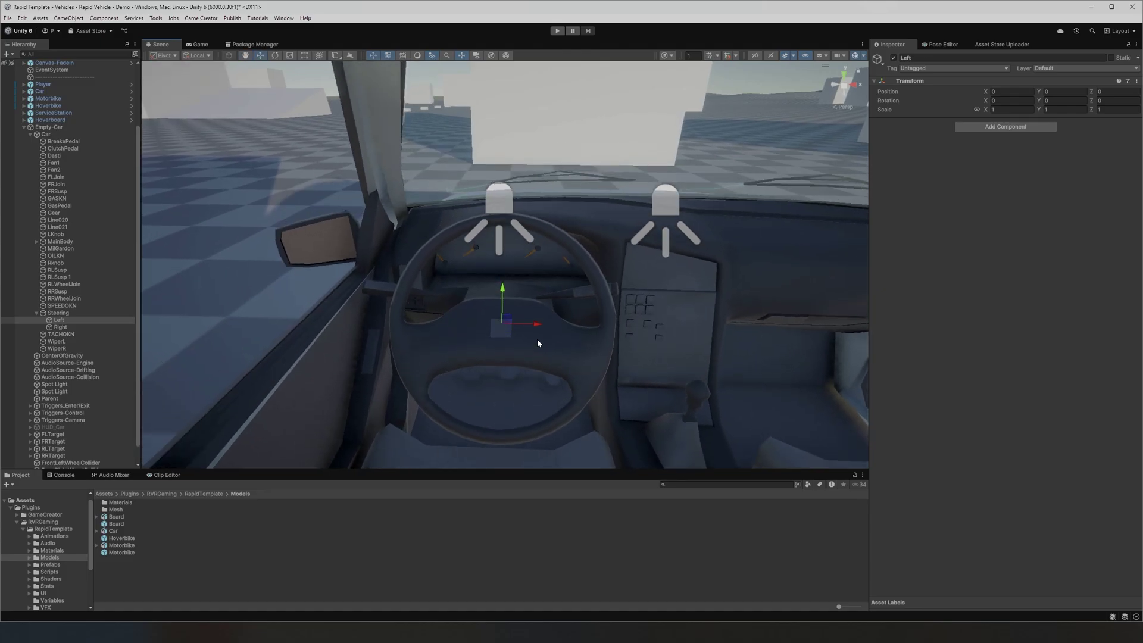
left_click_drag(538, 343, 455, 238, "alt")
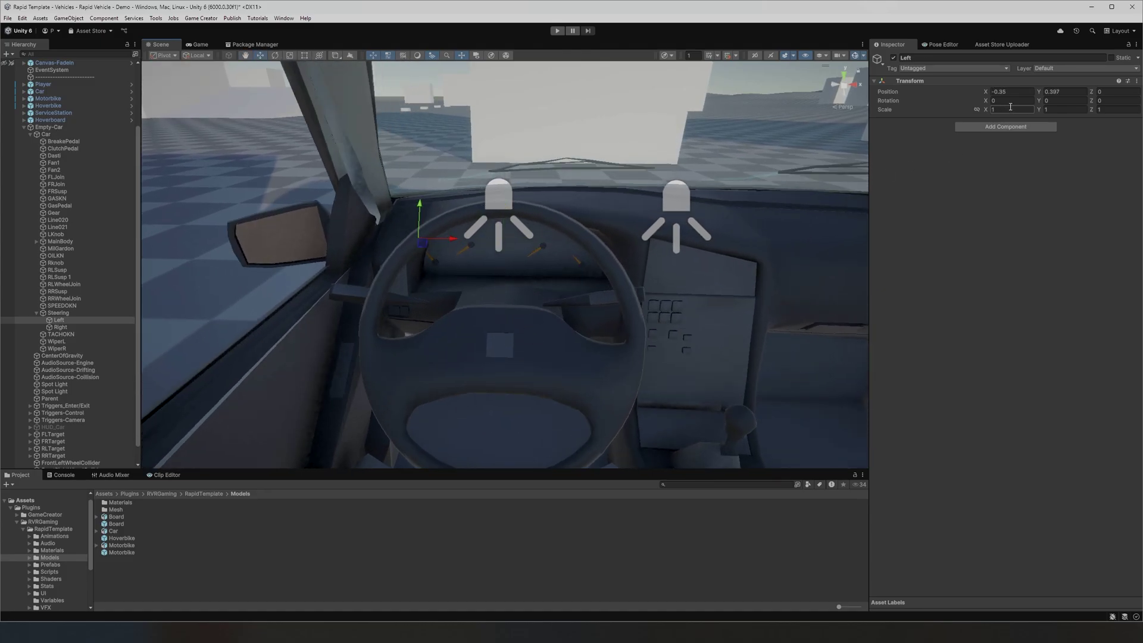
Copy the Left hand target's X position and Y position of 0.397 to the Right target, and mirror its X position.
left_click(60, 327)
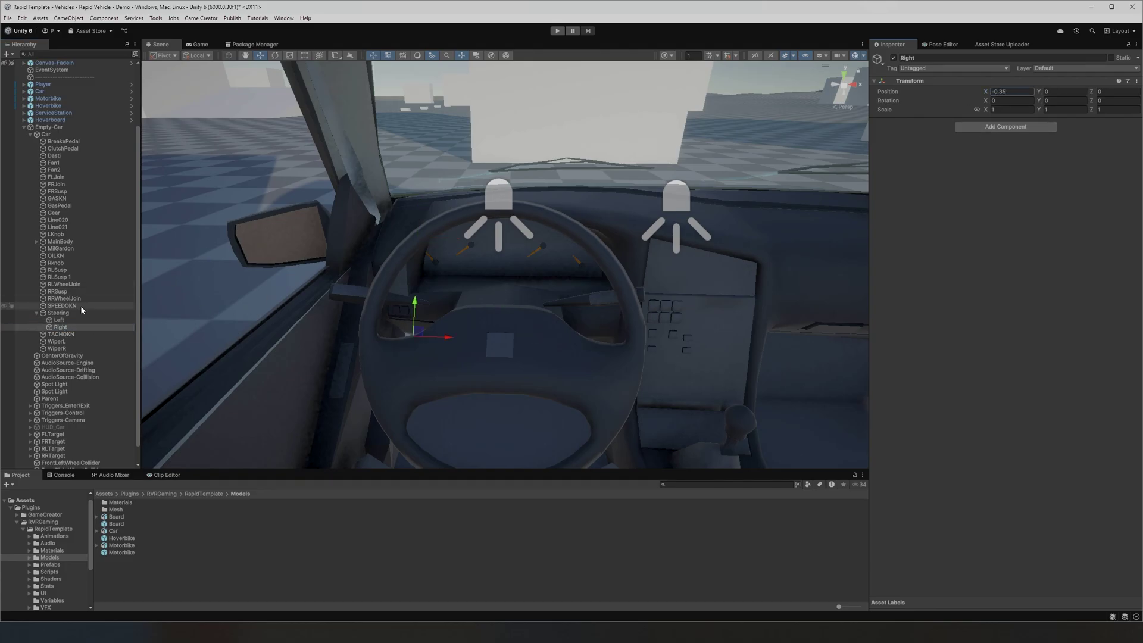
left_click(59, 320)
left_click(1074, 93)
key("ctrl+c")
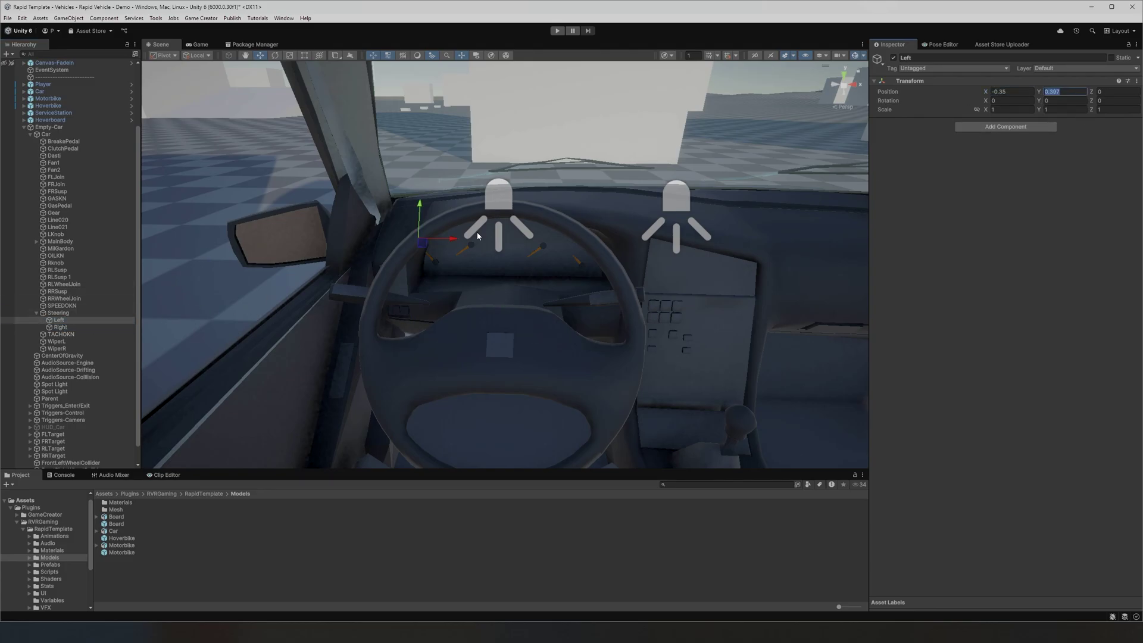
left_click(57, 326)
left_click(1070, 93)
key("ctrl+v")
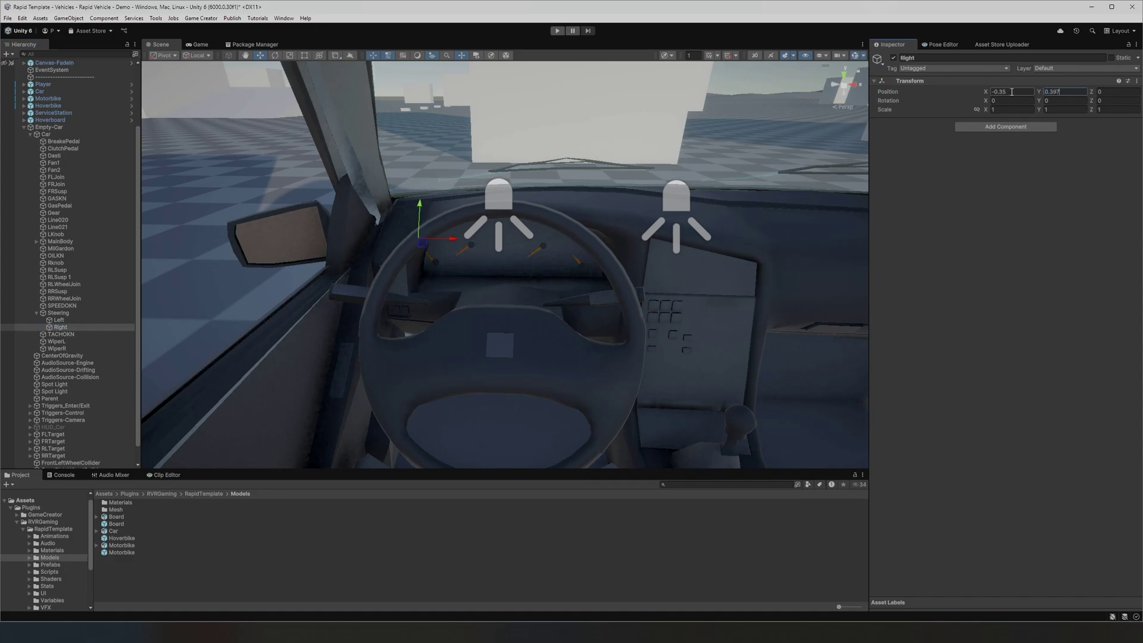
left_click(1012, 91)
key("Delete")
Collapse the Steering and Car objects in the hierarchy and select Empty-Car.
left_click(53, 313)
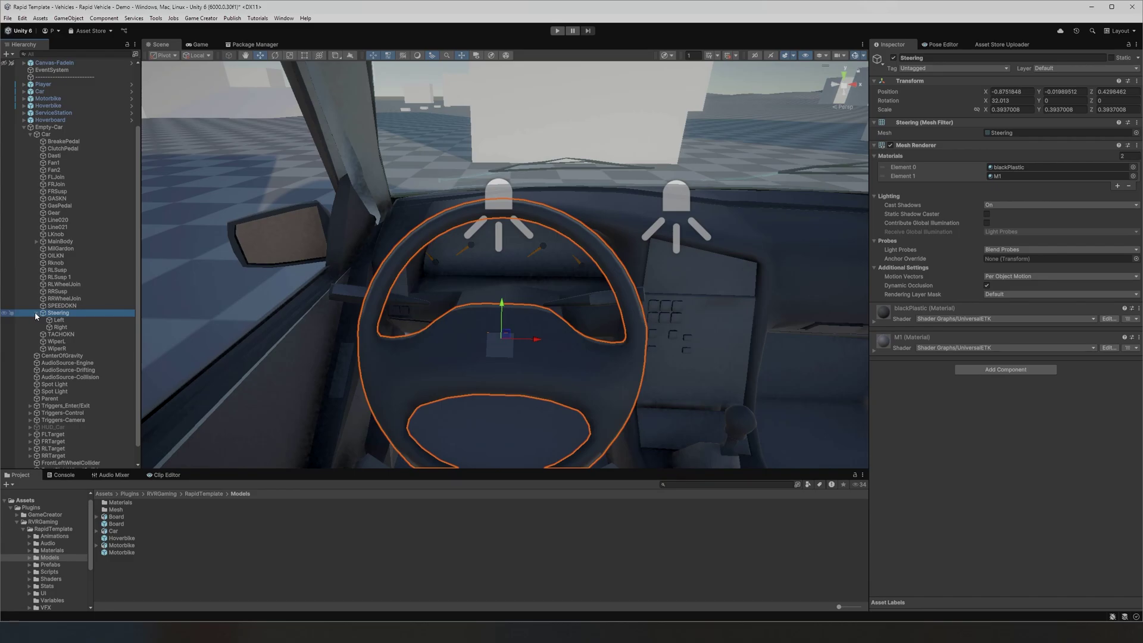
left_click(36, 313)
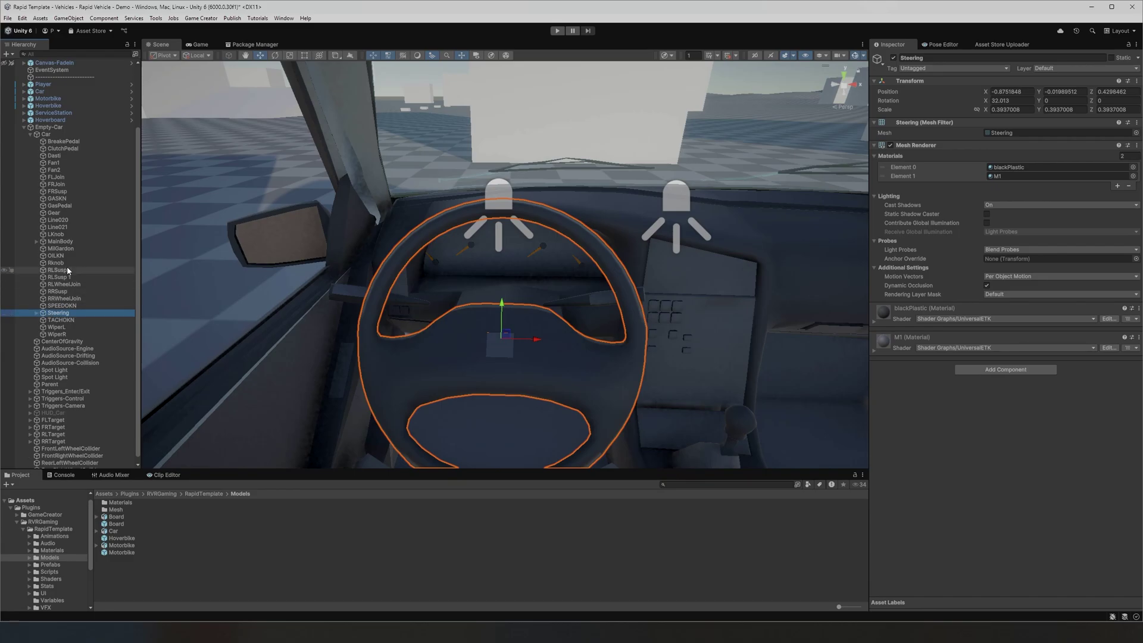
left_click(29, 134)
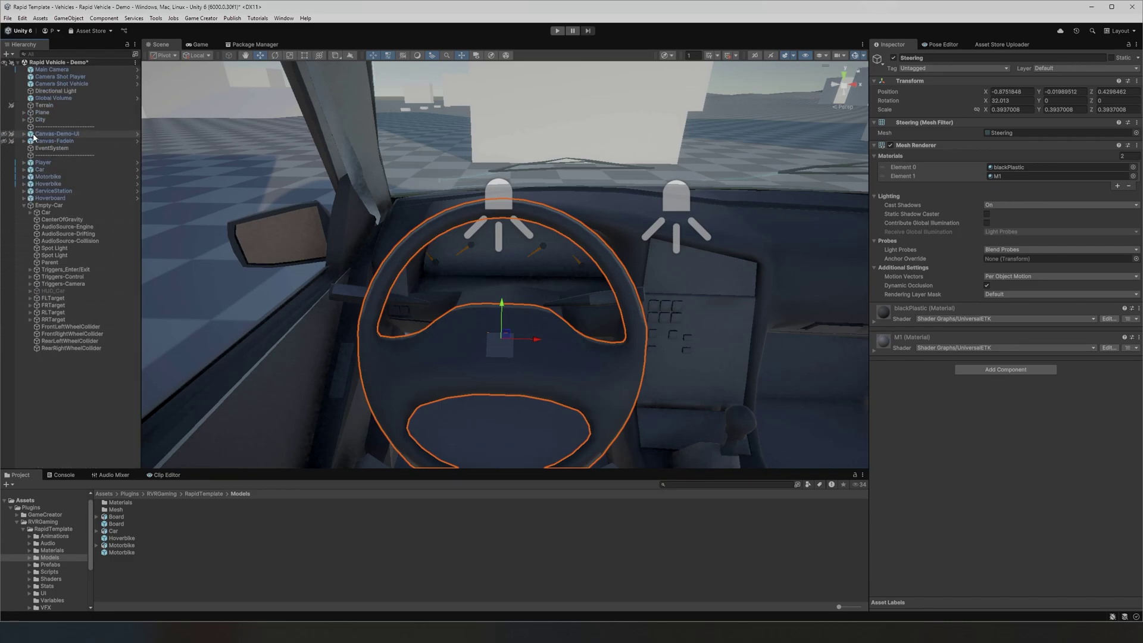
left_click(39, 206)
scroll(618, 286, "down", 5)
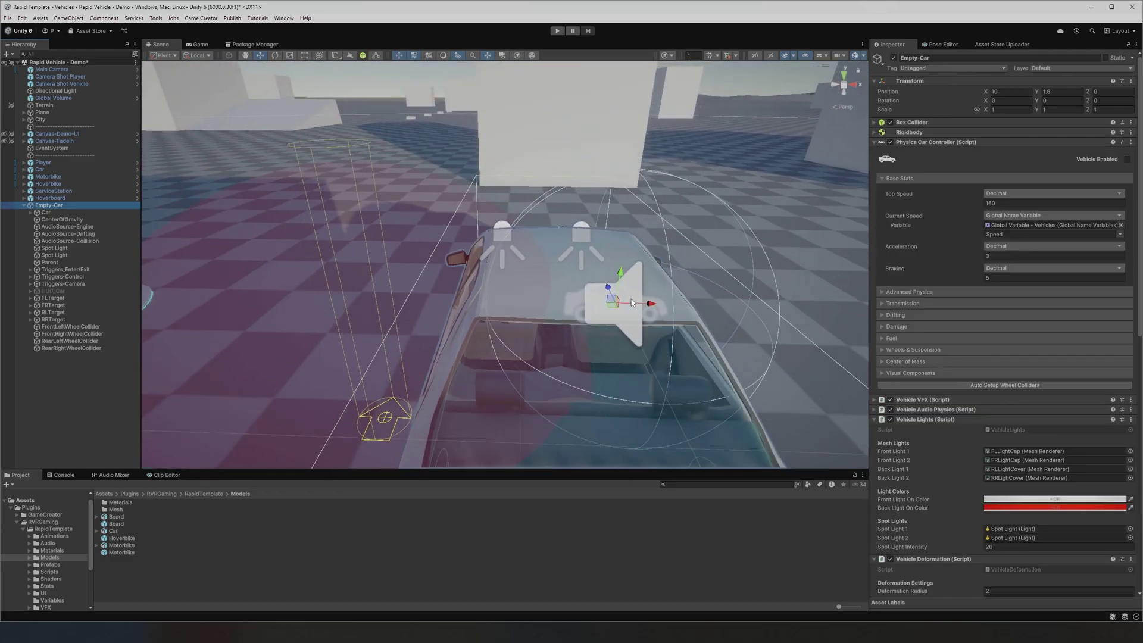
Assign Camera Shot Vehicle as the shot of the Change Shot instruction in the first branch of Triggers_Enter/Exit's Conditions.
left_click_drag(358, 324, 630, 287, "alt")
scroll(631, 287, "down", 3)
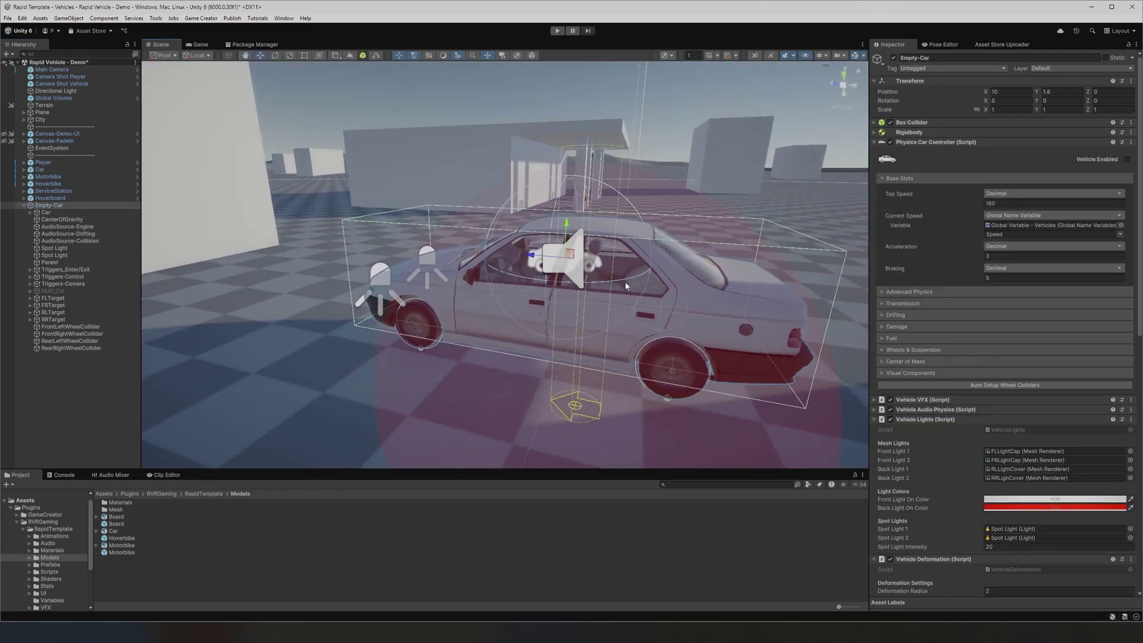
middle_click_drag(630, 287, 586, 280)
left_click_drag(587, 280, 576, 296, "alt")
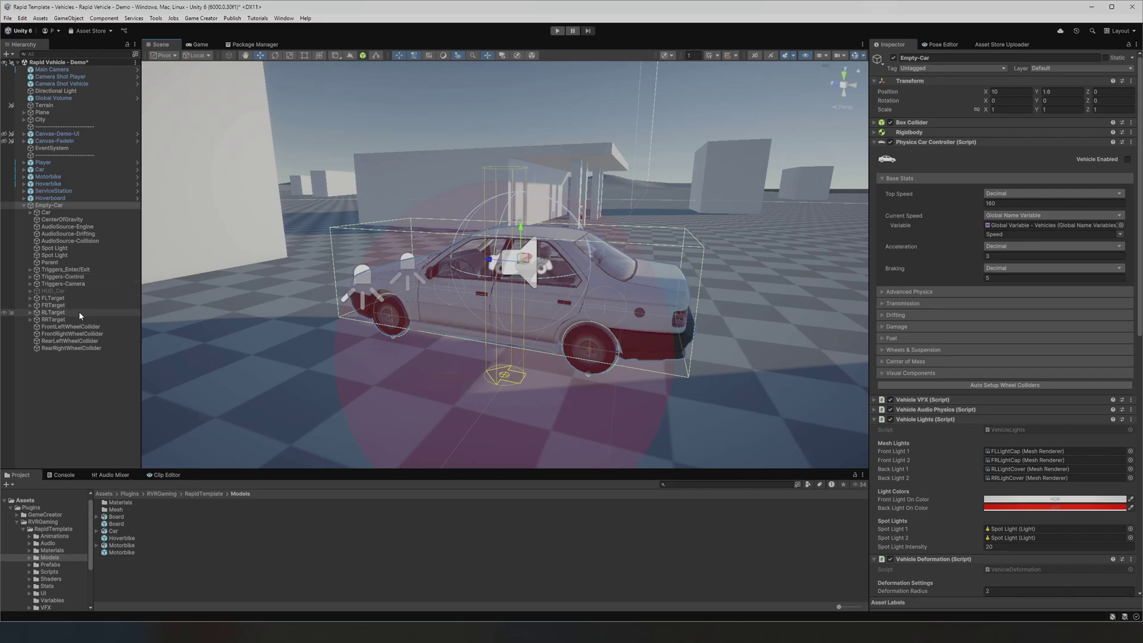
left_click(81, 271)
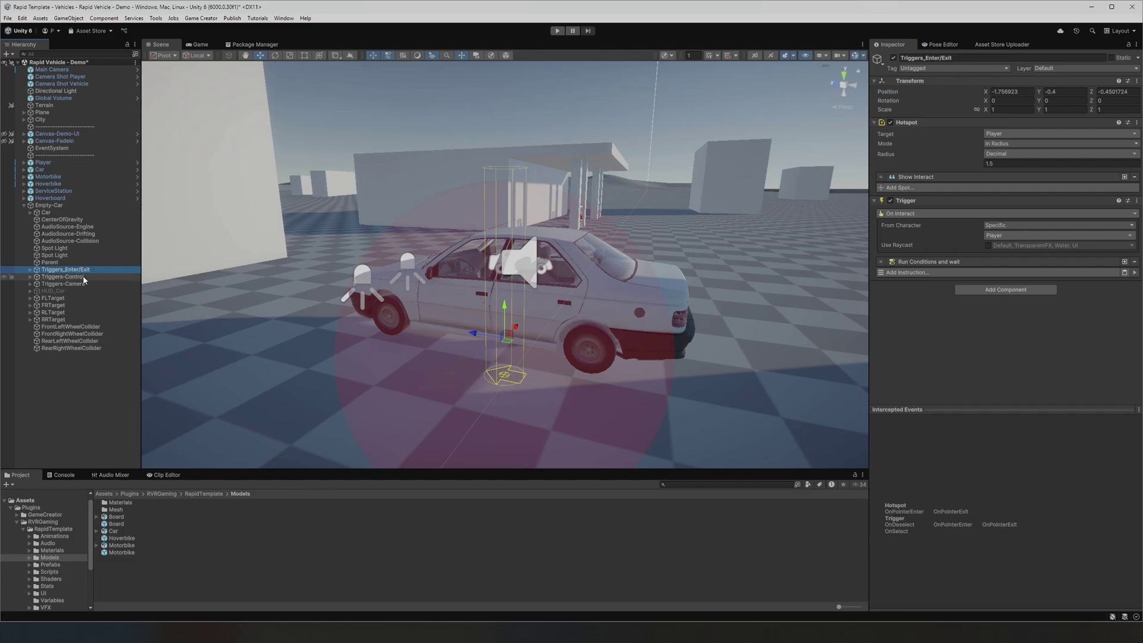
key("Right")
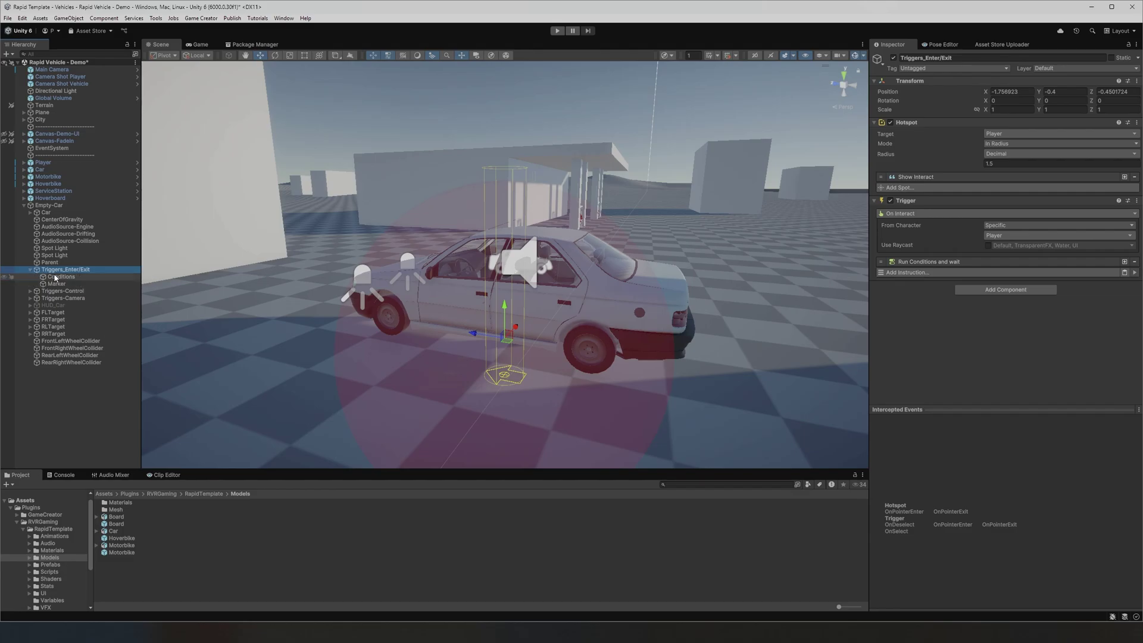
left_click(61, 277)
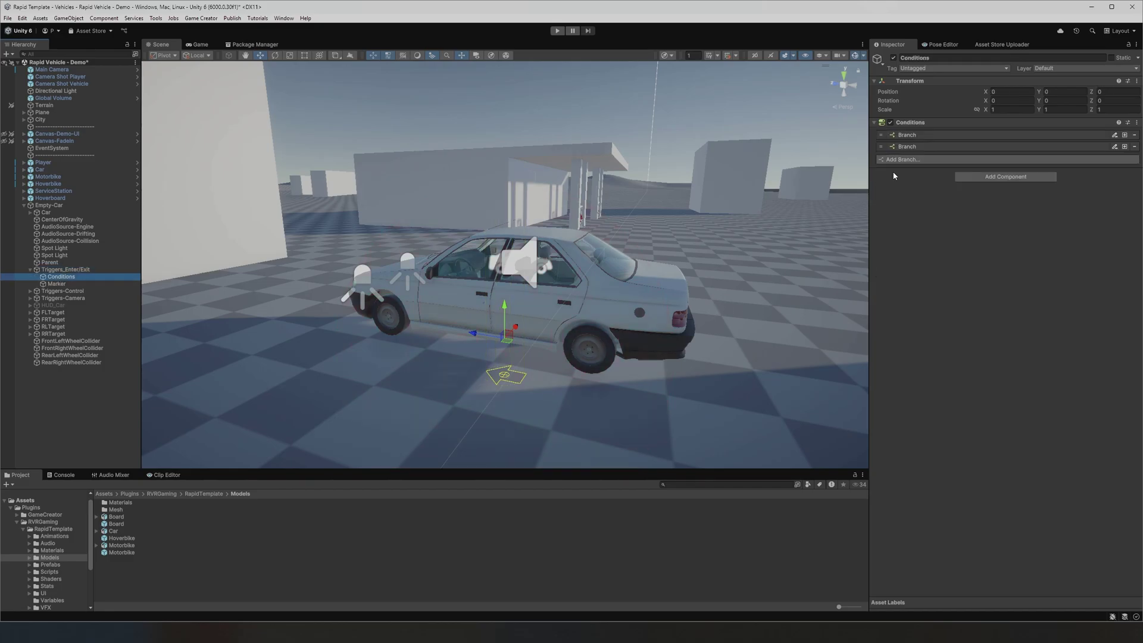
left_click(925, 137)
left_click(964, 241)
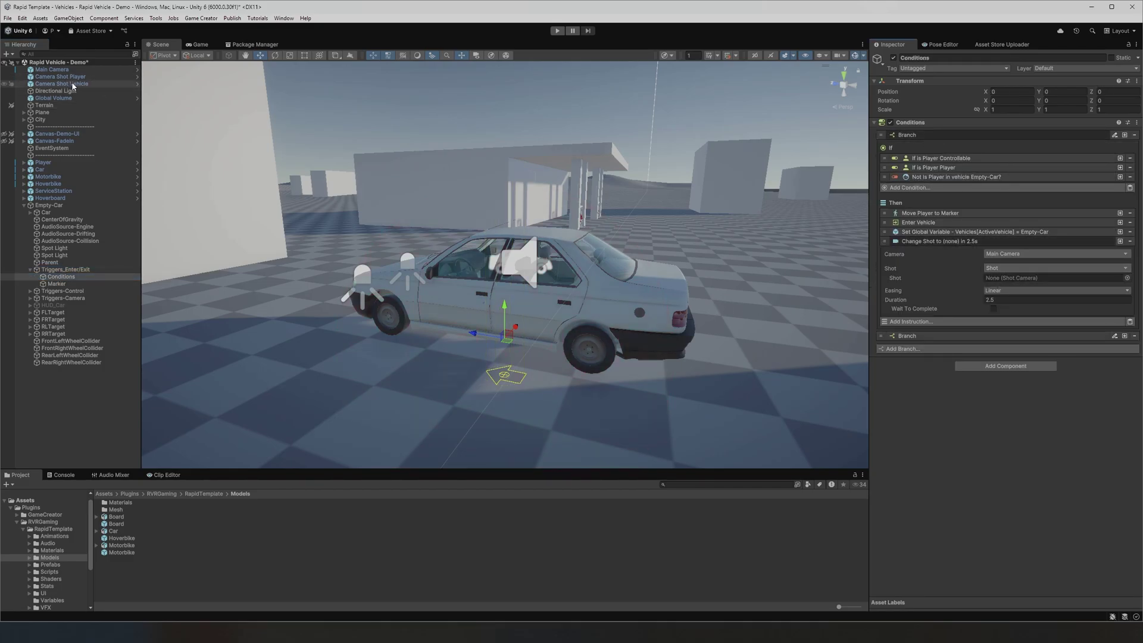
left_click_drag(70, 86, 1036, 278)
left_click(944, 241)
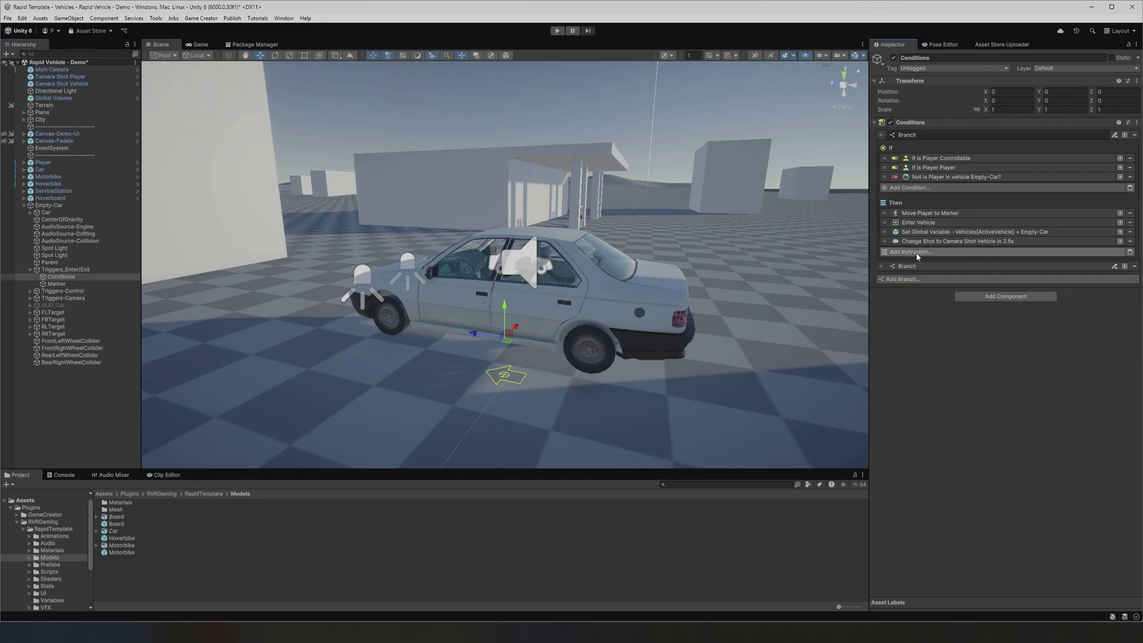
Expand the second Conditions branch and examine its exit instructions, including the one that sets the ActiveVehicle variable.
left_click(922, 266)
left_click(1005, 363)
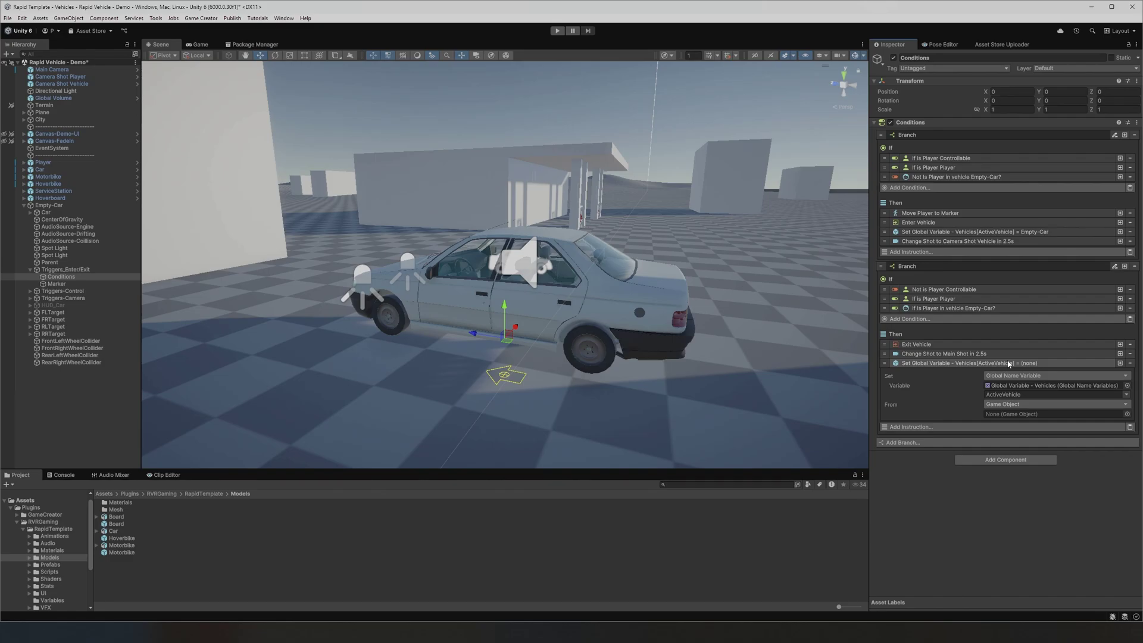
left_click(1008, 363)
left_click(1008, 363)
left_click(1008, 363)
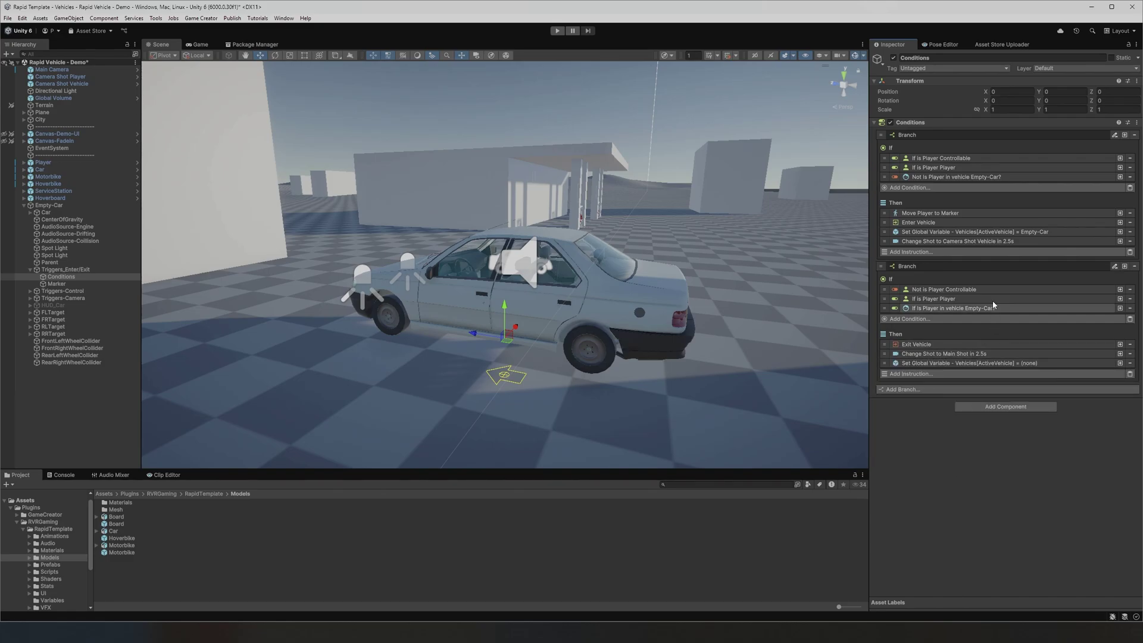
Examine where the Parent and CenterOfGravity objects of Empty-Car sit relative to the car body.
left_click(61, 270)
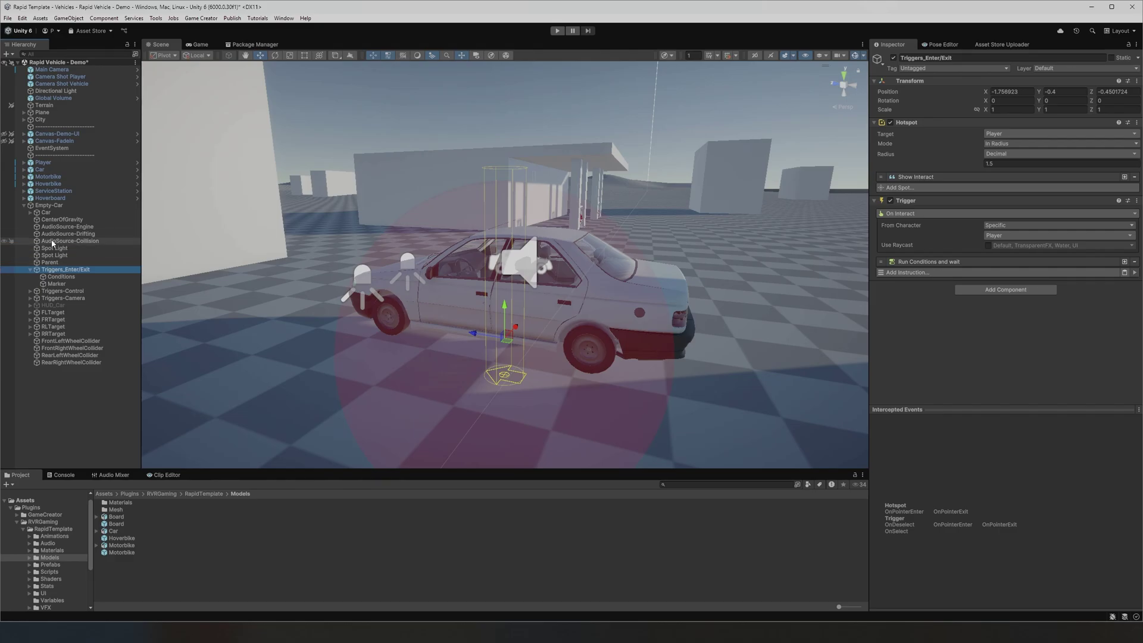
left_click(52, 263)
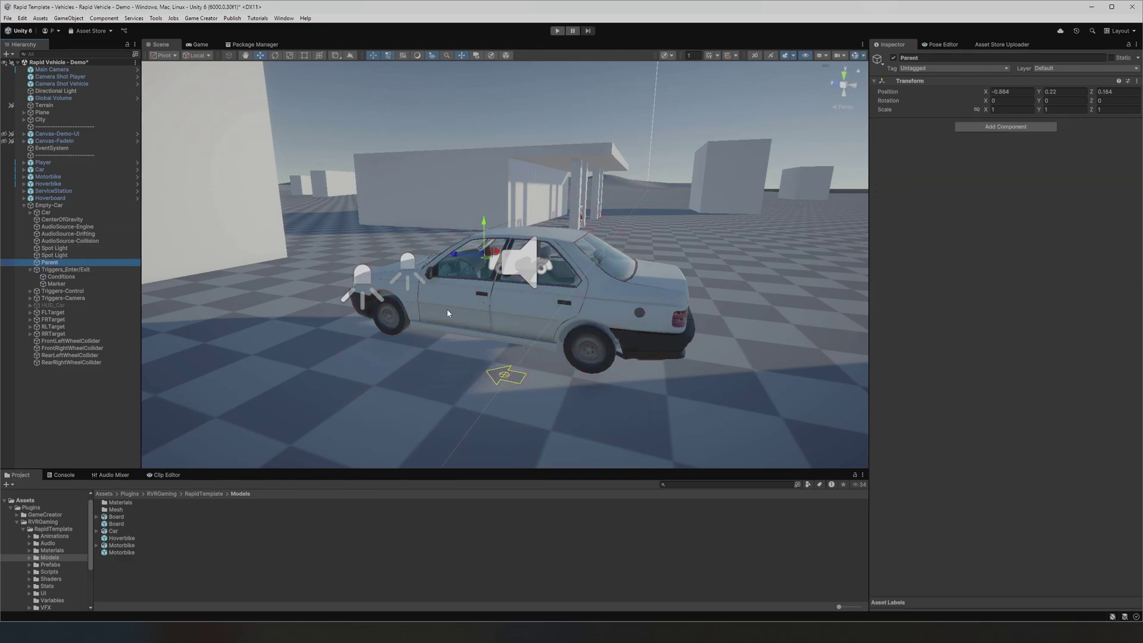
scroll(452, 309, "up", 5)
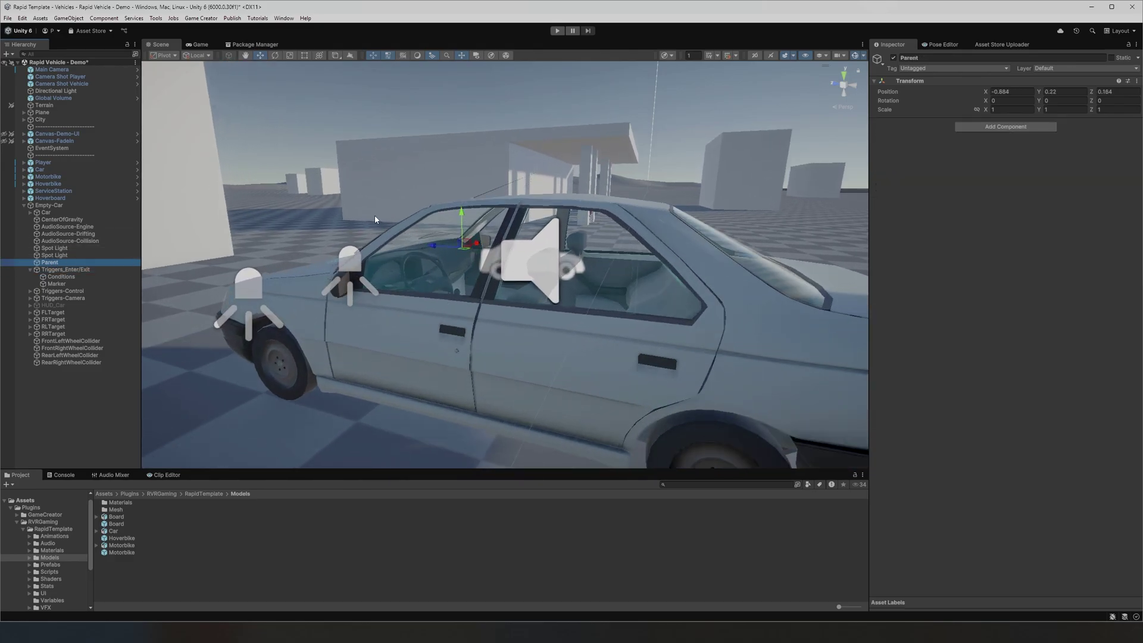
left_click_drag(375, 220, 280, 231, "alt")
scroll(315, 261, "down", 3)
middle_click_drag(314, 261, 401, 258)
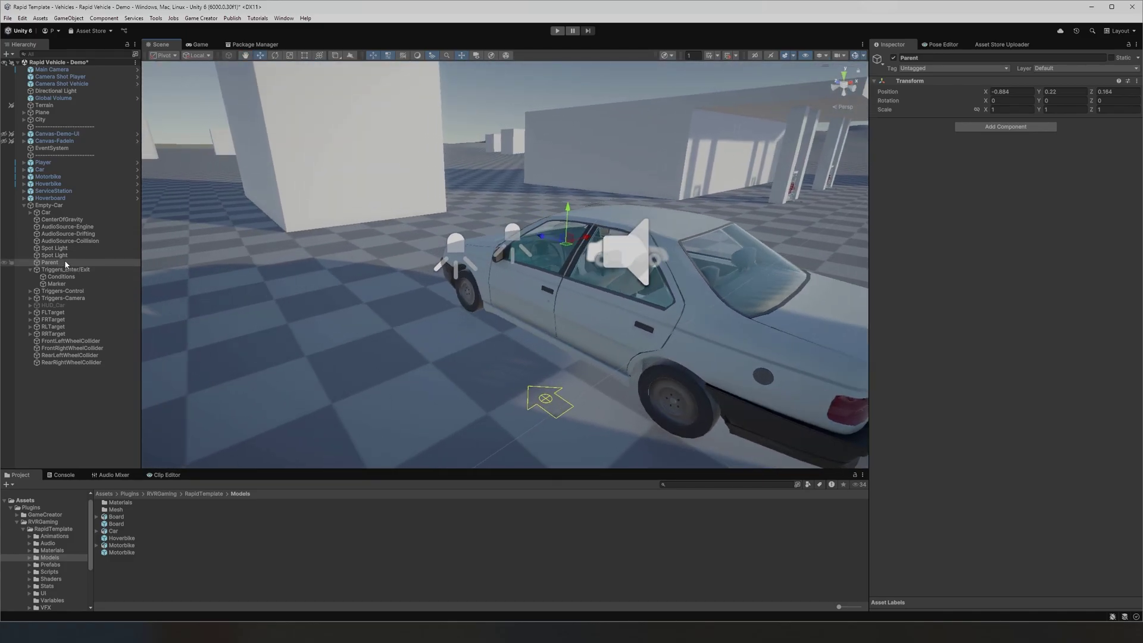
left_click(62, 219)
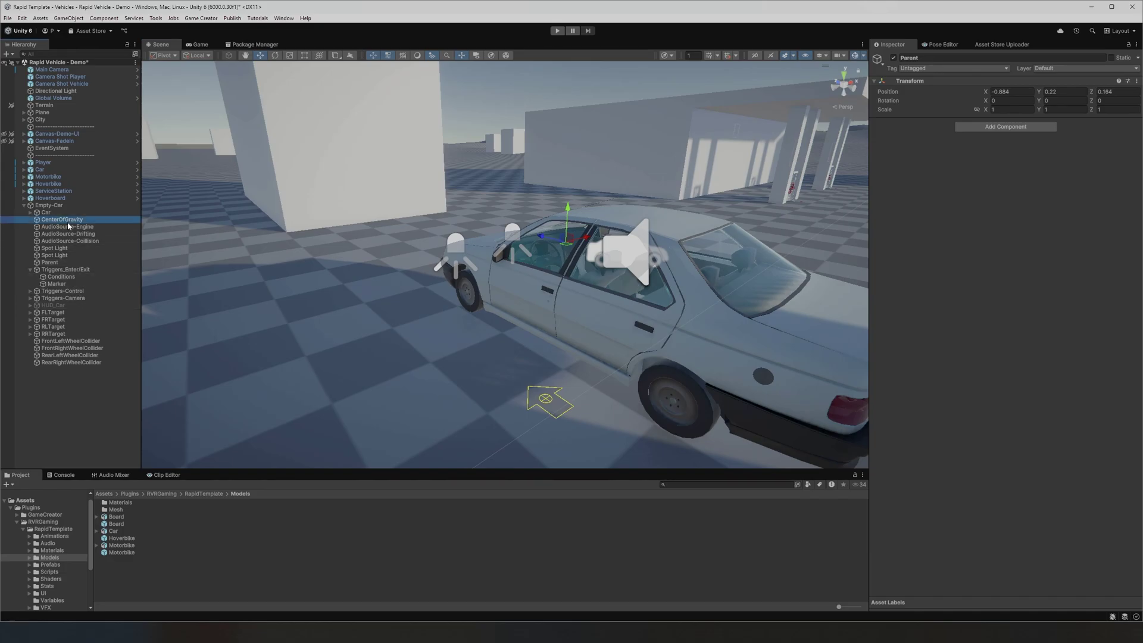
left_click_drag(643, 266, 633, 272, "alt")
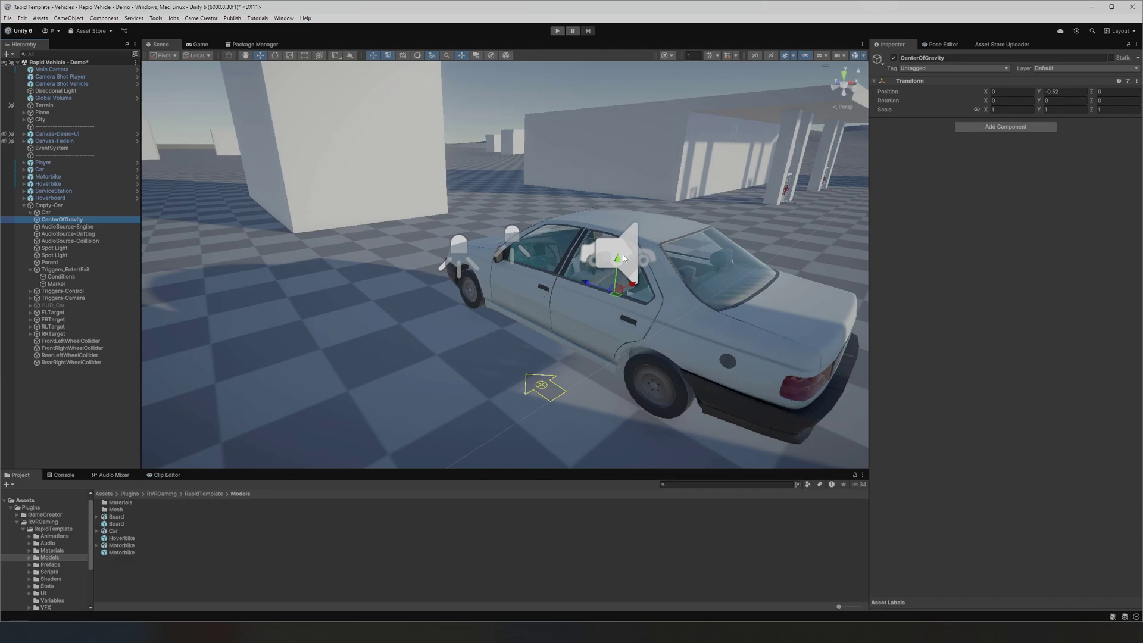
left_click_drag(630, 277, 523, 229, "alt")
middle_click_drag(567, 230, 605, 245)
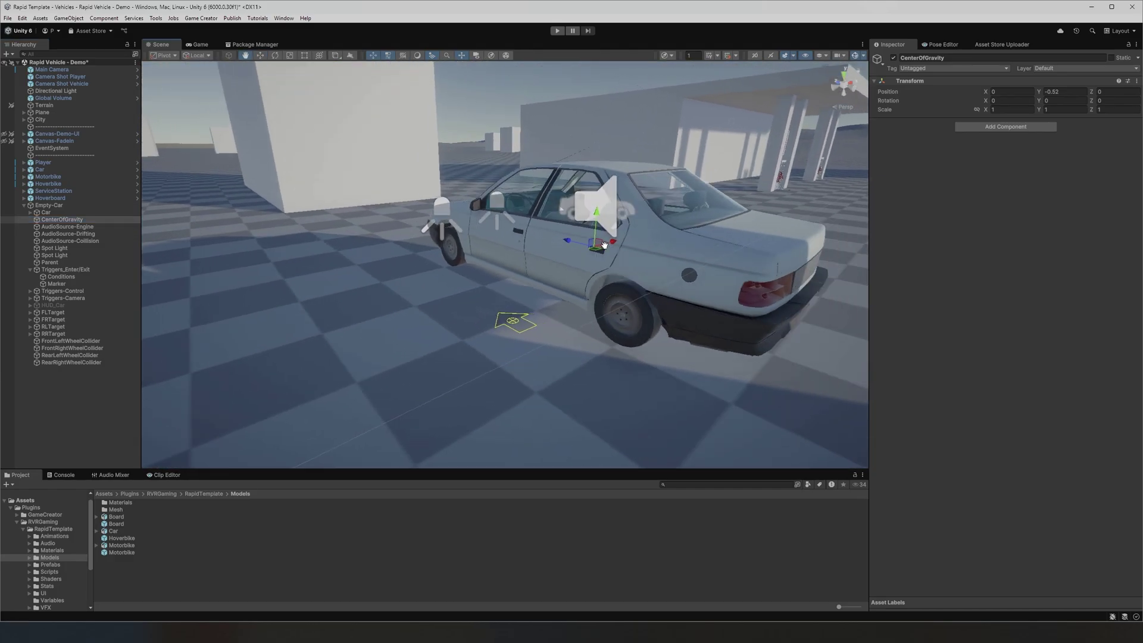
Collapse Empty-Car's Vehicle Lights, Vehicle Deformation and CarEntry components and save the scene.
left_click(54, 206)
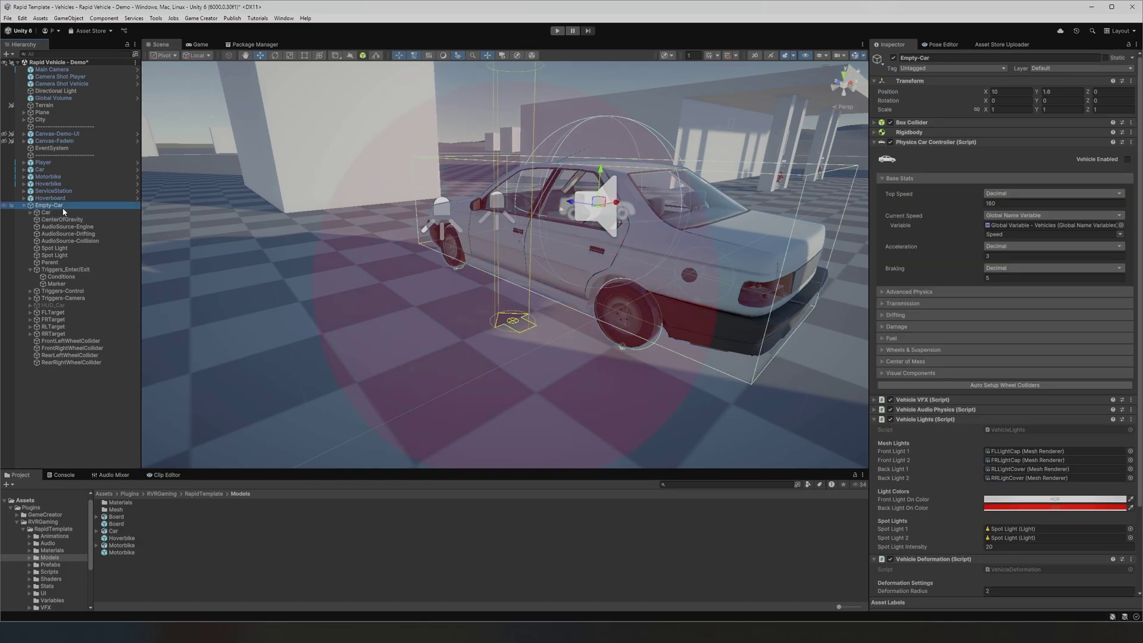
scroll(561, 229, "down", 3)
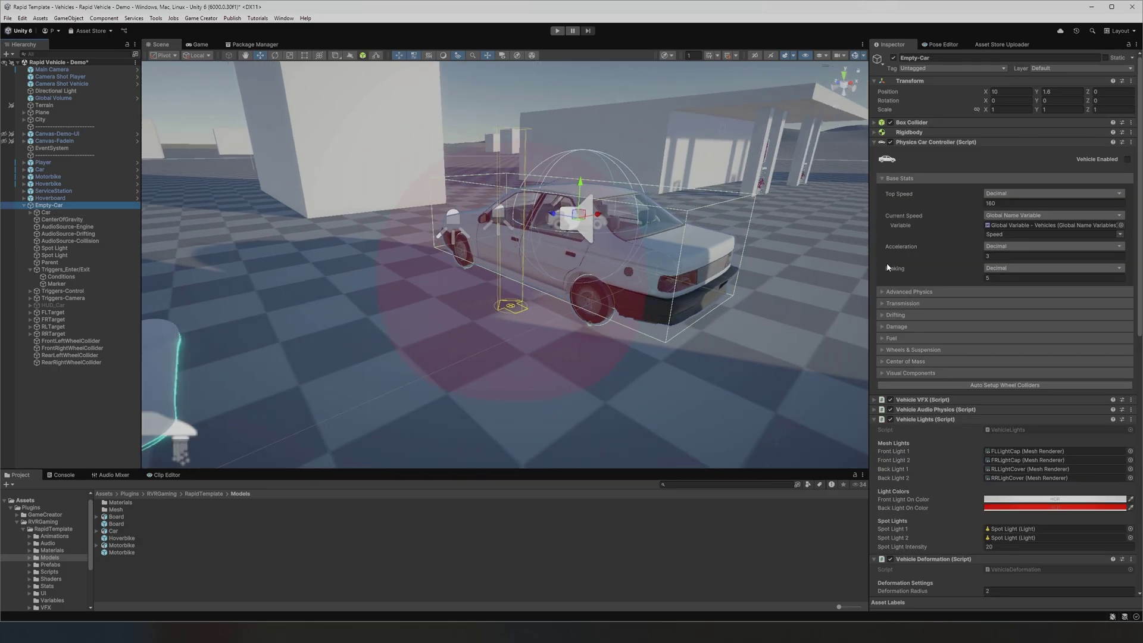
scroll(890, 265, "down", 7)
scroll(912, 271, "up", 7)
left_click(920, 373)
left_click(926, 371)
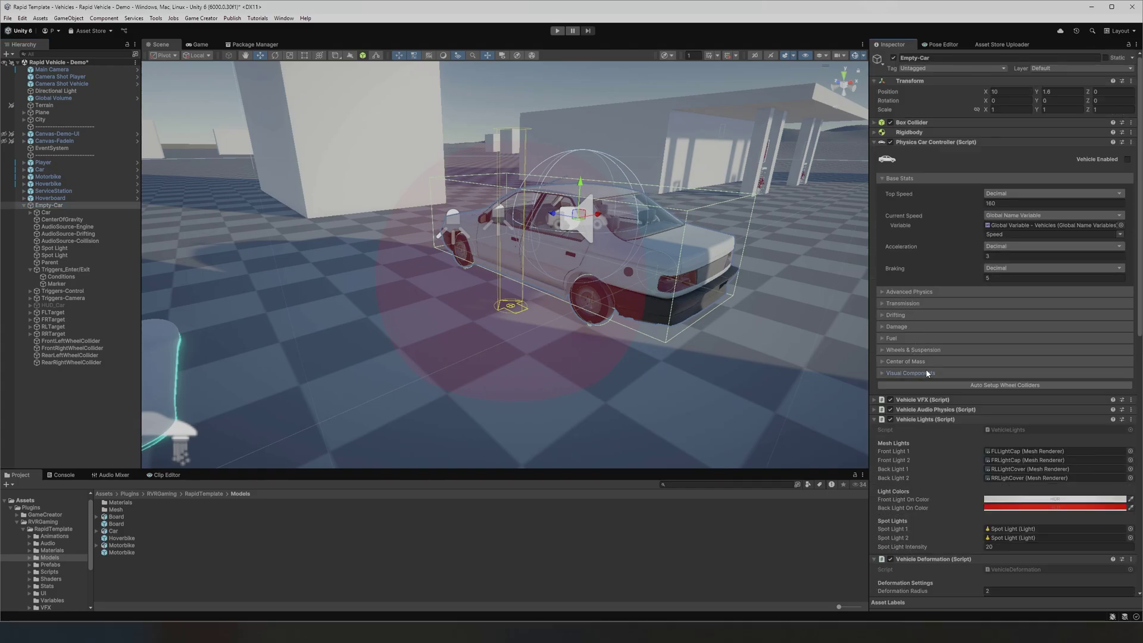
left_click(907, 419)
left_click(917, 429)
left_click(911, 439)
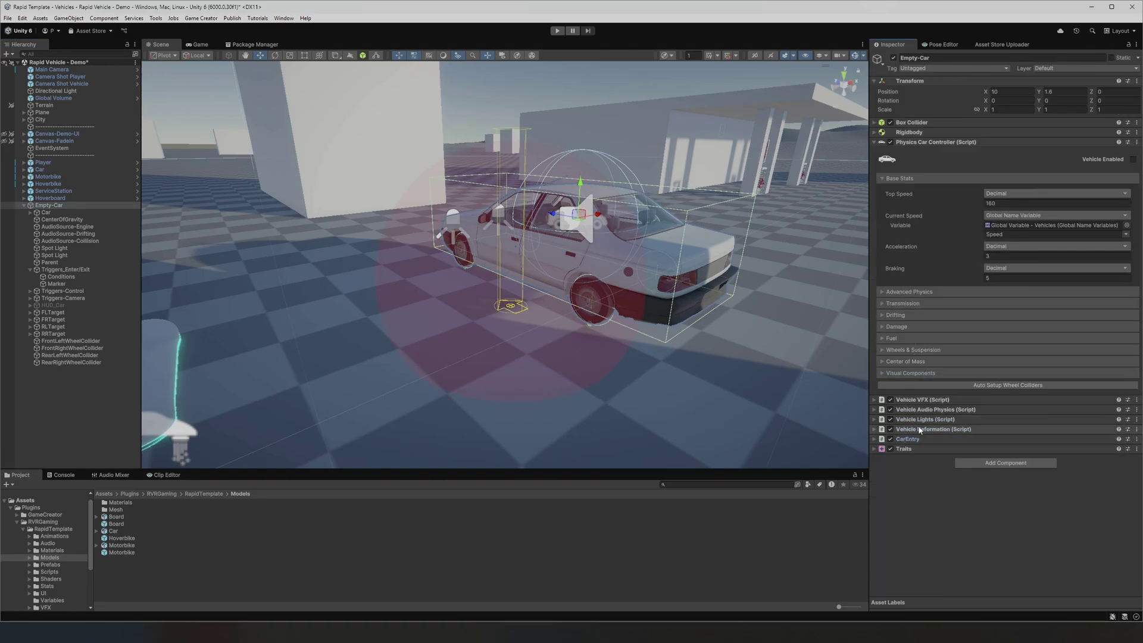
left_click(8, 18)
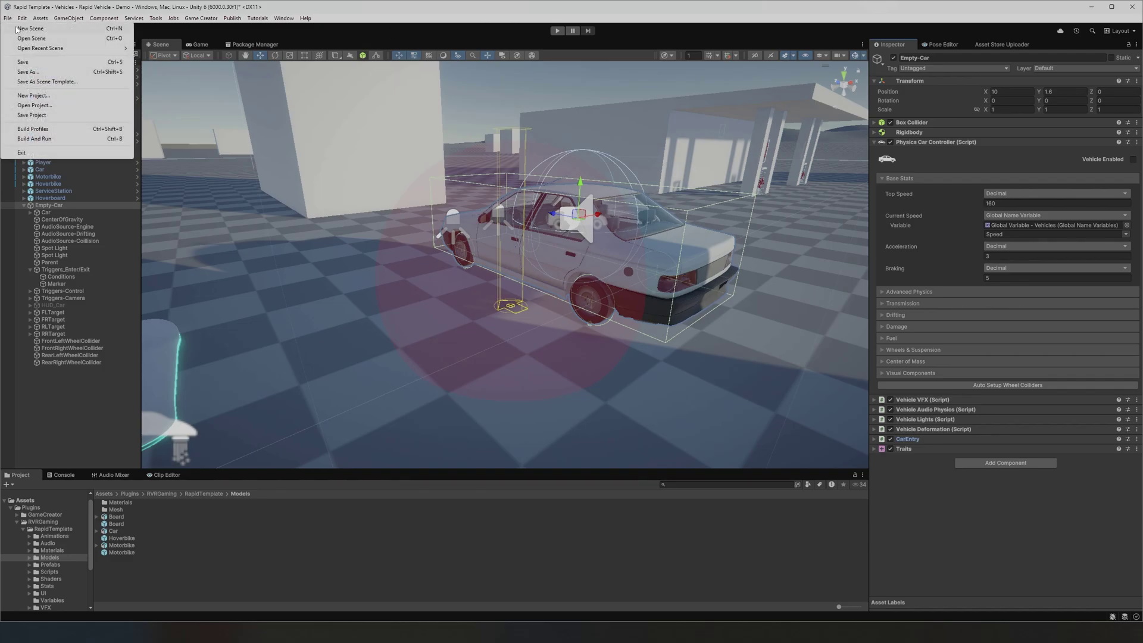
left_click(21, 61)
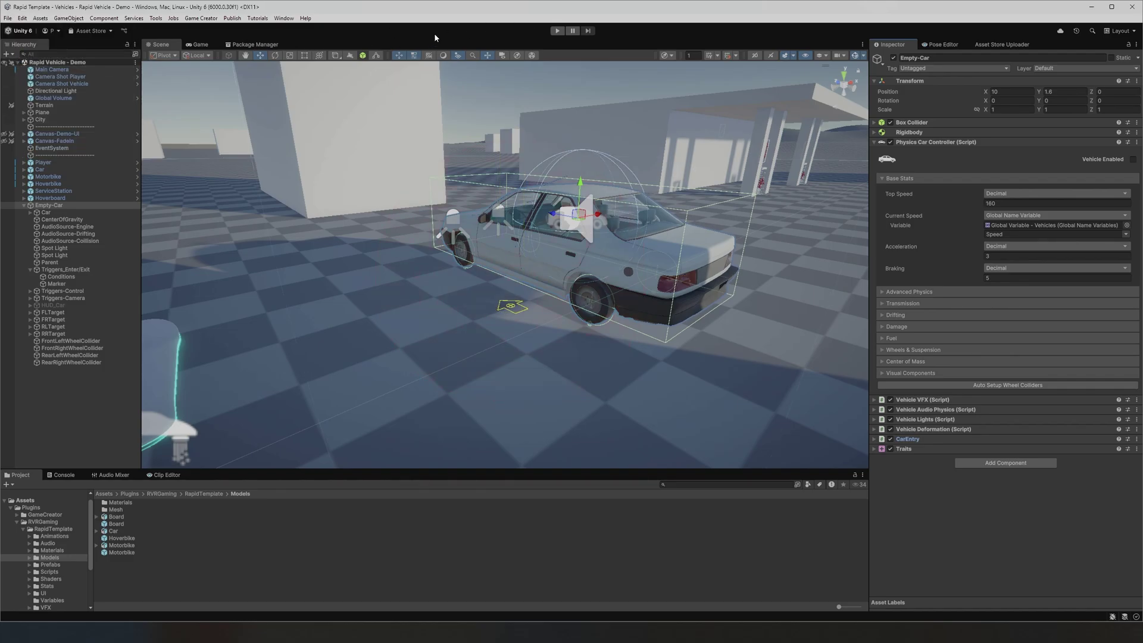
Run the scene, walk the player character to the custom car and get into it.
left_click(558, 31)
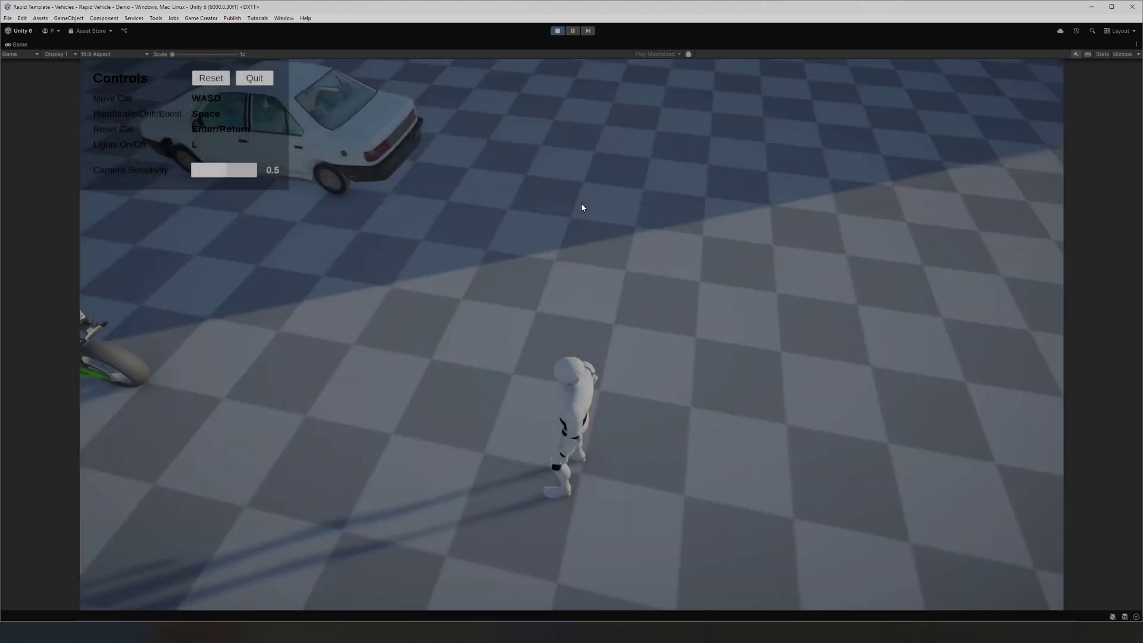
key("w")
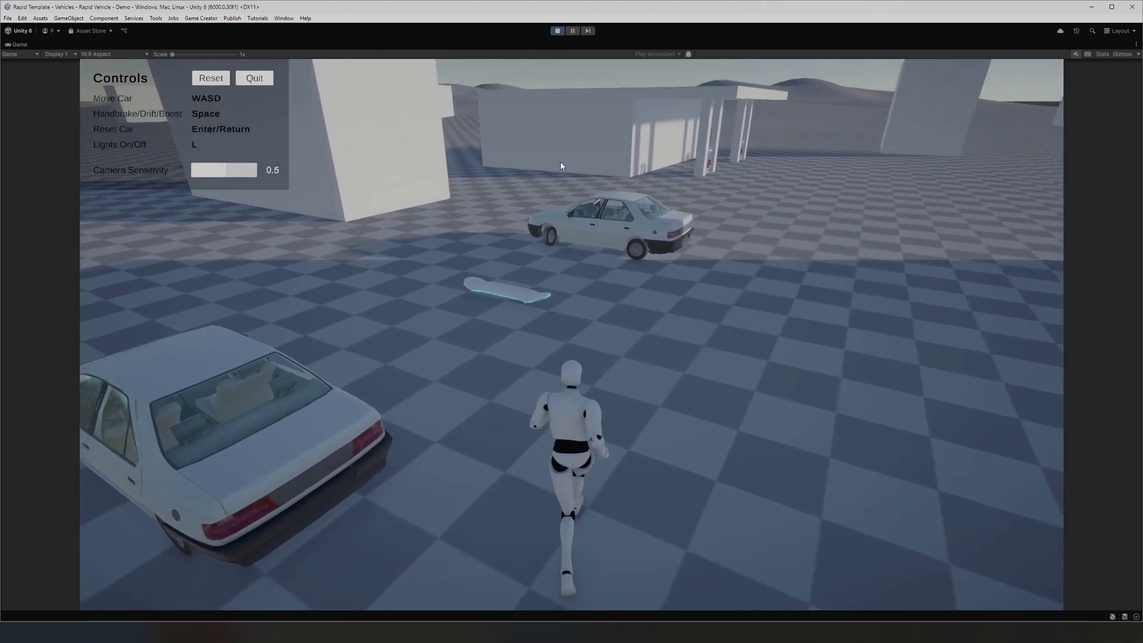
key("w")
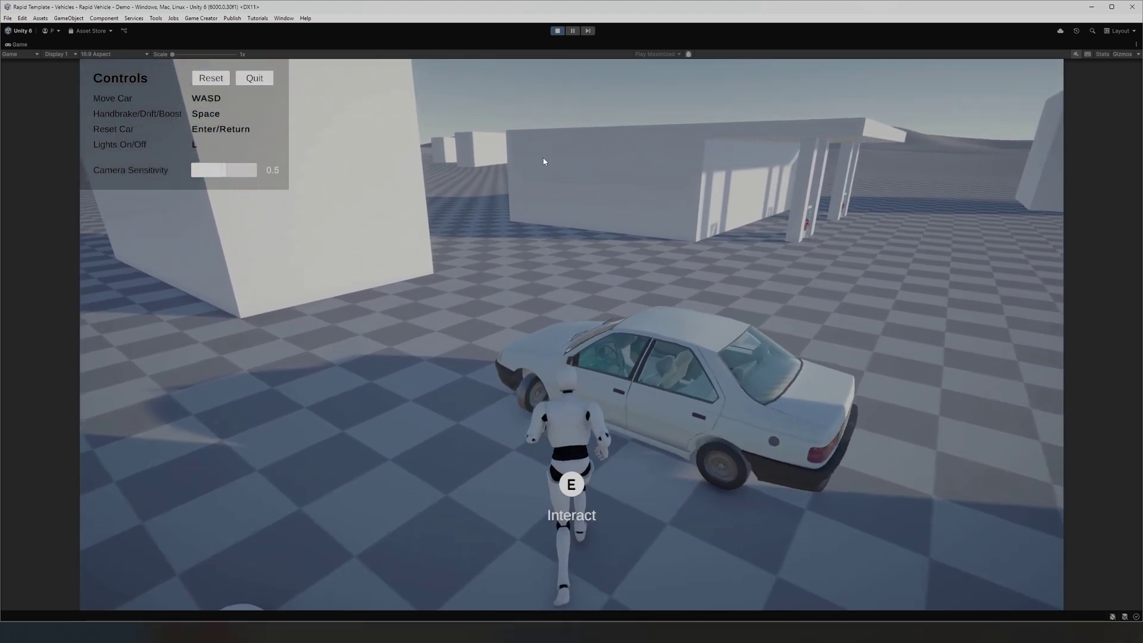
key("e")
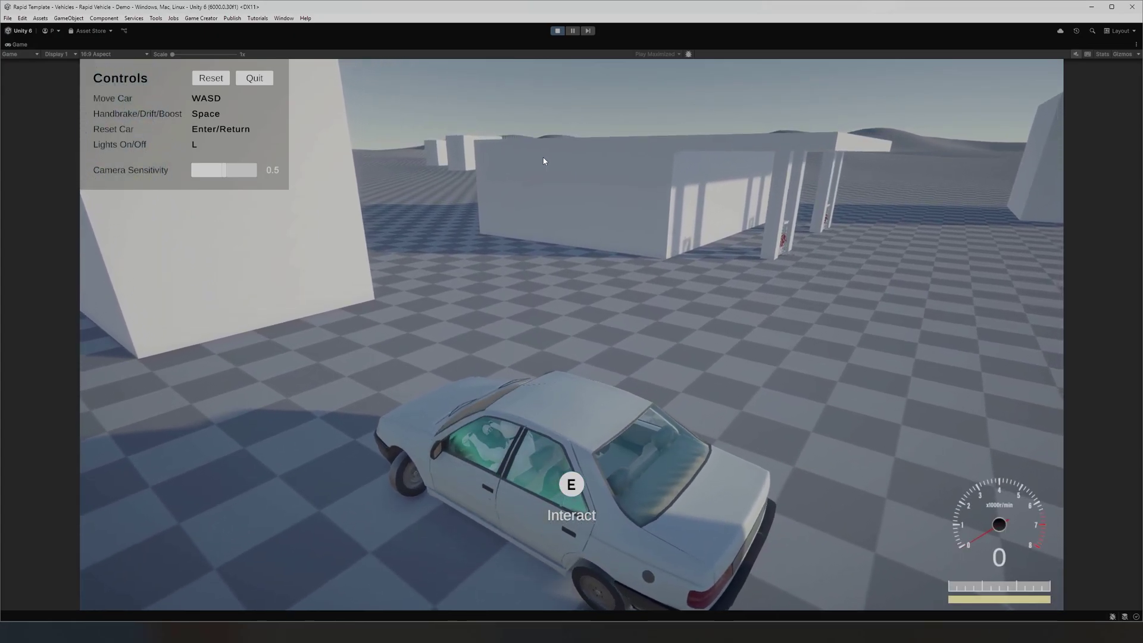
Test-drive the custom car by accelerating, steering right and drifting with the handbrake.
key("w")
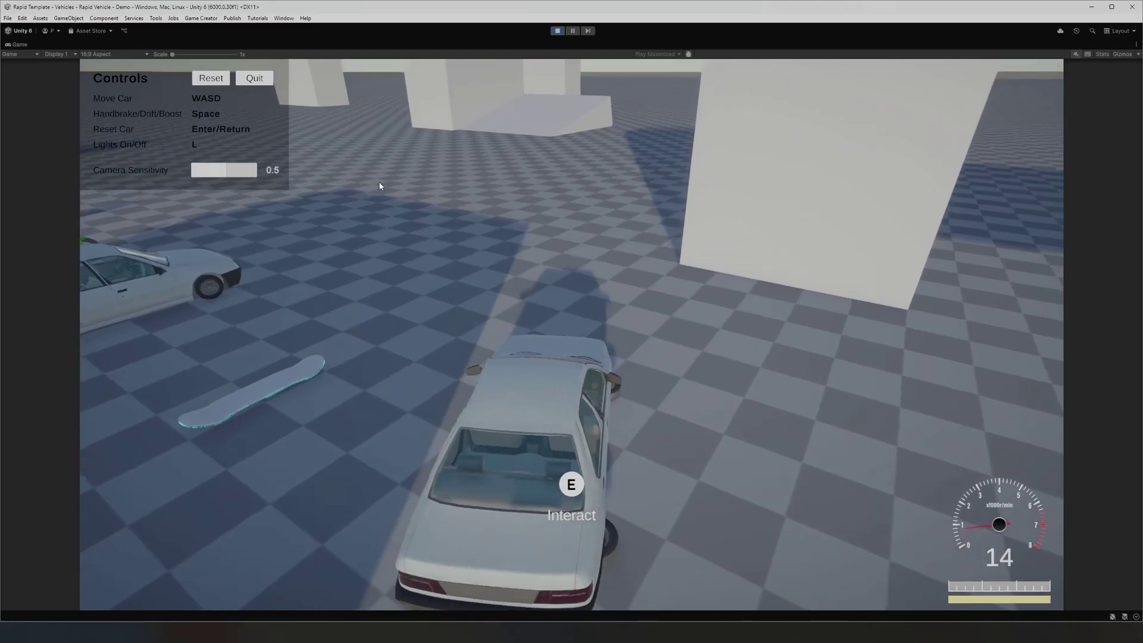
key("w")
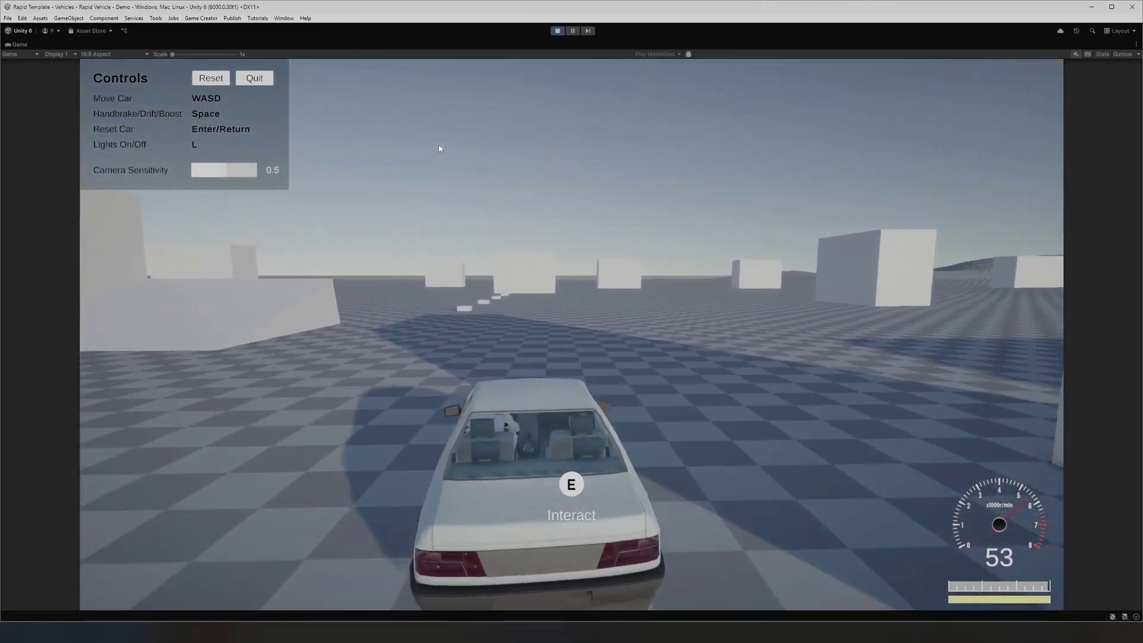
key("w")
key("d")
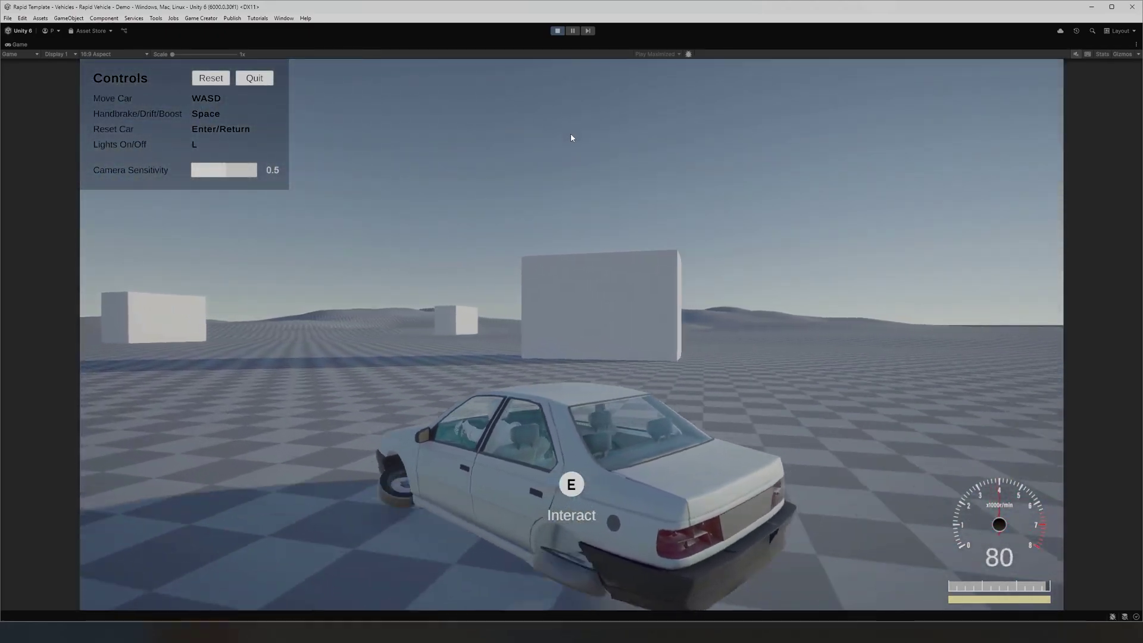
key("w")
key("d")
key("space")
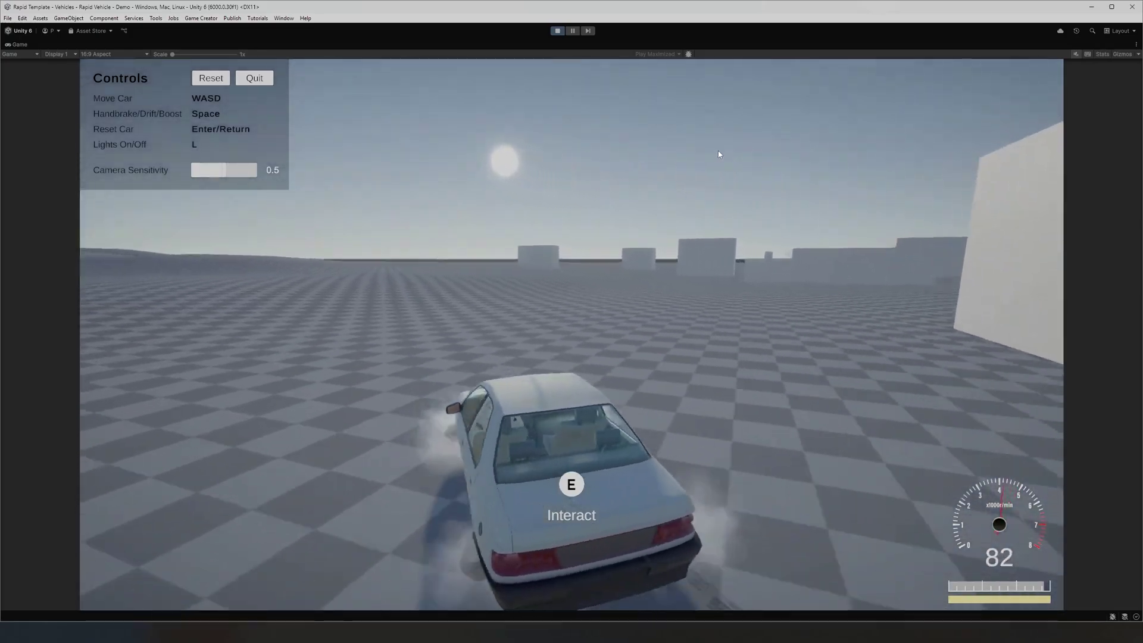
key("w")
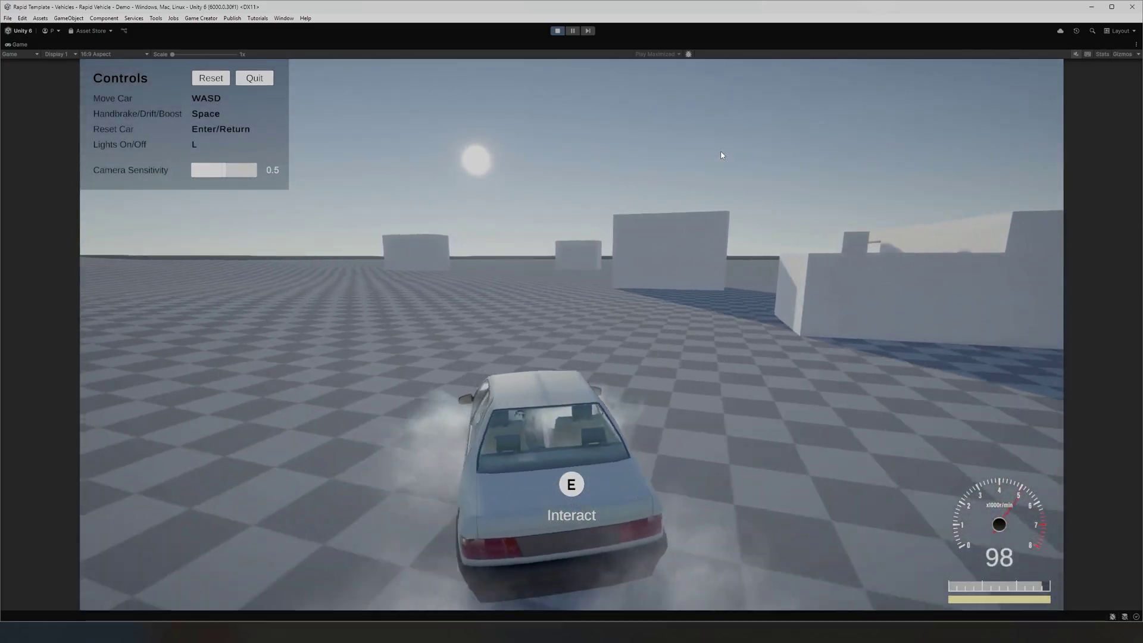
key("w")
key("d")
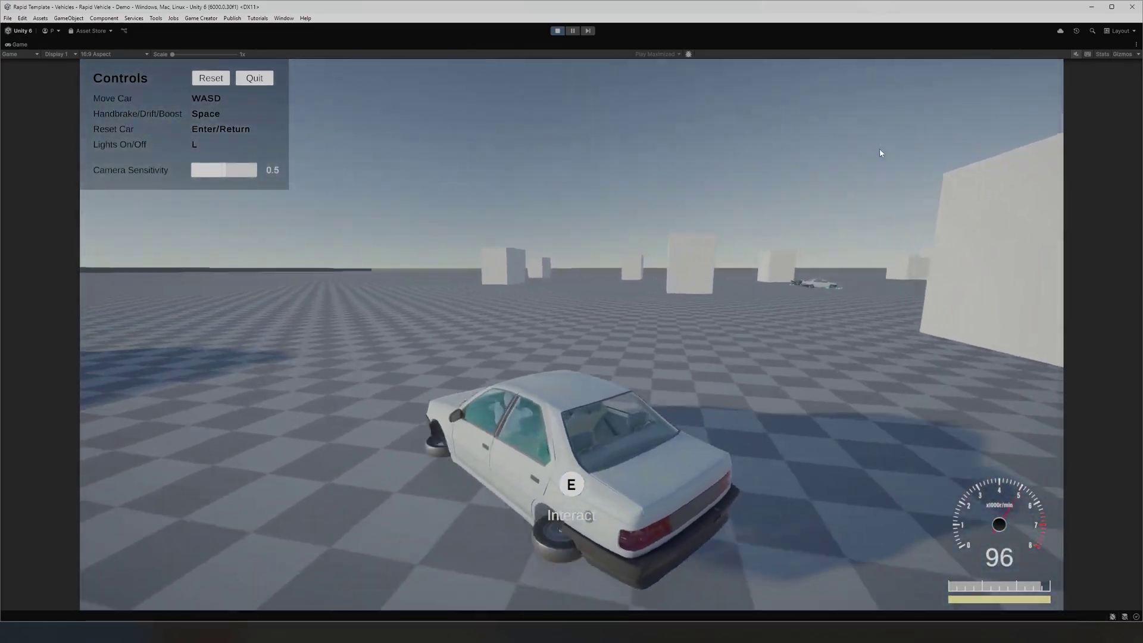
Brake the car, drive off again while steering right, and end the play test.
key("s")
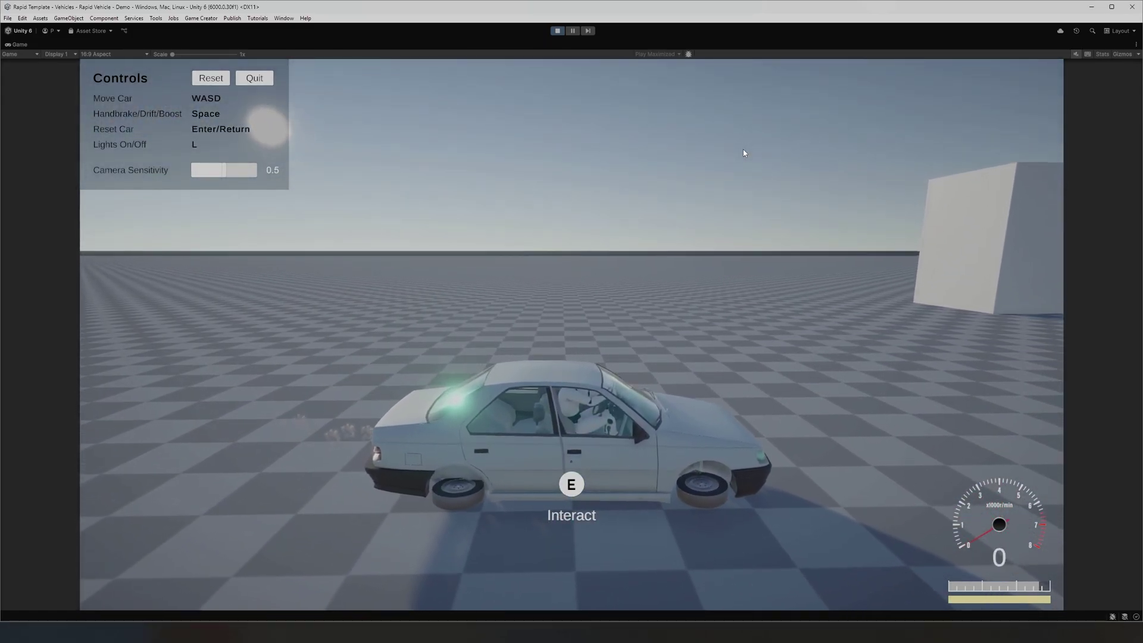
key("w")
key("d")
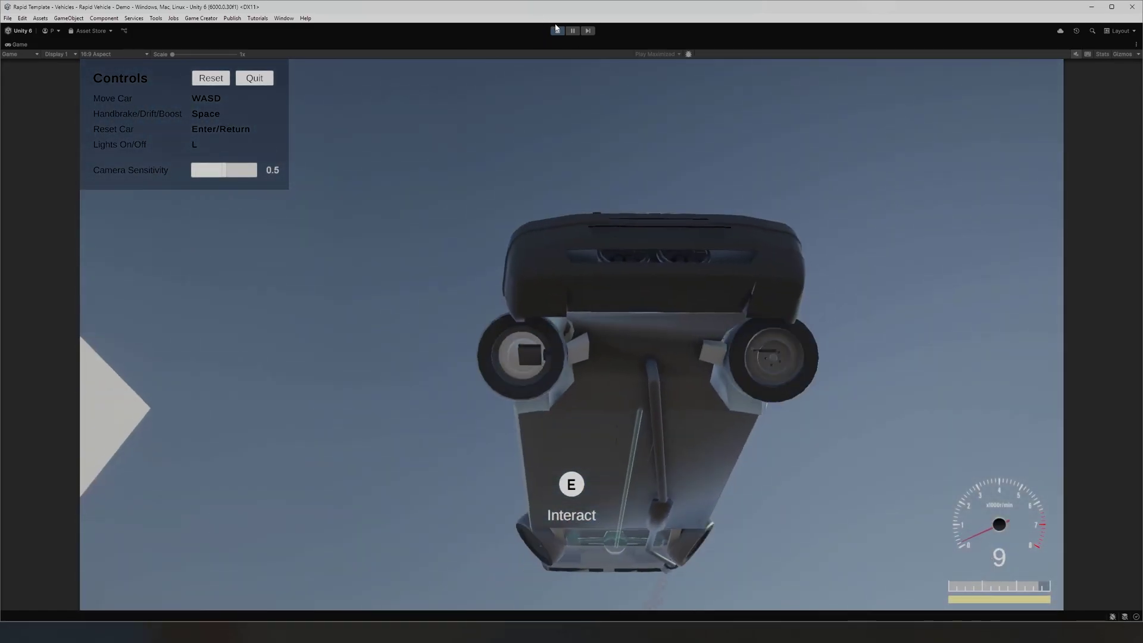
left_click(557, 31)
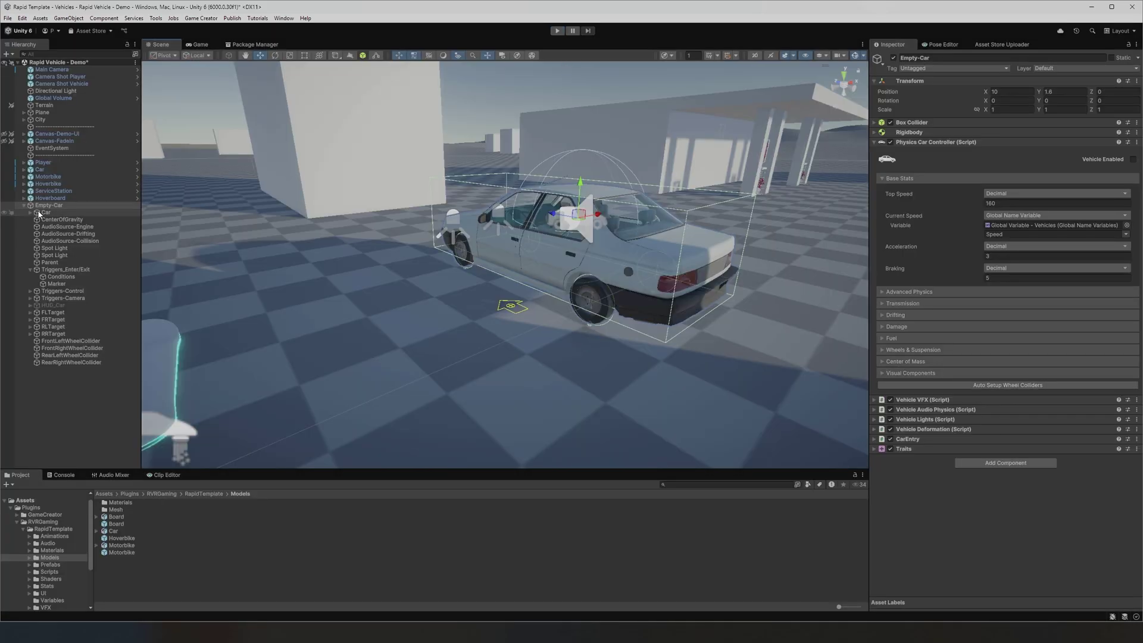
Examine the Car model's child parts and the transforms of RLTarget and its WheelRL mesh.
left_click(40, 213)
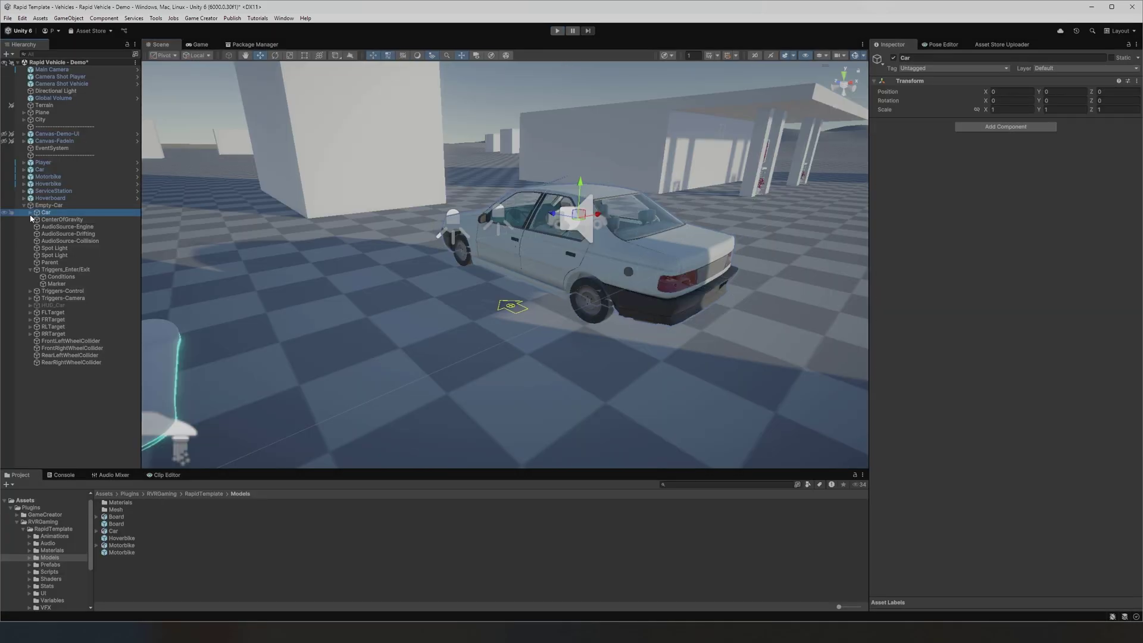
left_click(30, 213)
scroll(87, 266, "down", 3)
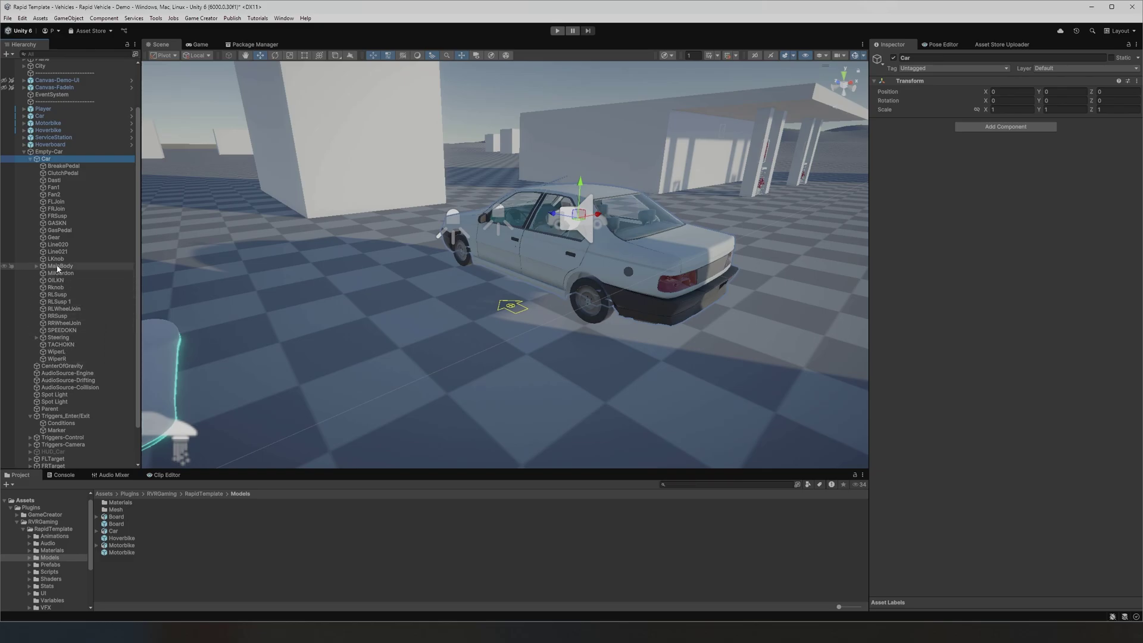
left_click(607, 317)
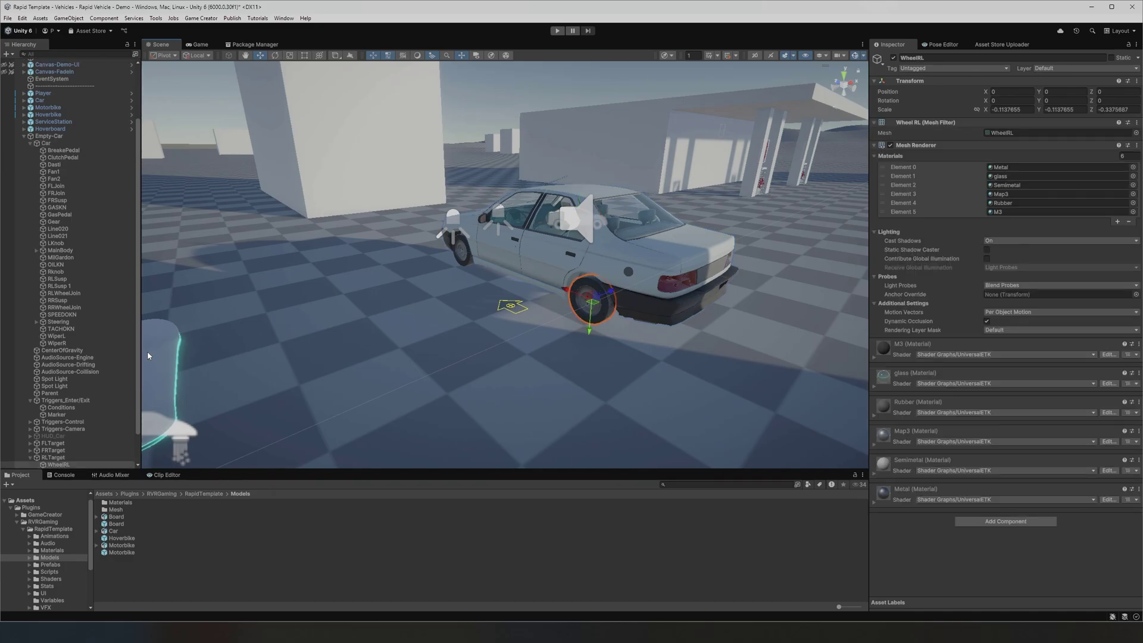
scroll(119, 363, "down", 2)
left_click(55, 423)
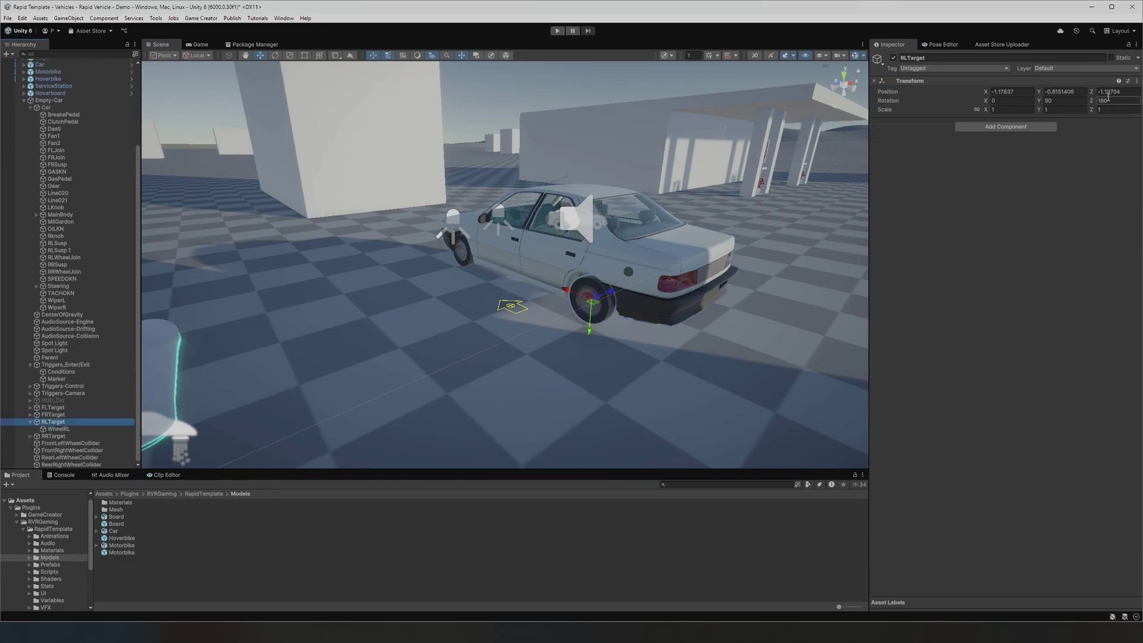
left_click(58, 428)
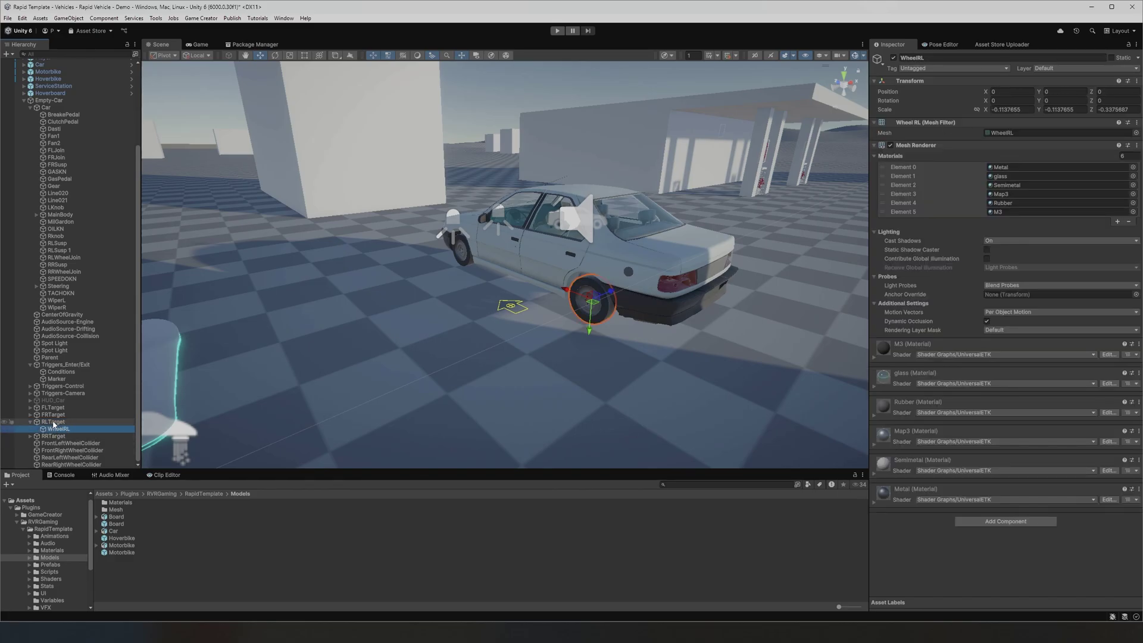
Move WheelFL, WheelFR, WheelRL and WheelRR out of their wheel targets so they sit directly under Empty-Car.
left_click(30, 437)
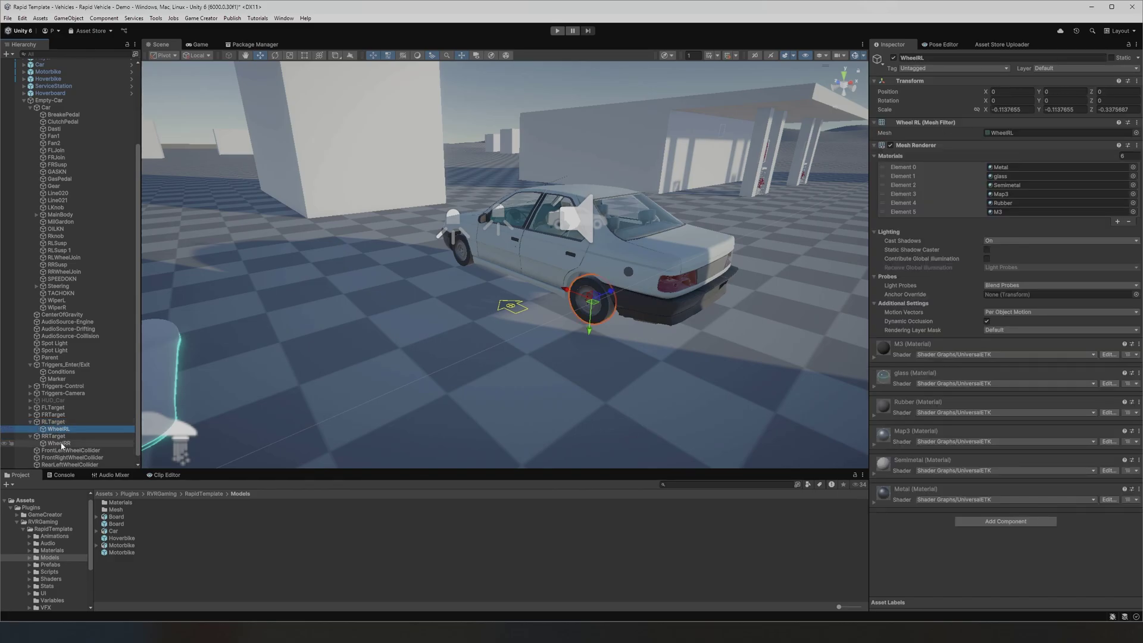
left_click(58, 443)
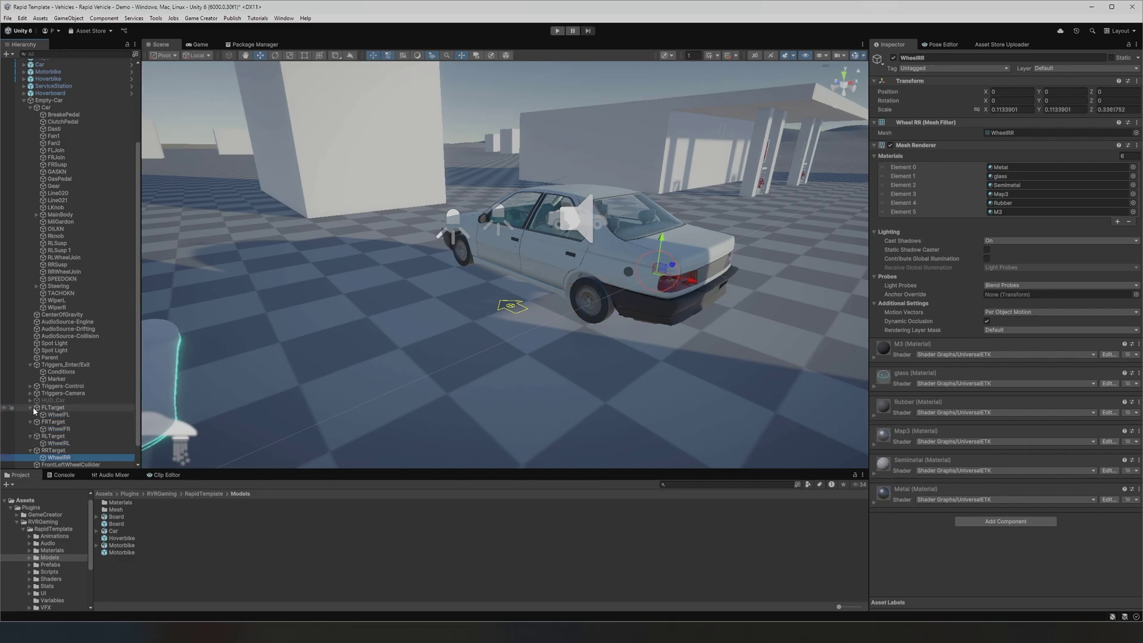
left_click(31, 407)
scroll(33, 406, "down", 1)
left_click(58, 422, "ctrl")
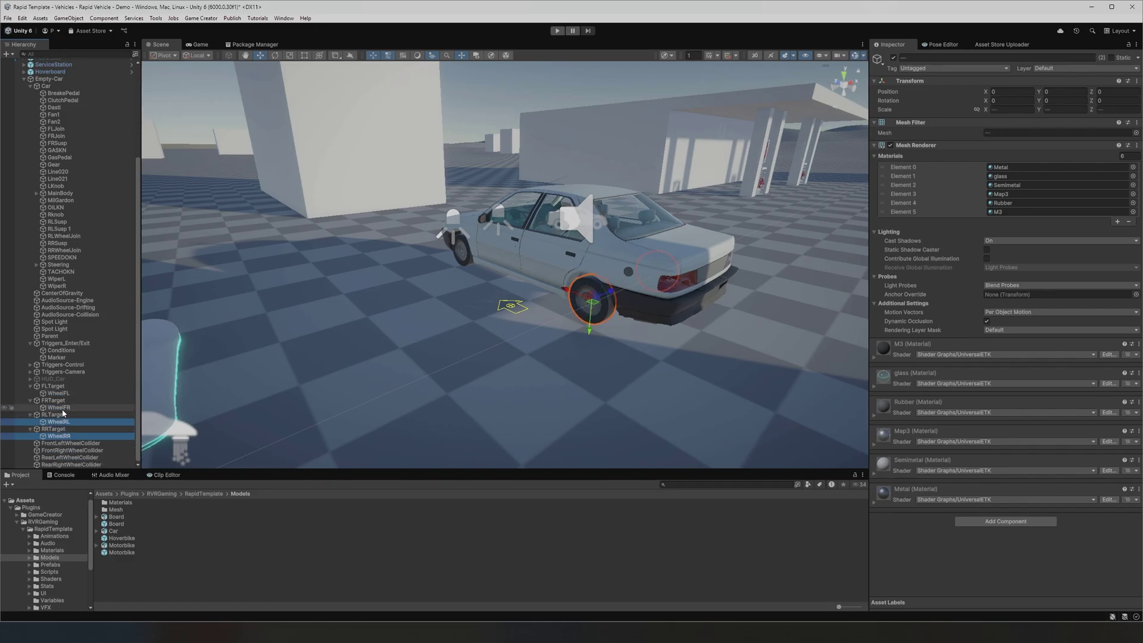
left_click(60, 408, "ctrl")
left_click(63, 394, "ctrl")
left_click_drag(59, 394, 62, 386)
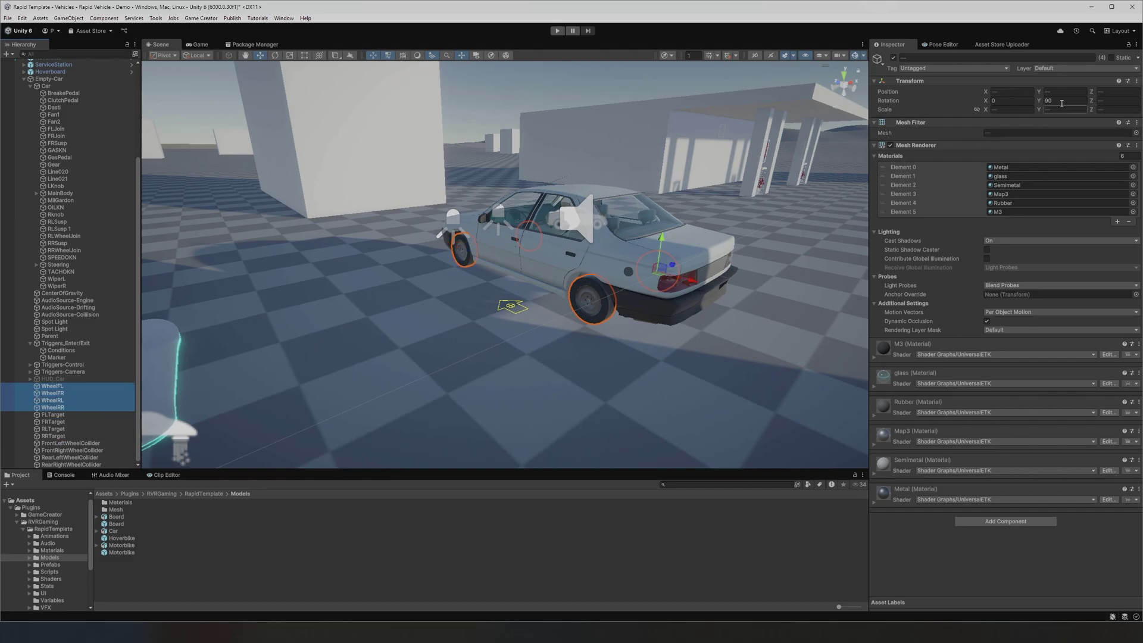
Check the wheel meshes' transforms, and set the Y and Z rotation of FLTarget, FRTarget, RLTarget and RRTarget to 0.
left_click(63, 388)
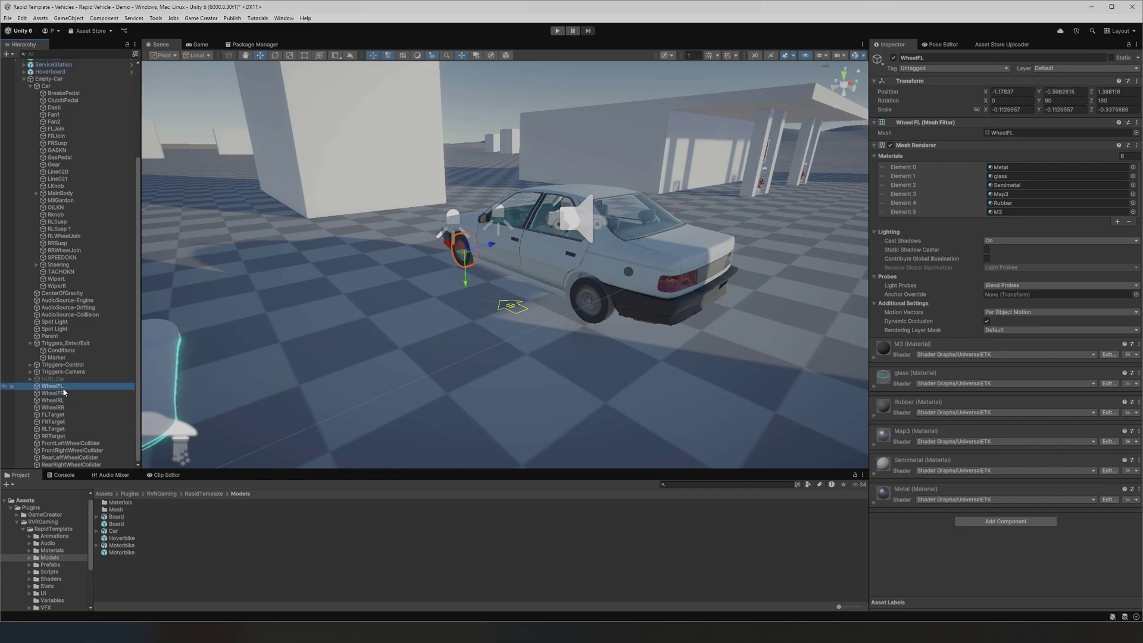
key("Down")
key("Down")
key("Down")
key("Up")
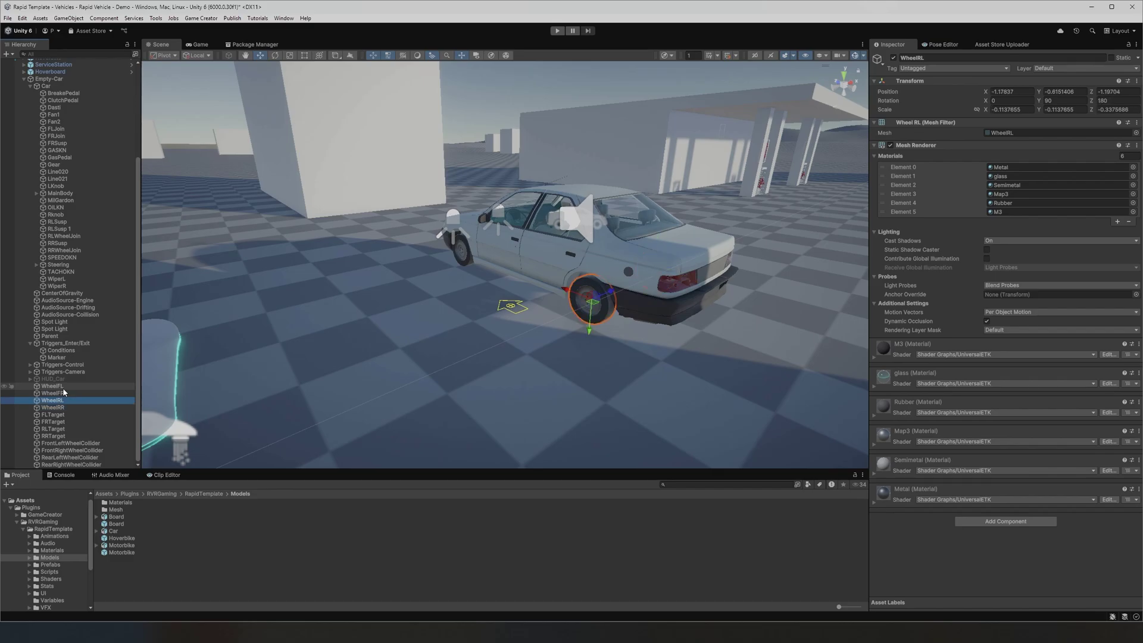
key("Up")
left_click(63, 414)
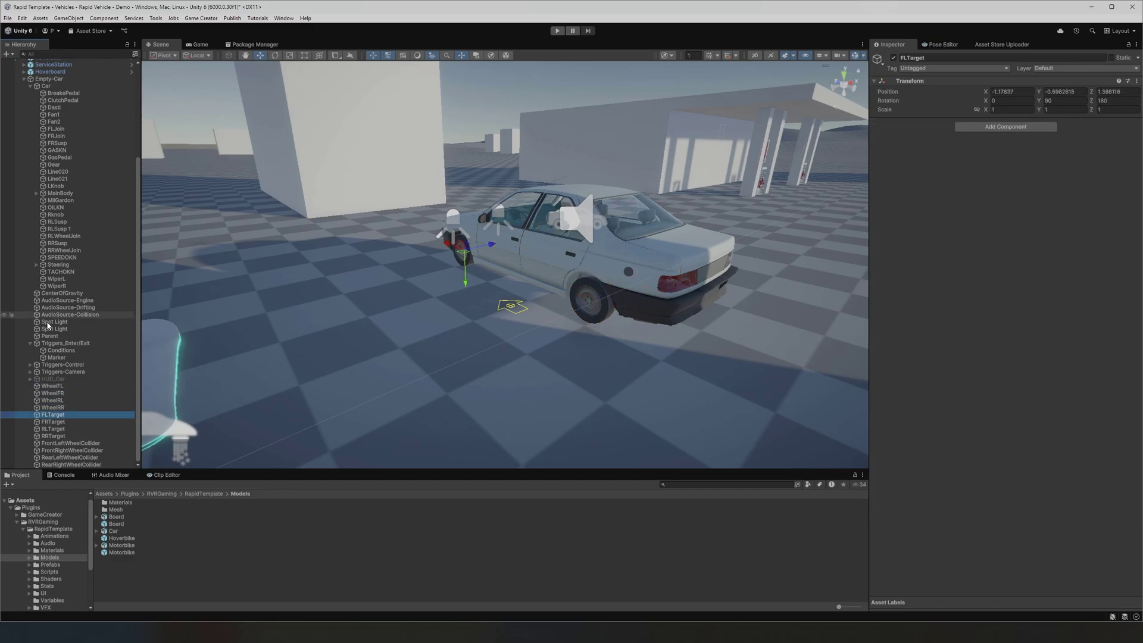
left_click(58, 437, "shift")
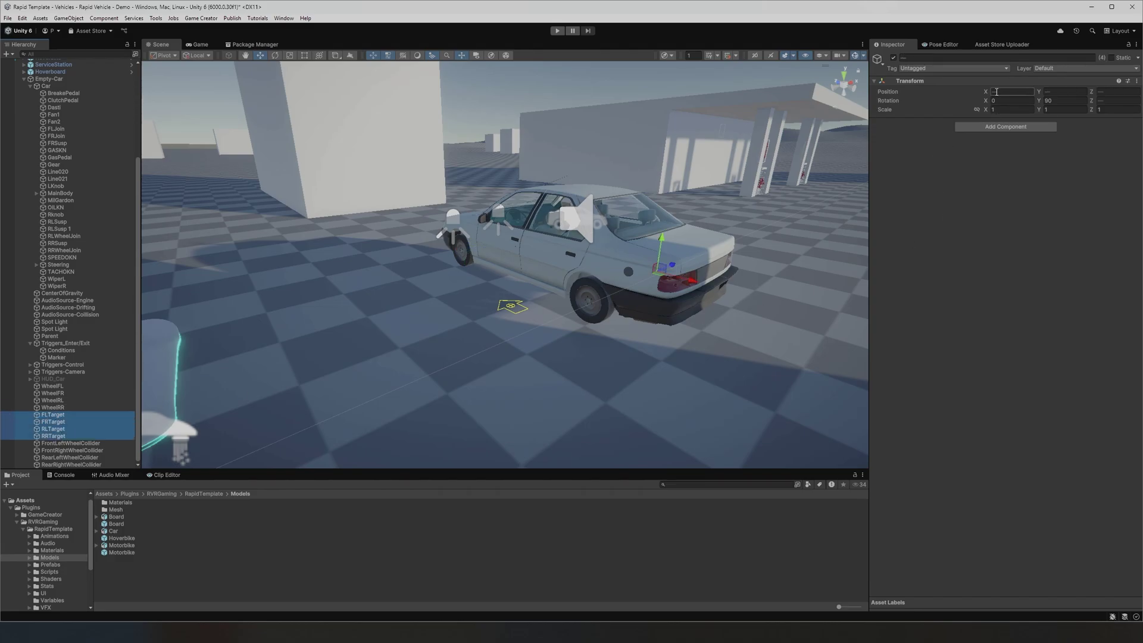
left_click(1056, 101)
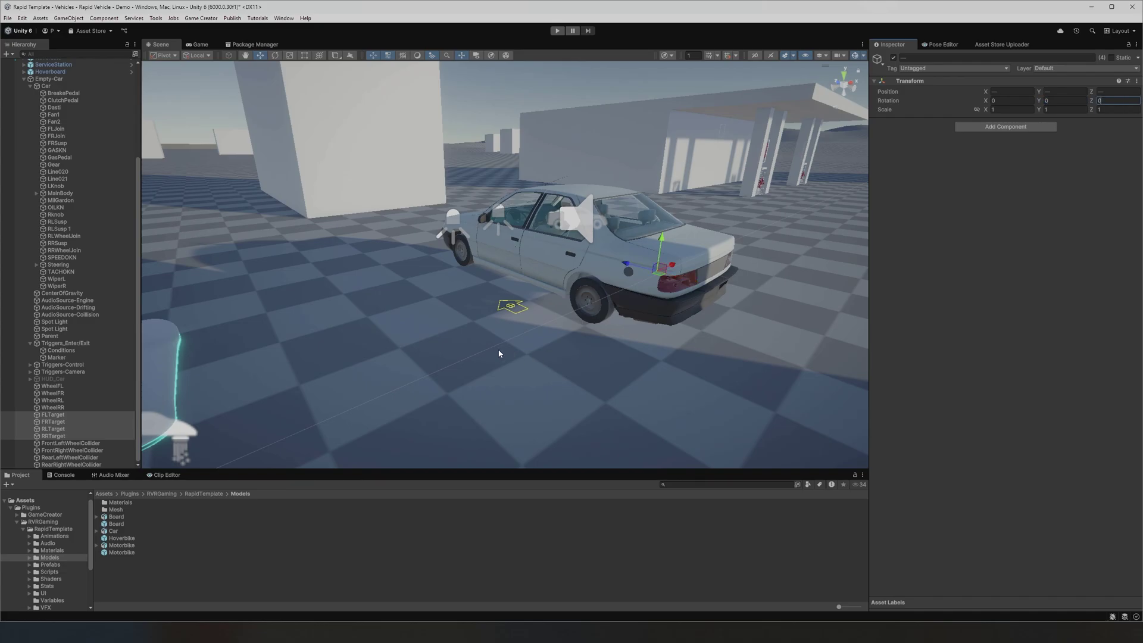
Create an empty child object under FLTarget and another under FRTarget.
left_click(47, 414)
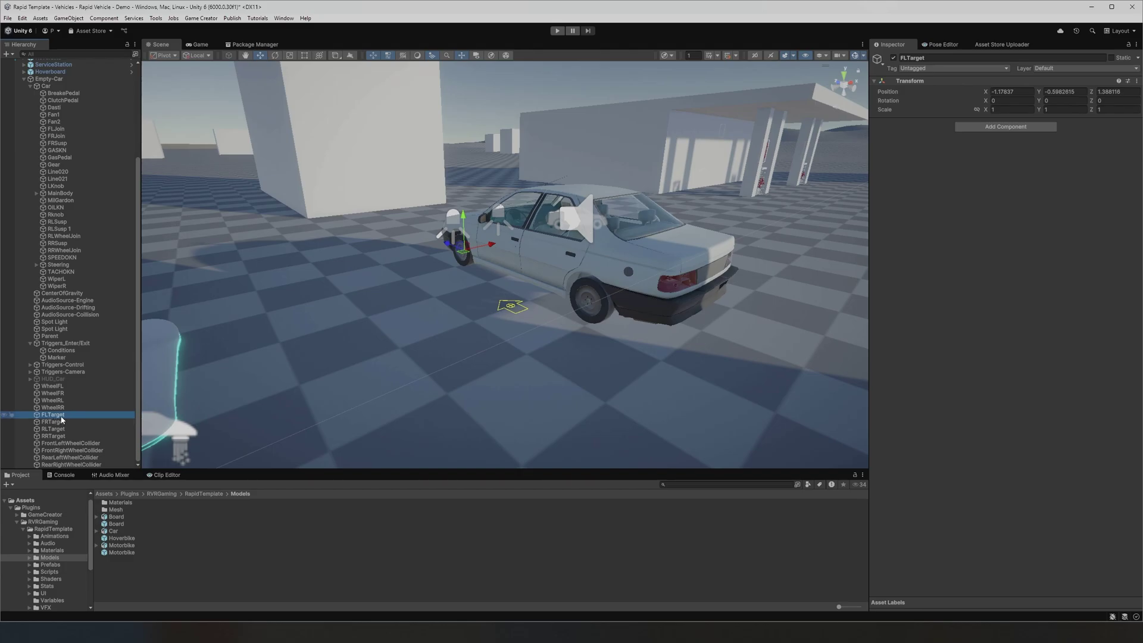
right_click(61, 416)
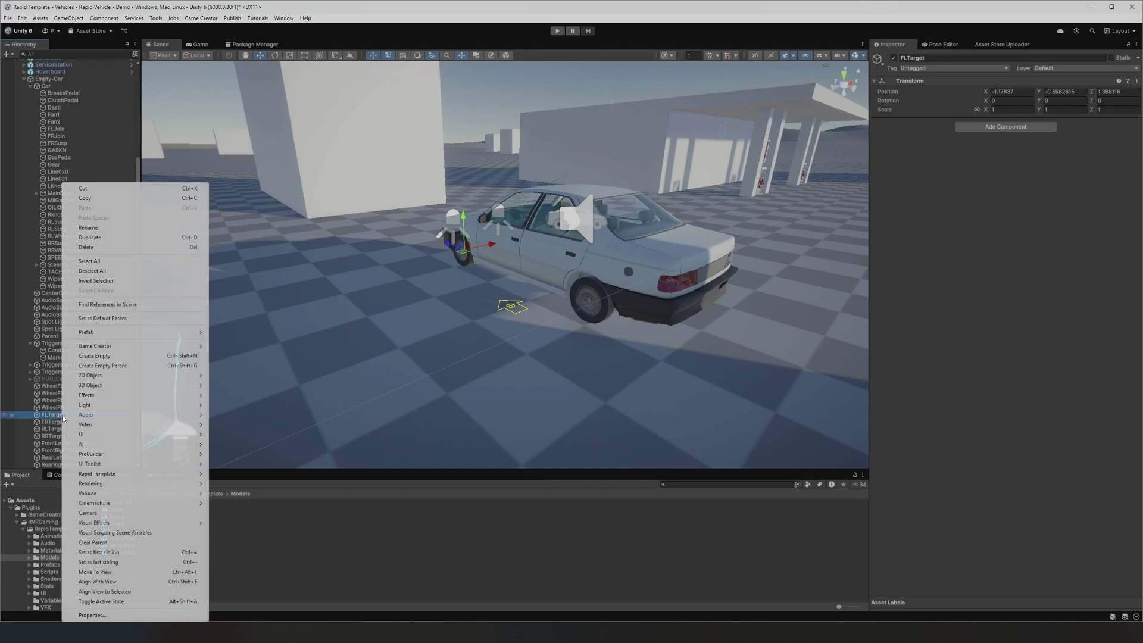
left_click(108, 356)
right_click(107, 360)
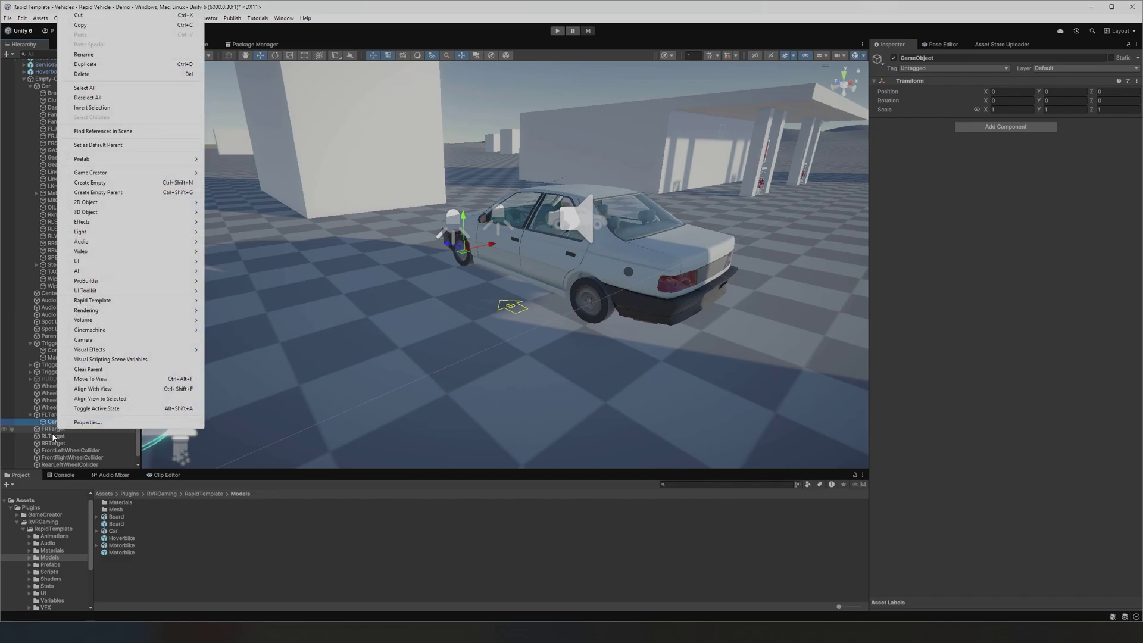
right_click(57, 429)
left_click(89, 356)
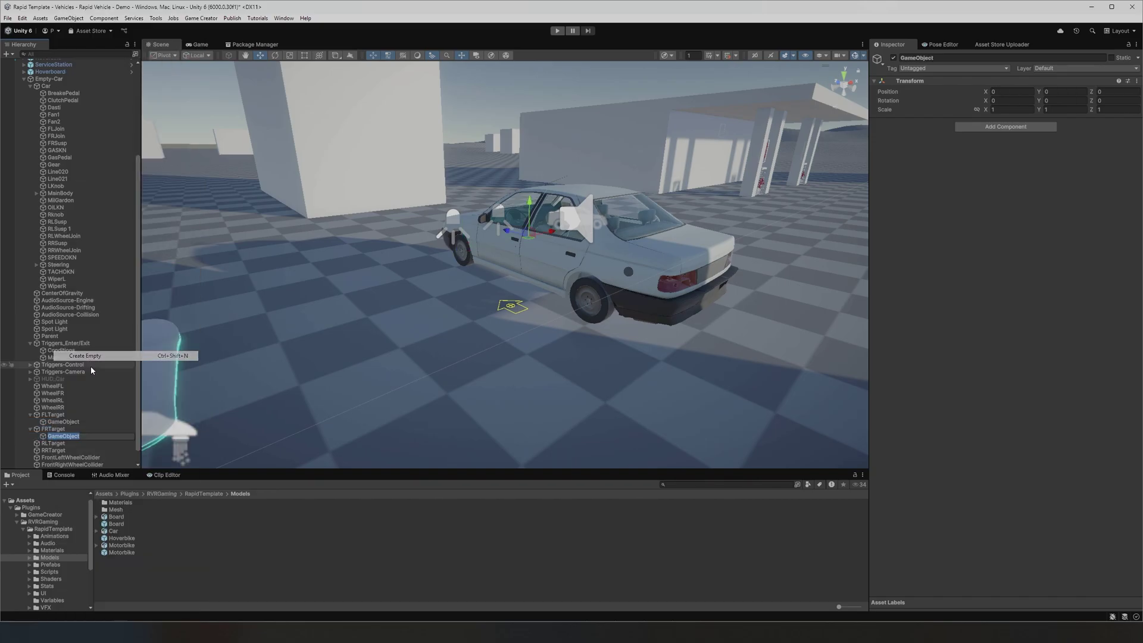
Create an empty child object under RLTarget and another under RRTarget.
left_click(54, 444)
right_click(54, 445)
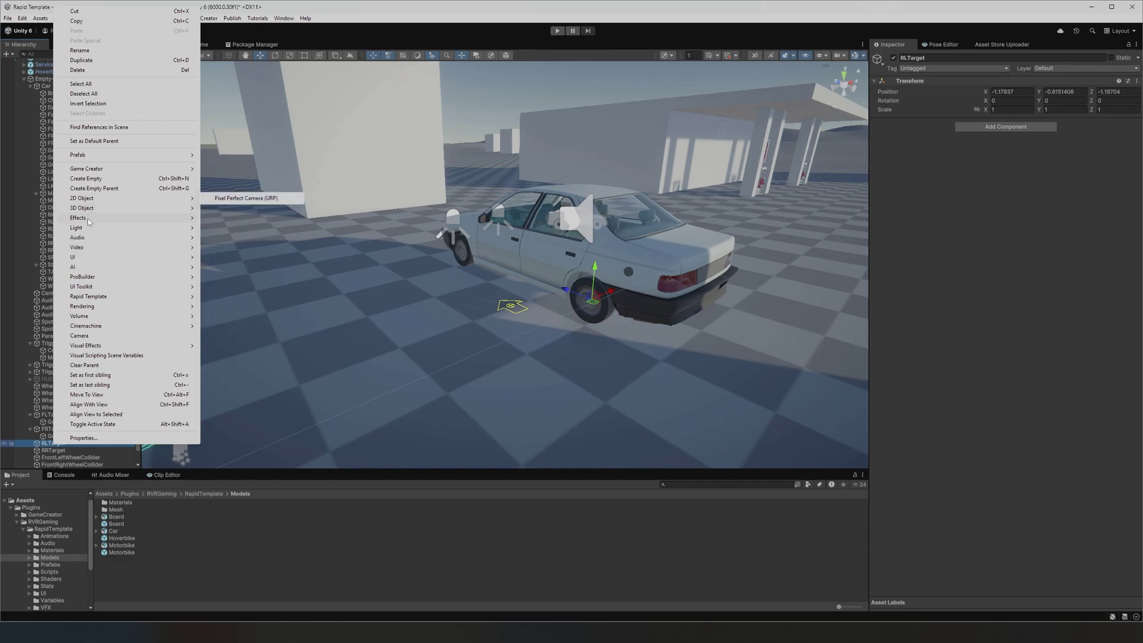
left_click(98, 179)
left_click(53, 458)
right_click(54, 458)
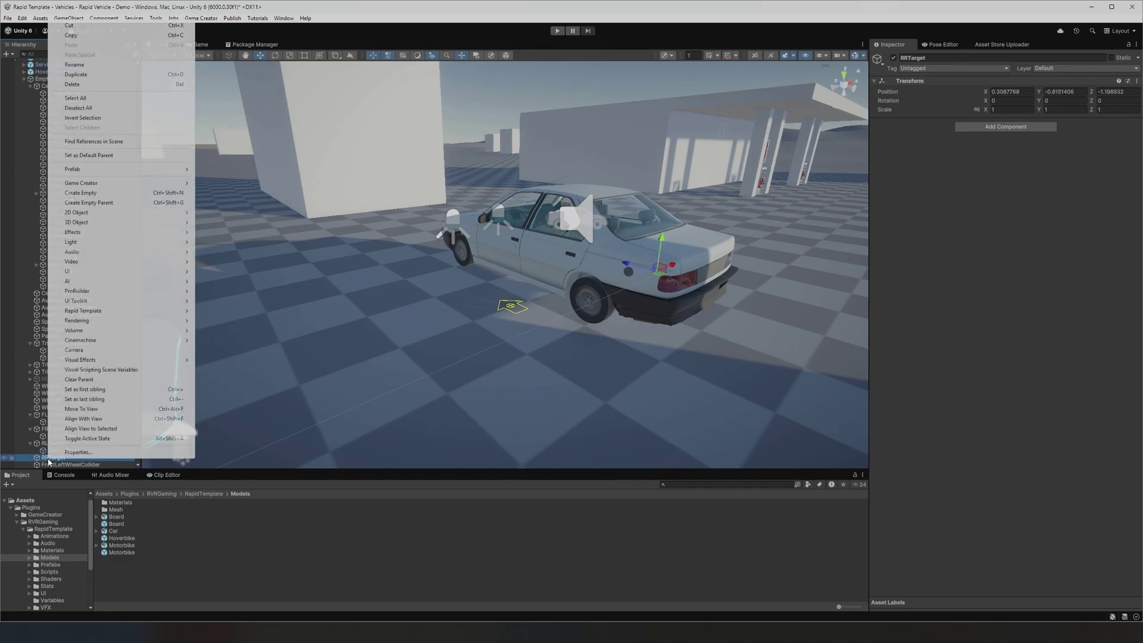
left_click(105, 191)
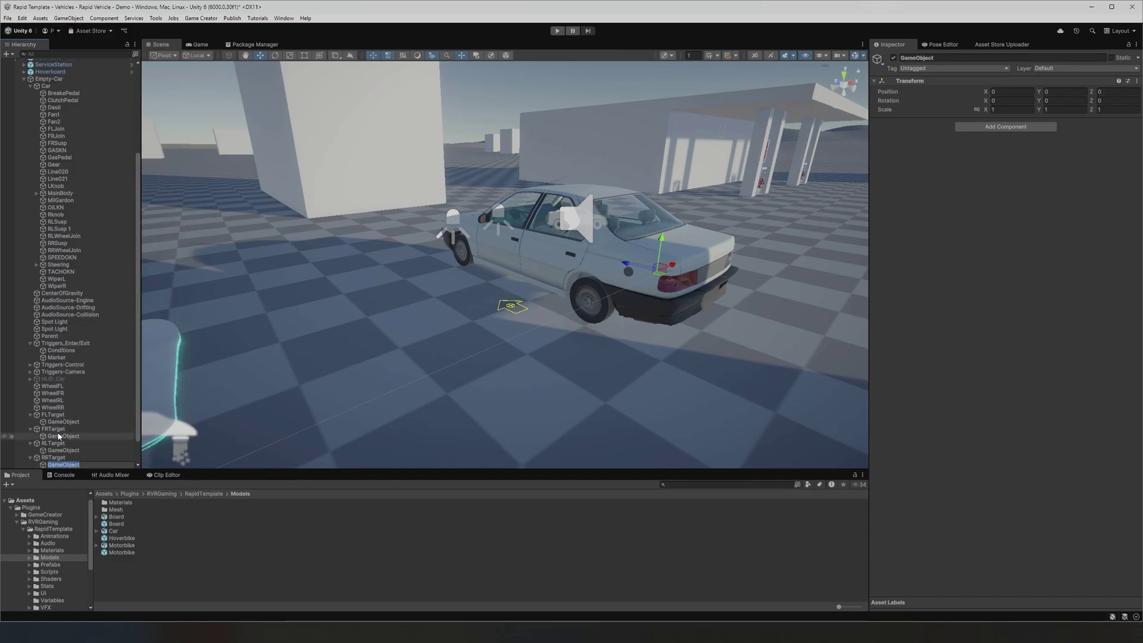
Parent WheelFL, WheelFR, WheelRL and WheelRR to the empty GameObject inside each matching wheel target.
left_click(58, 423)
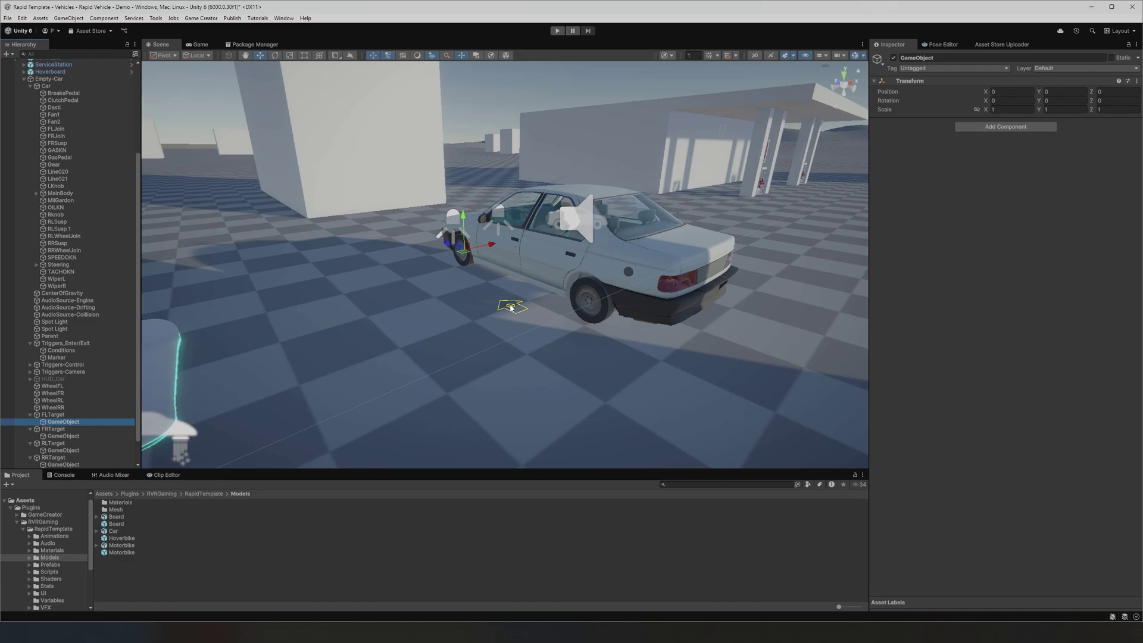
left_click(56, 415)
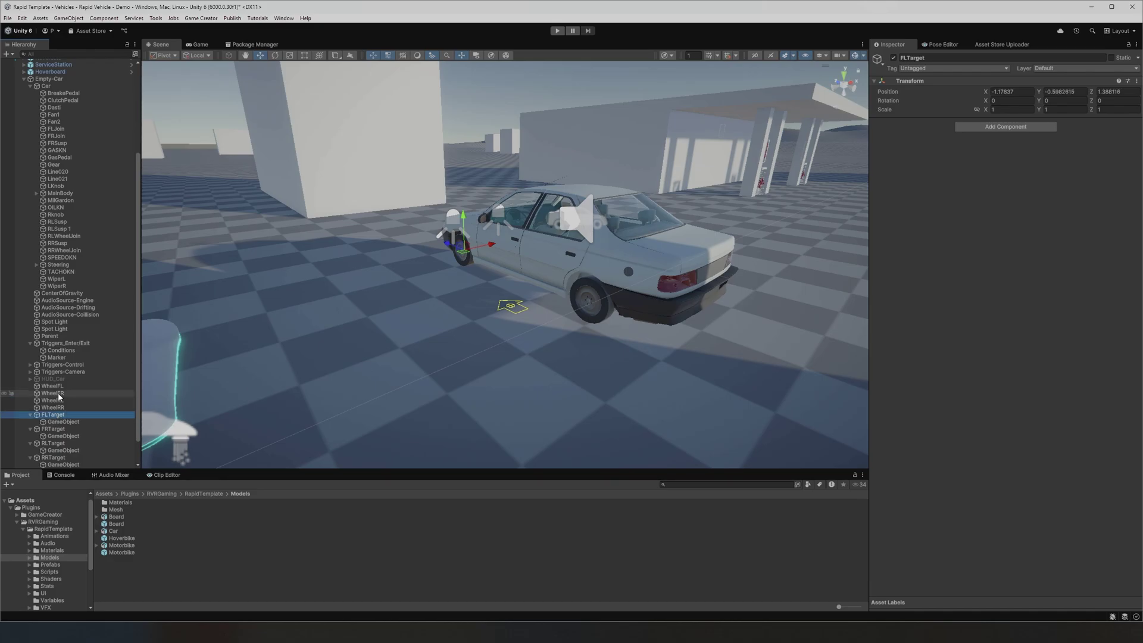
left_click_drag(52, 387, 67, 421)
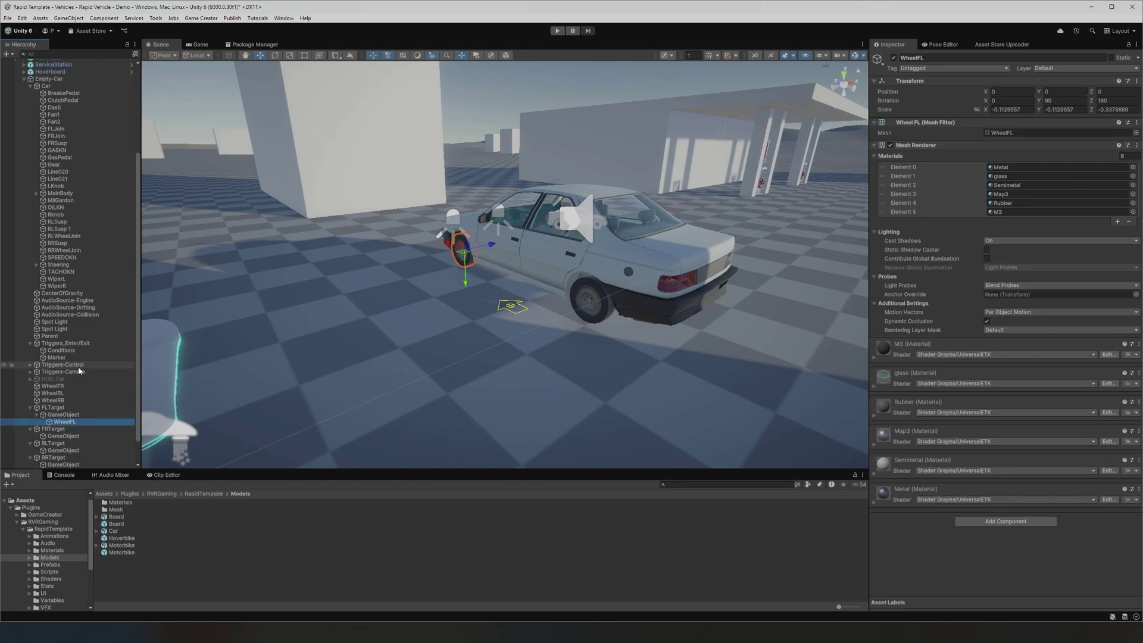
left_click_drag(53, 387, 69, 435)
left_click(59, 387)
left_click_drag(59, 387, 68, 447)
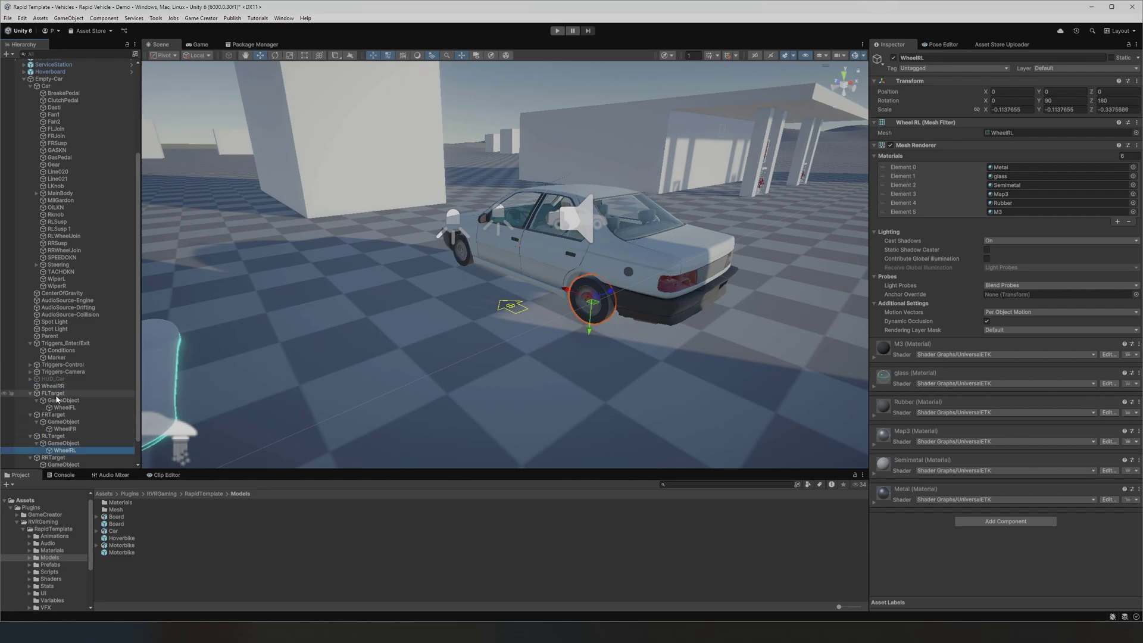
left_click_drag(53, 386, 75, 464)
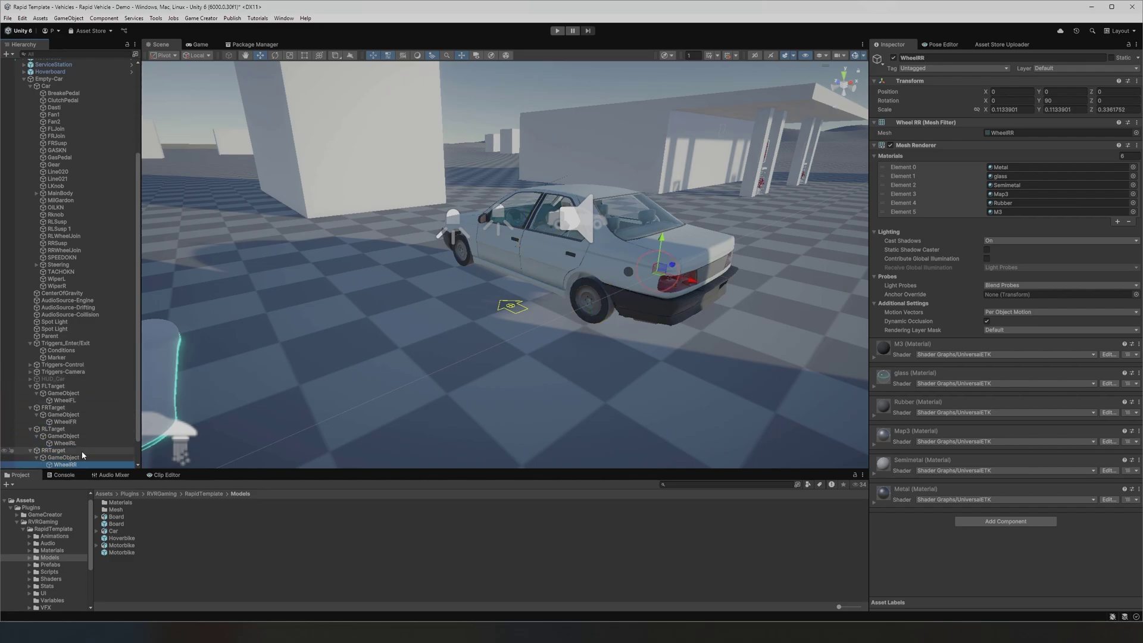
Run the scene, walk the character past the hoverboard to the custom car and get into it.
left_click(556, 31)
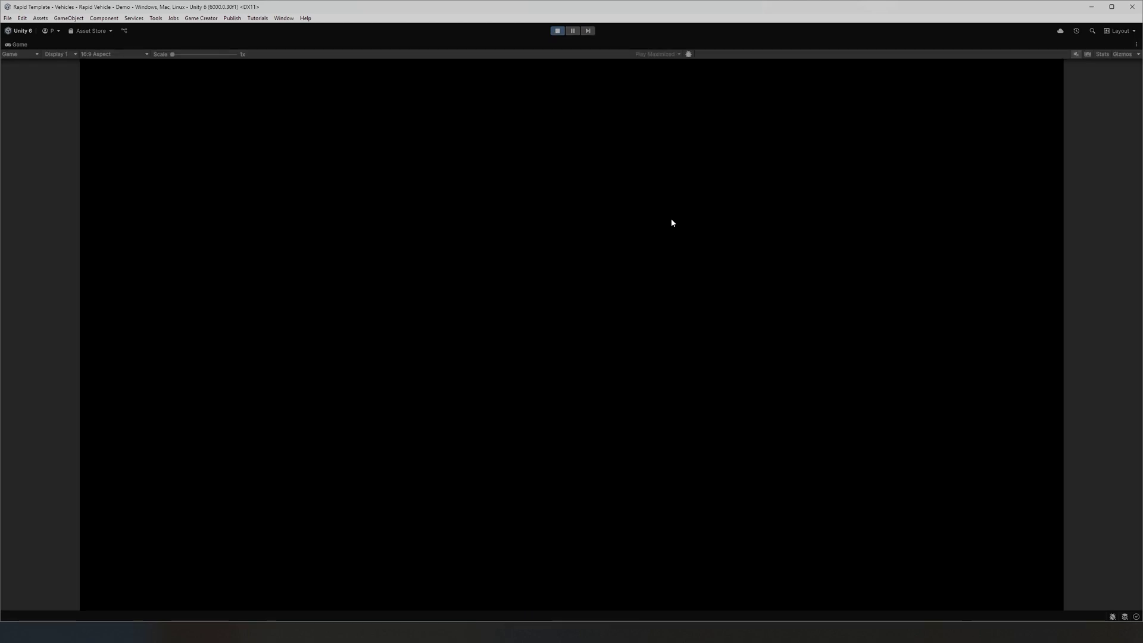
key("w")
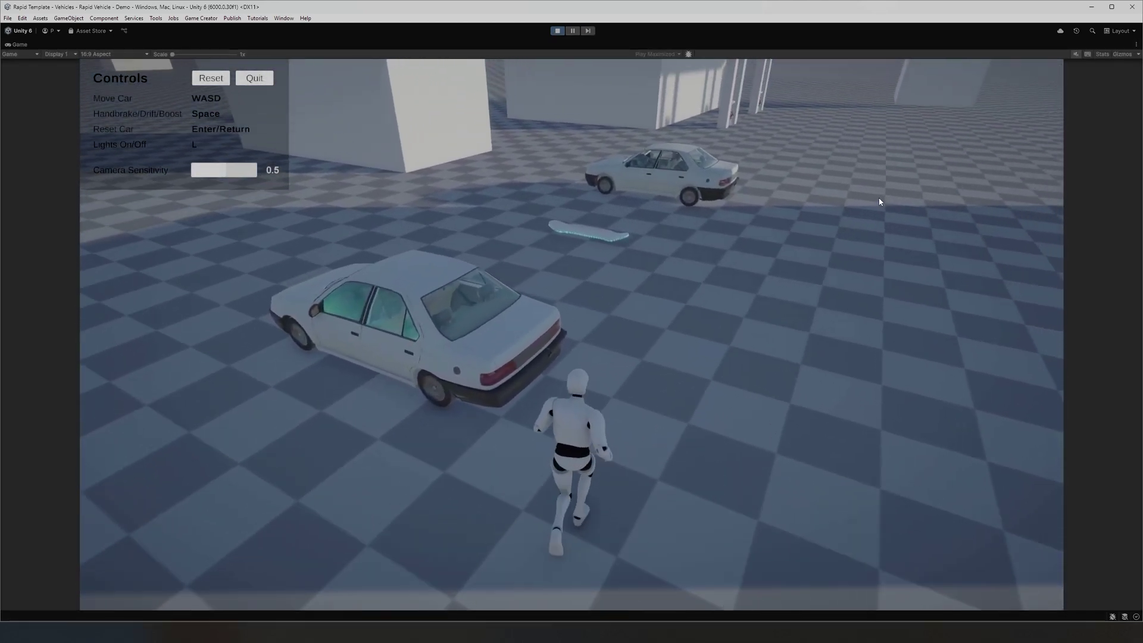
key("w")
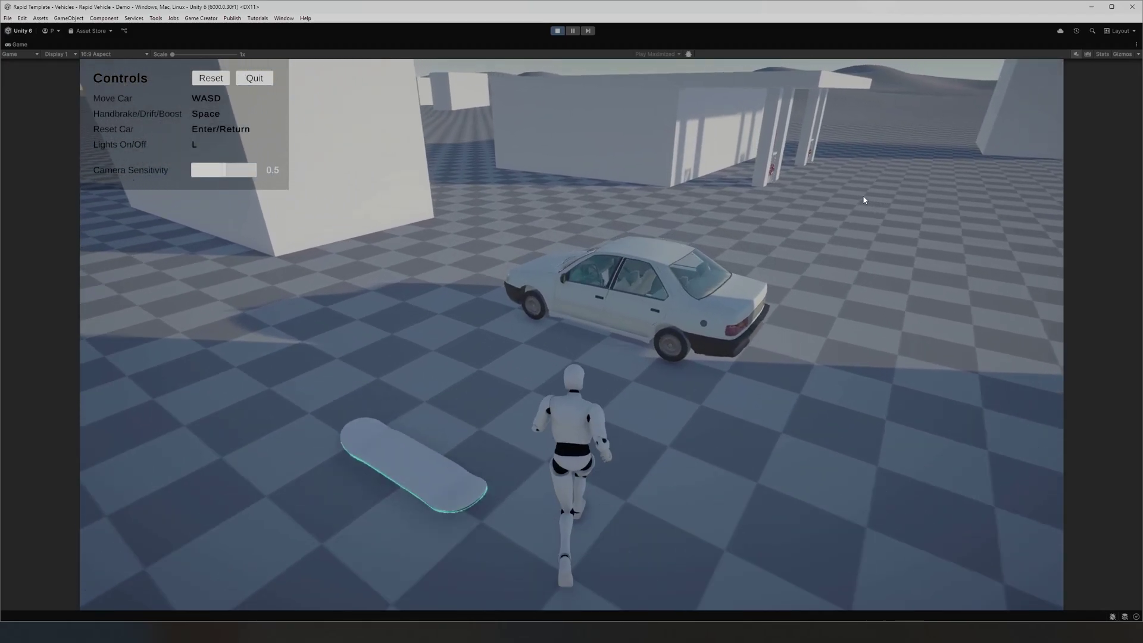
key("e")
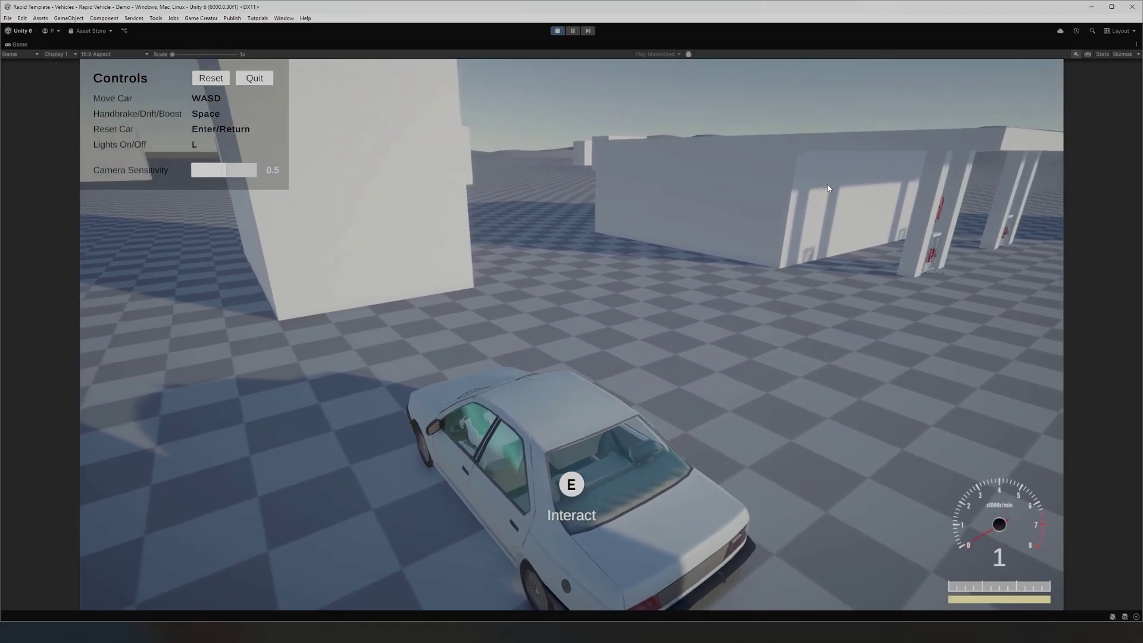
Test-drive the car with the re-parented wheels by accelerating, steering both ways and drifting with the handbrake.
key("w")
key("w")
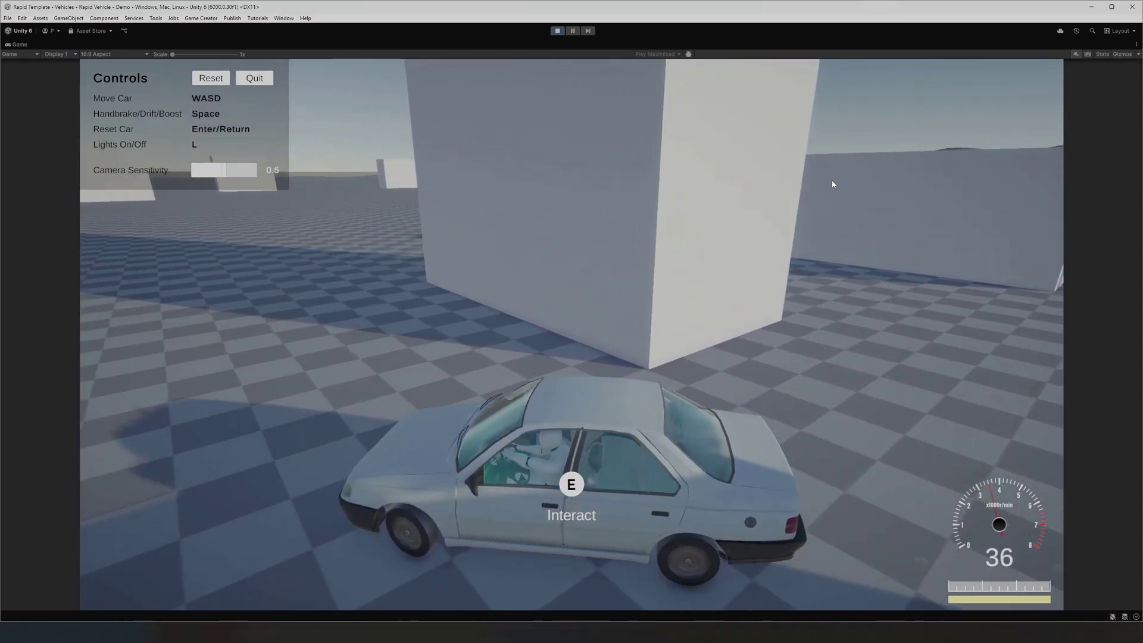
key("w")
key("d")
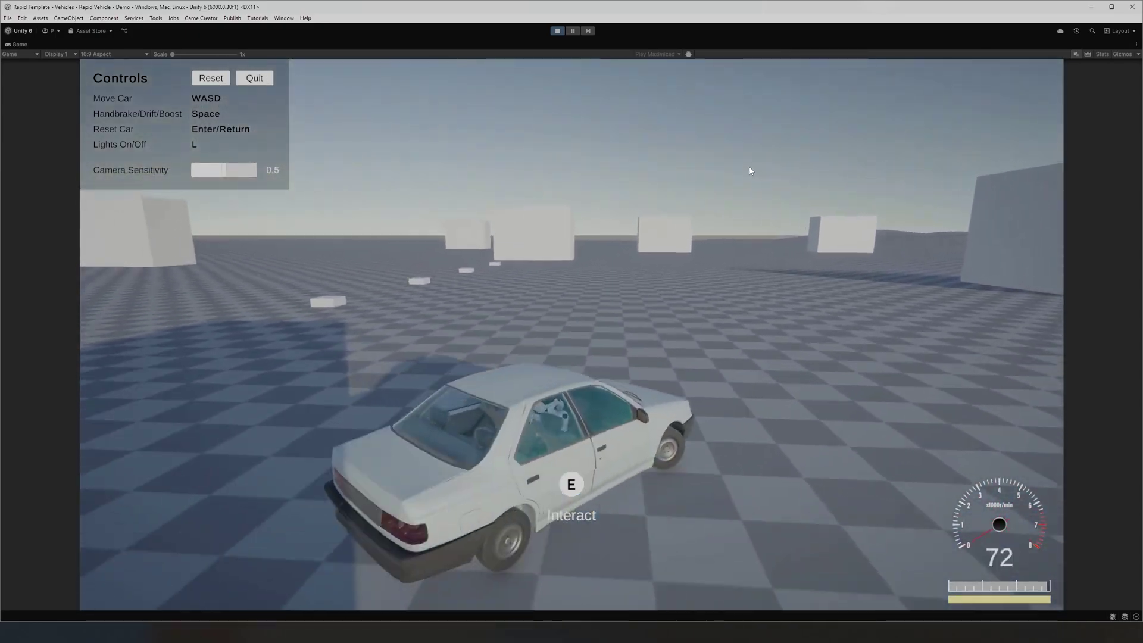
key("a")
key("w")
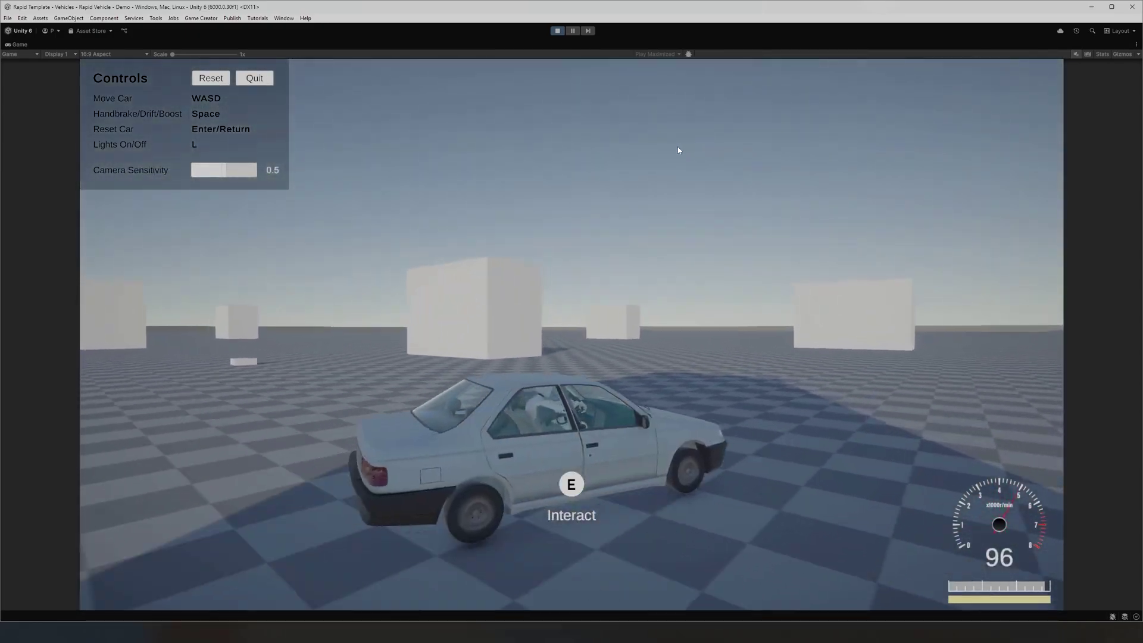
key("w")
key("d")
key("space")
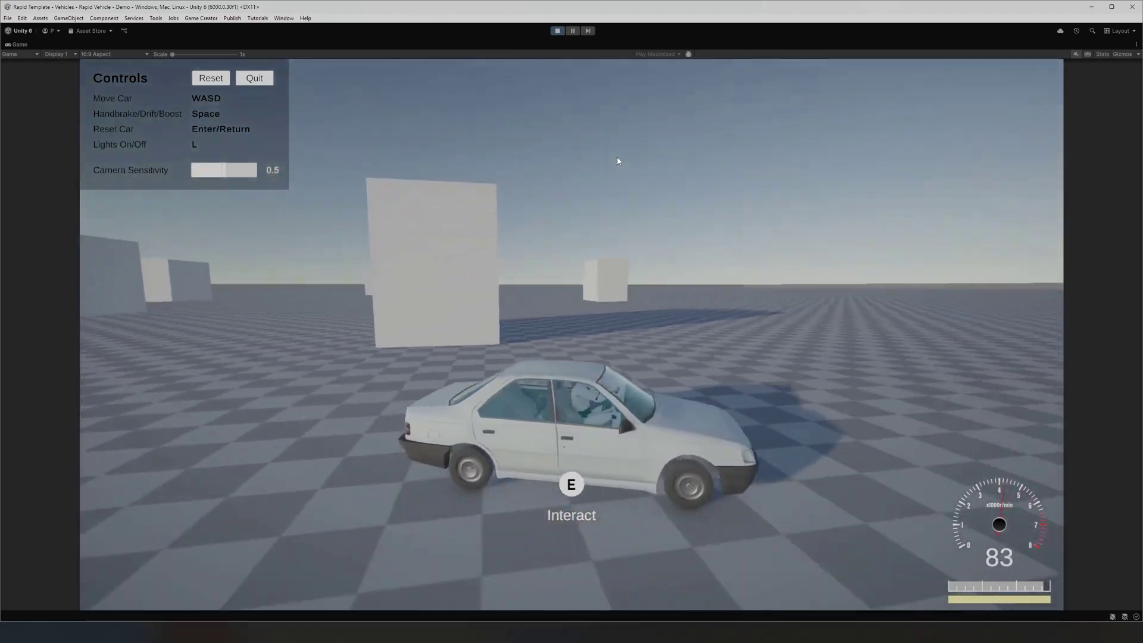
key("space")
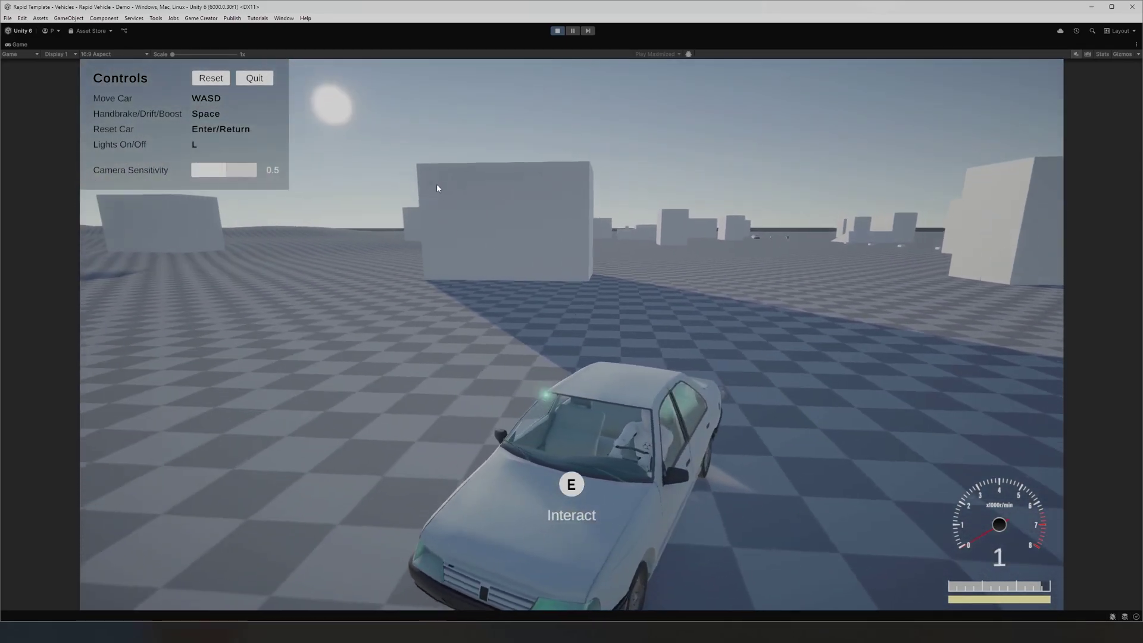
Reverse the custom car and drive it forward to finish the test drive, and stop the running scene.
key("s")
key("w")
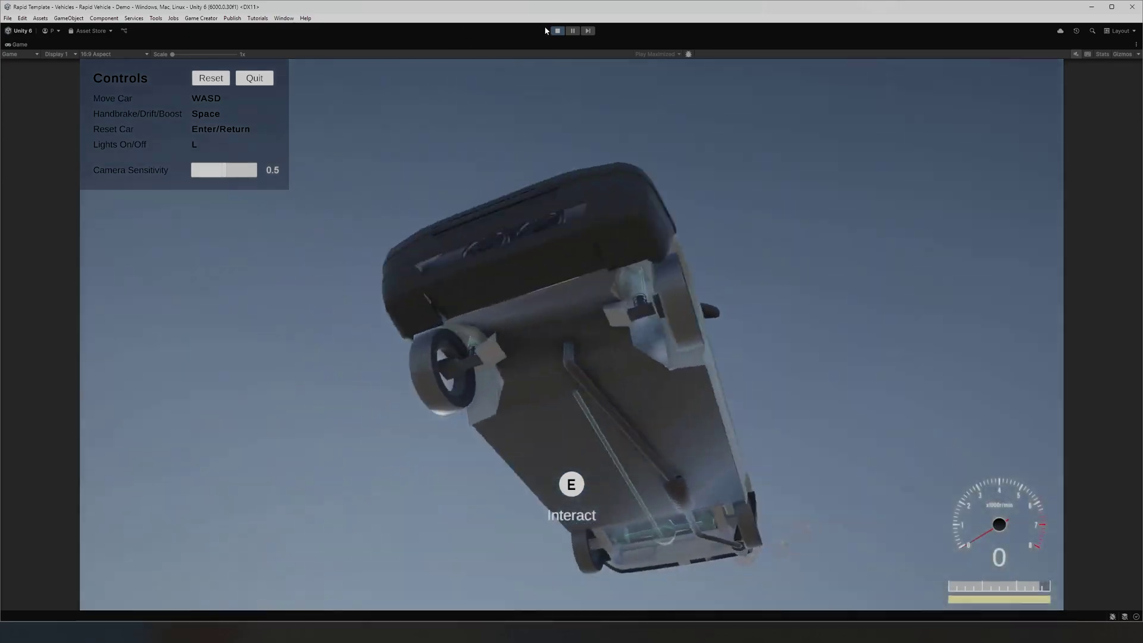
left_click(557, 31)
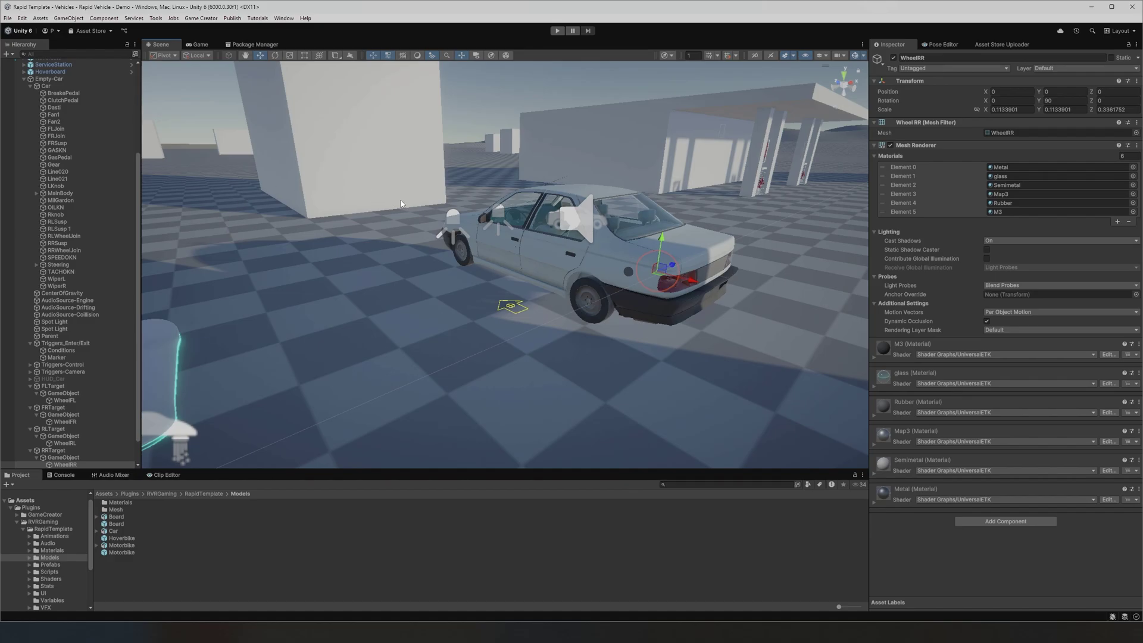
Frame the front-left door, DoorFL, and compare its Center and Pivot handle positions to check where the pivot sits relative to the hinge.
left_click(505, 235)
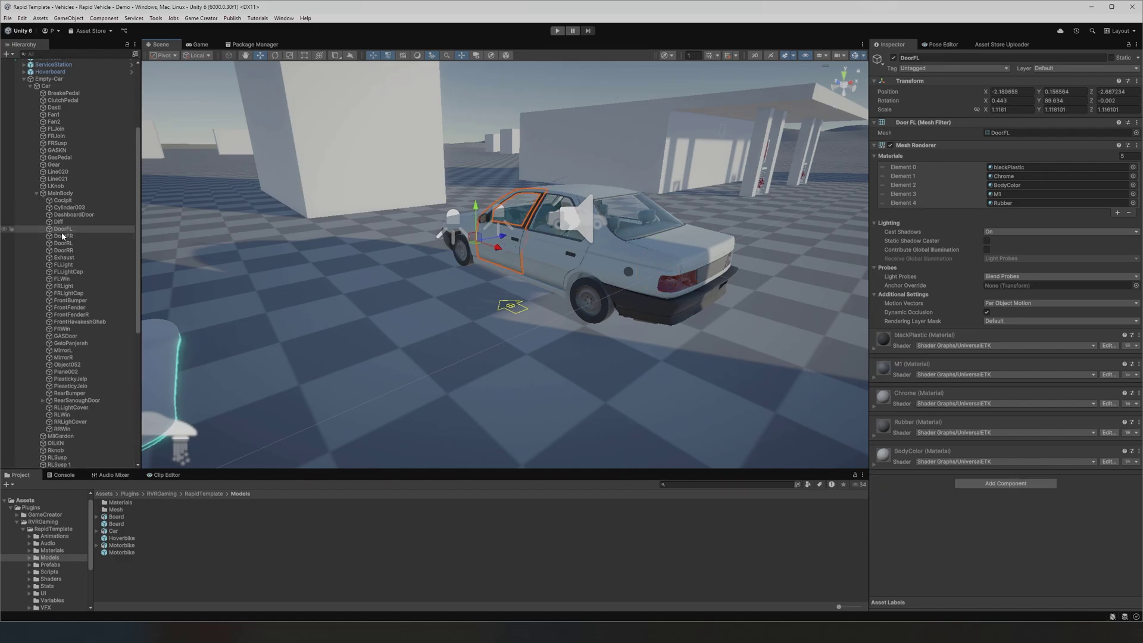
key("f")
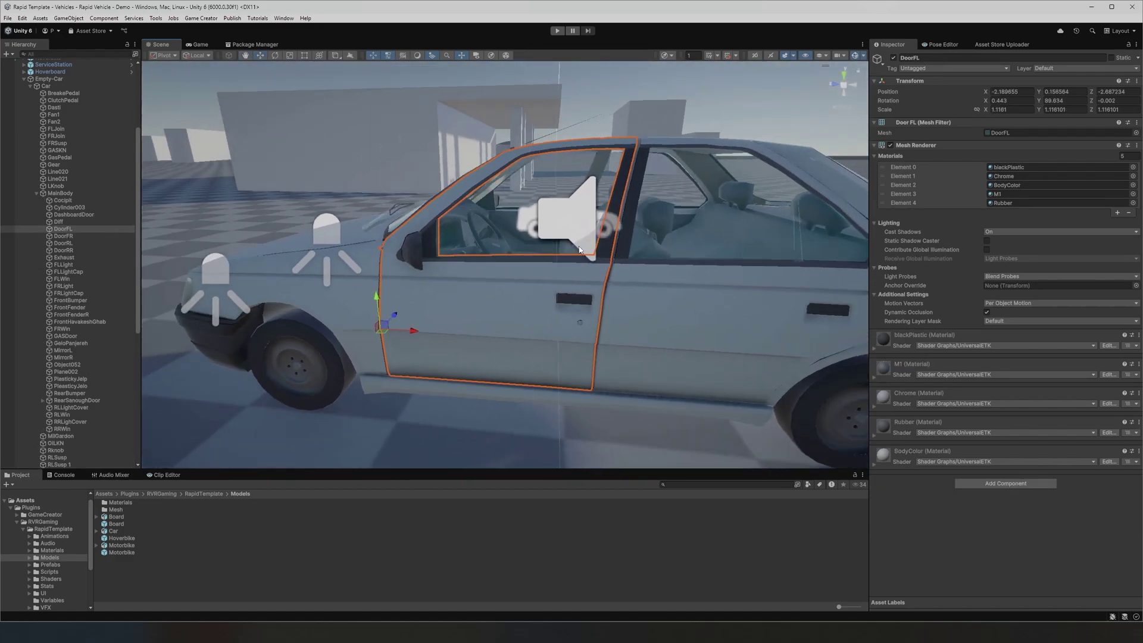
left_click(171, 56)
left_click(173, 71)
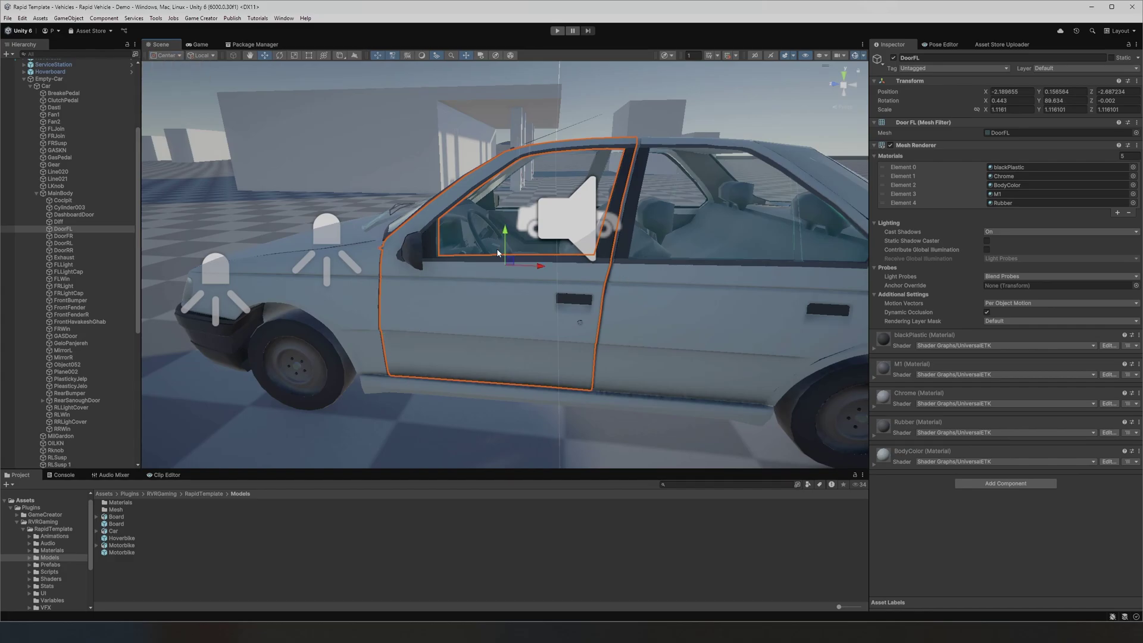
left_click_drag(517, 300, 566, 251, "alt")
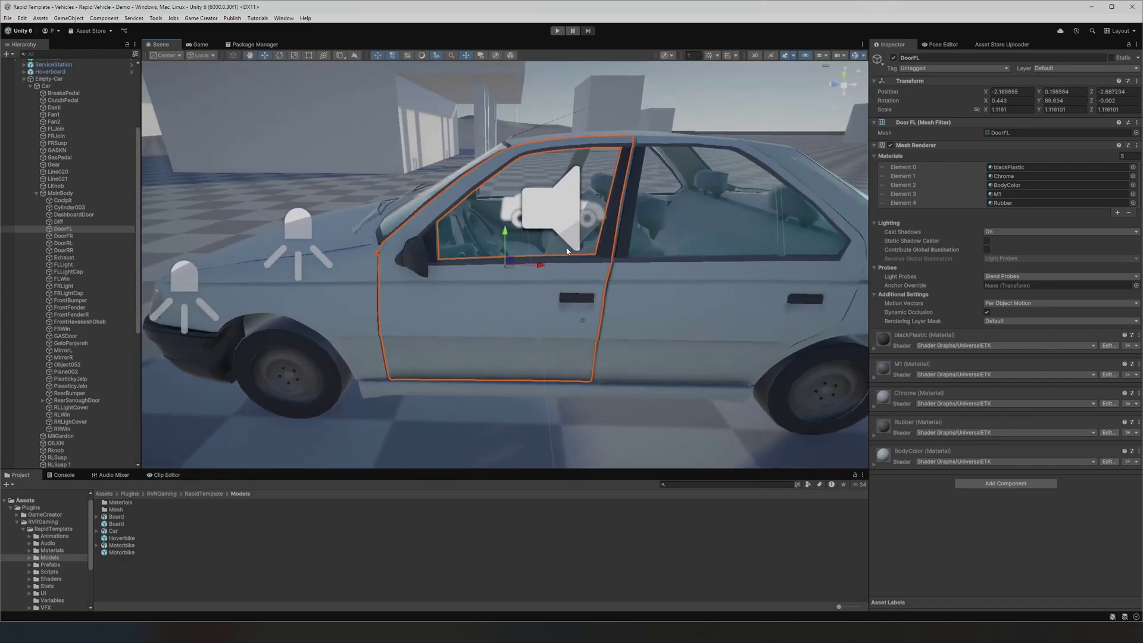
left_click(167, 55)
left_click(171, 77)
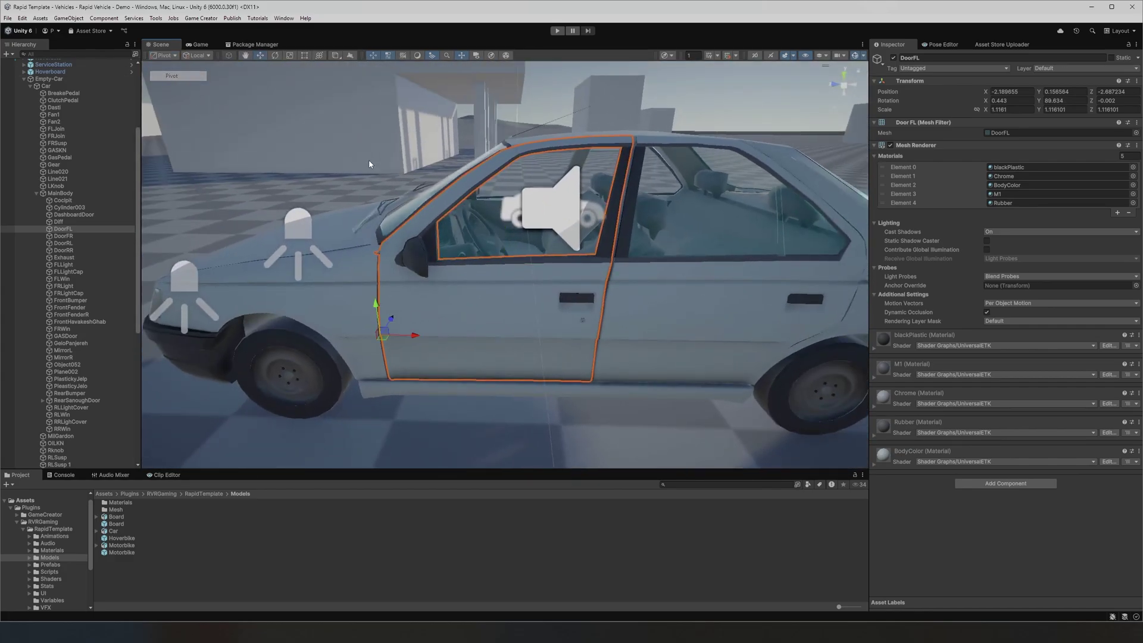
left_click_drag(398, 320, 531, 301, "alt")
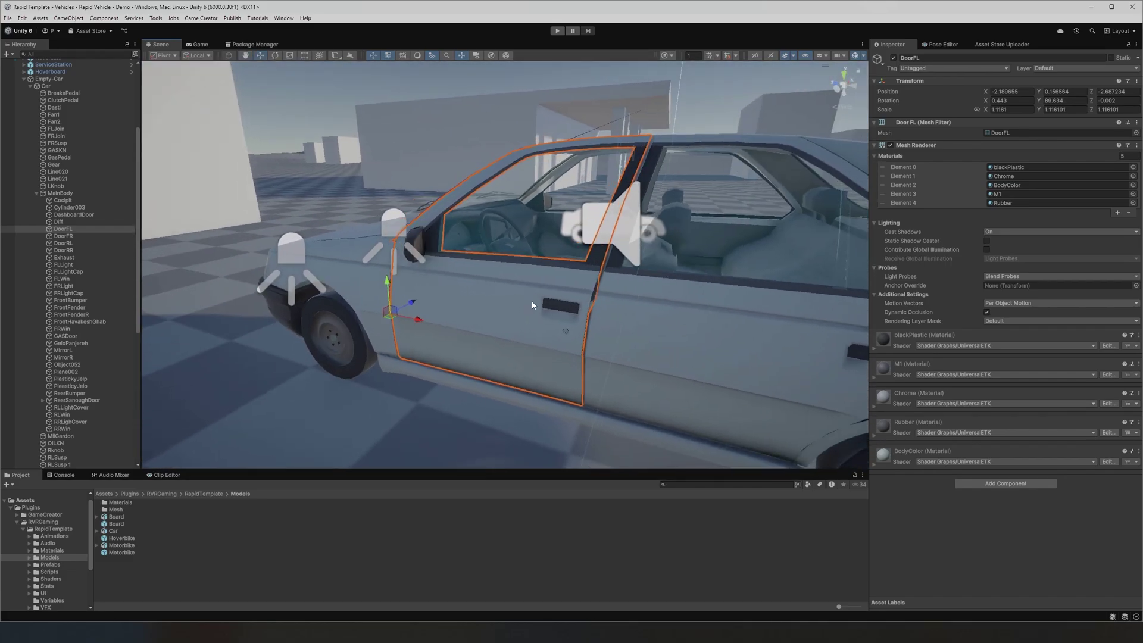
Duplicate DoorFL under MainBody and deactivate the original door.
left_click(70, 229)
key("ctrl+d")
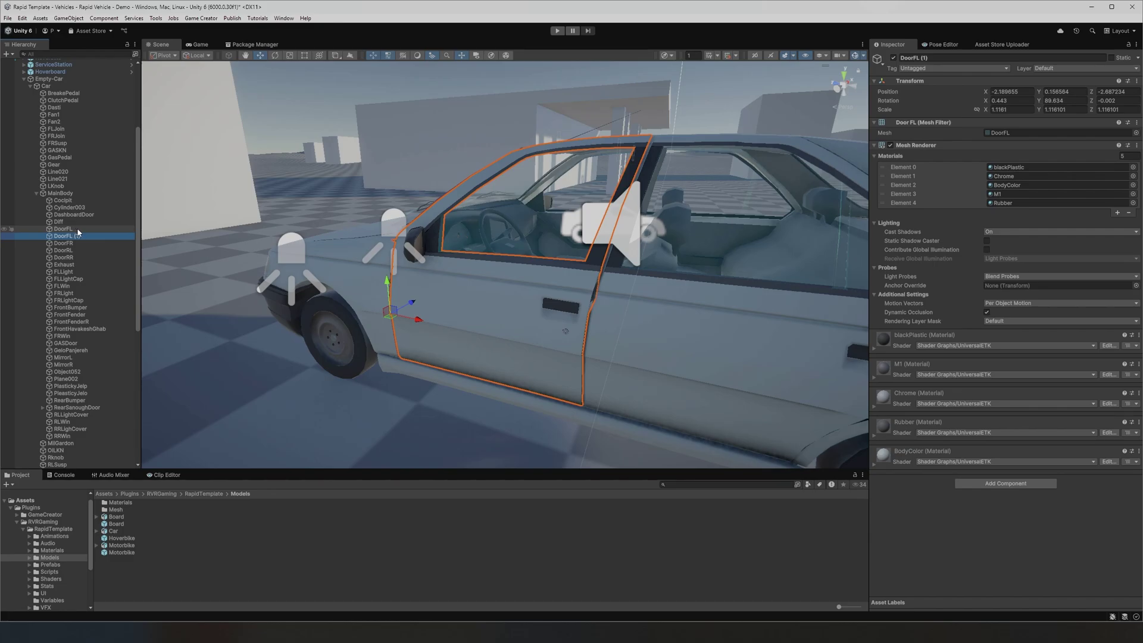
left_click(892, 58)
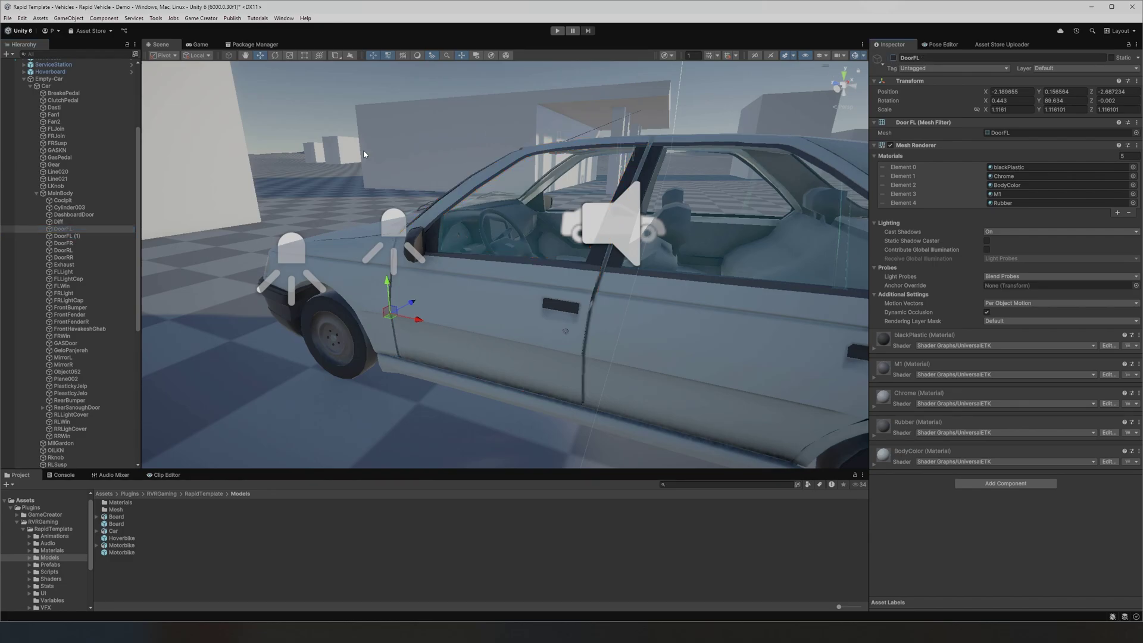
Create an empty parent for DoorFL (1) and move the door back out so the empty can be positioned separately.
left_click(79, 234)
right_click(77, 238)
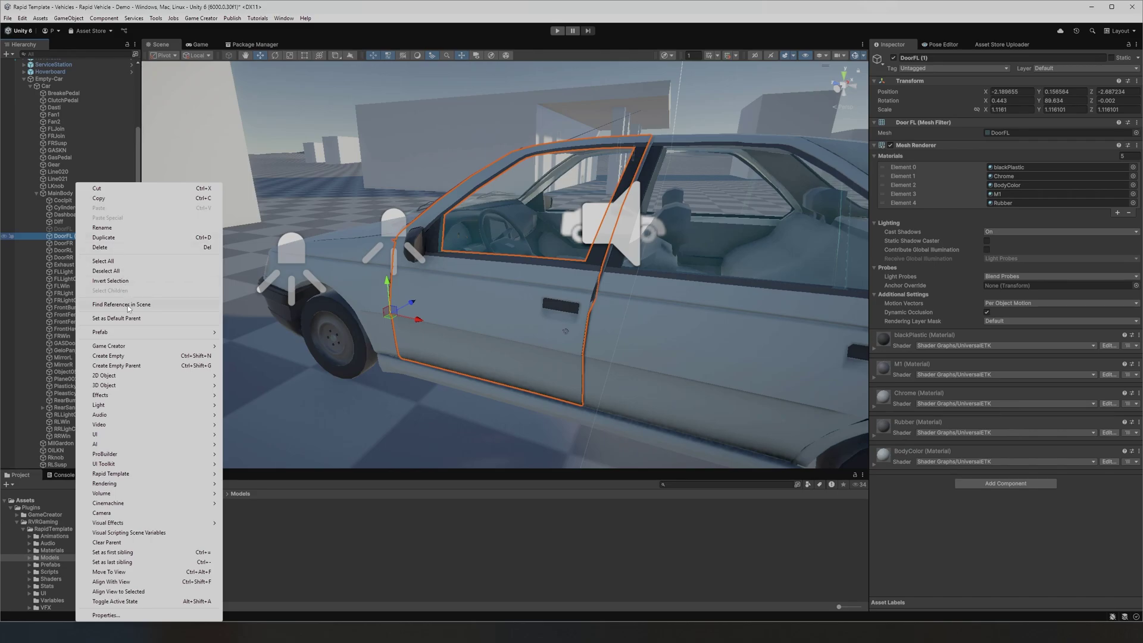
left_click(132, 365)
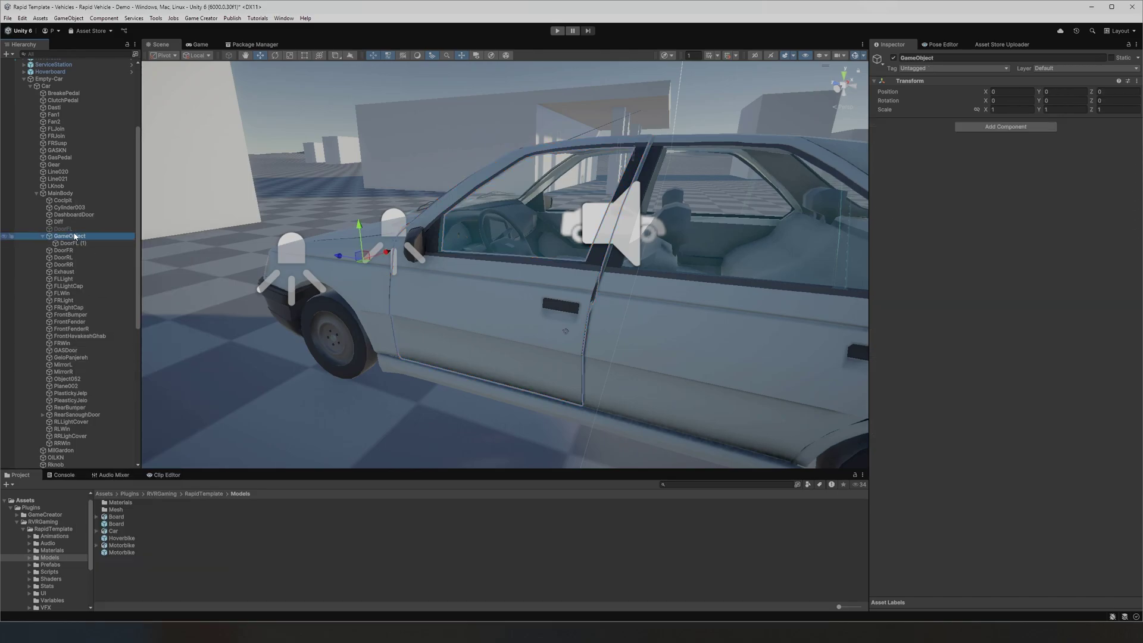
left_click_drag(70, 244, 73, 234)
left_click(69, 244)
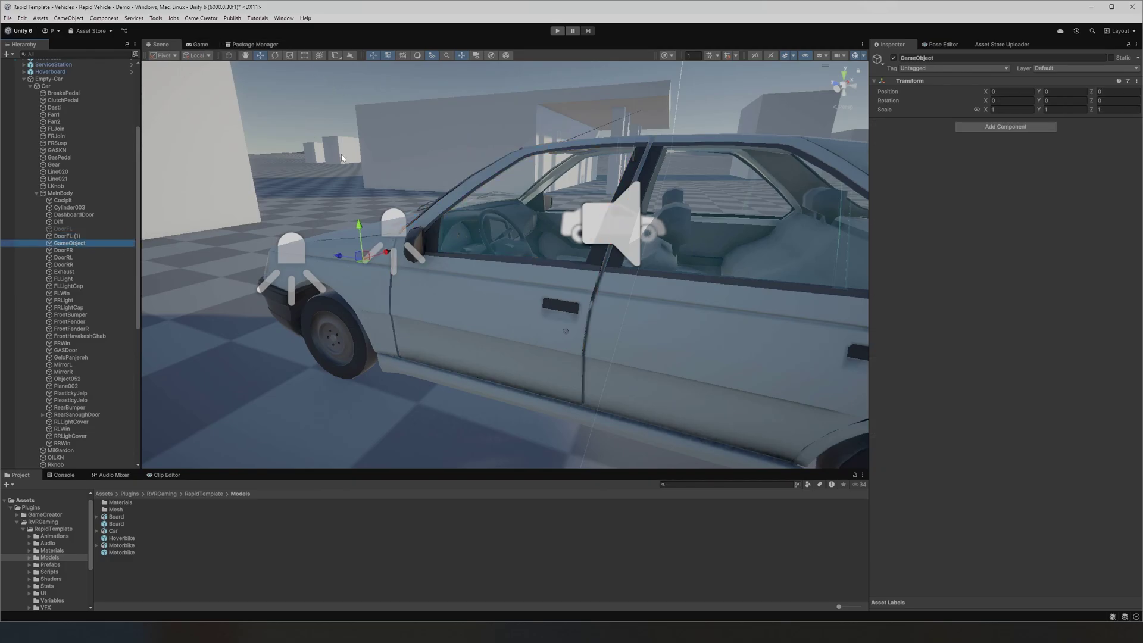
Move the empty GameObject to the front edge of the front-left door, at about X -2.08, Z -2.60.
left_click_drag(341, 154, 497, 248, "alt")
scroll(429, 265, "down", 3)
middle_click_drag(261, 293, 345, 327)
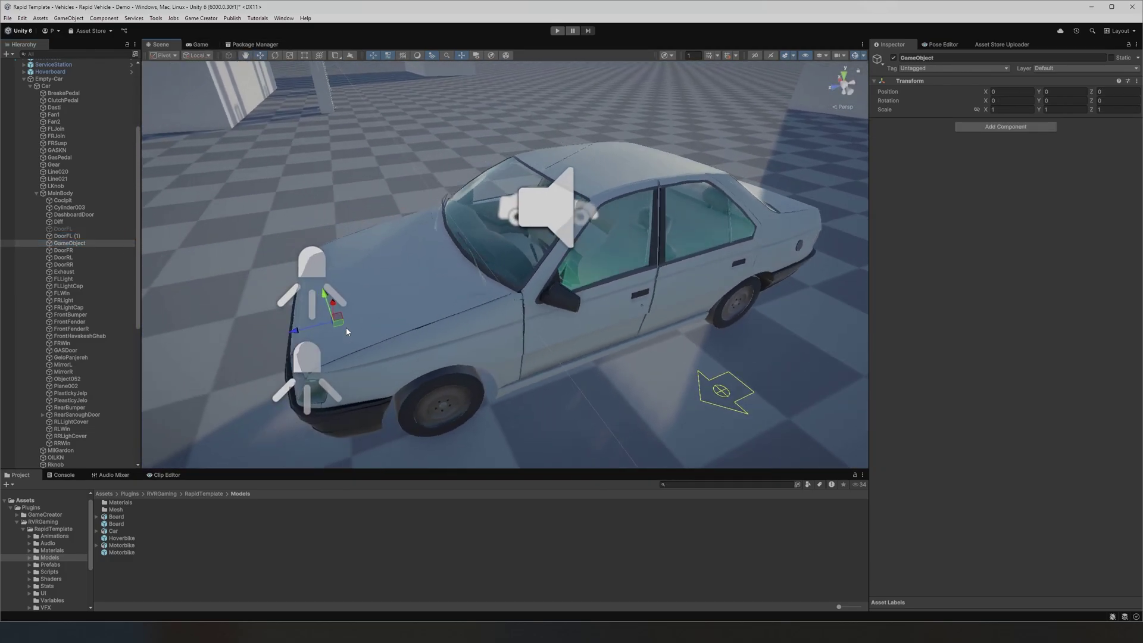
left_click_drag(300, 331, 468, 300)
left_click_drag(612, 338, 431, 292, "alt")
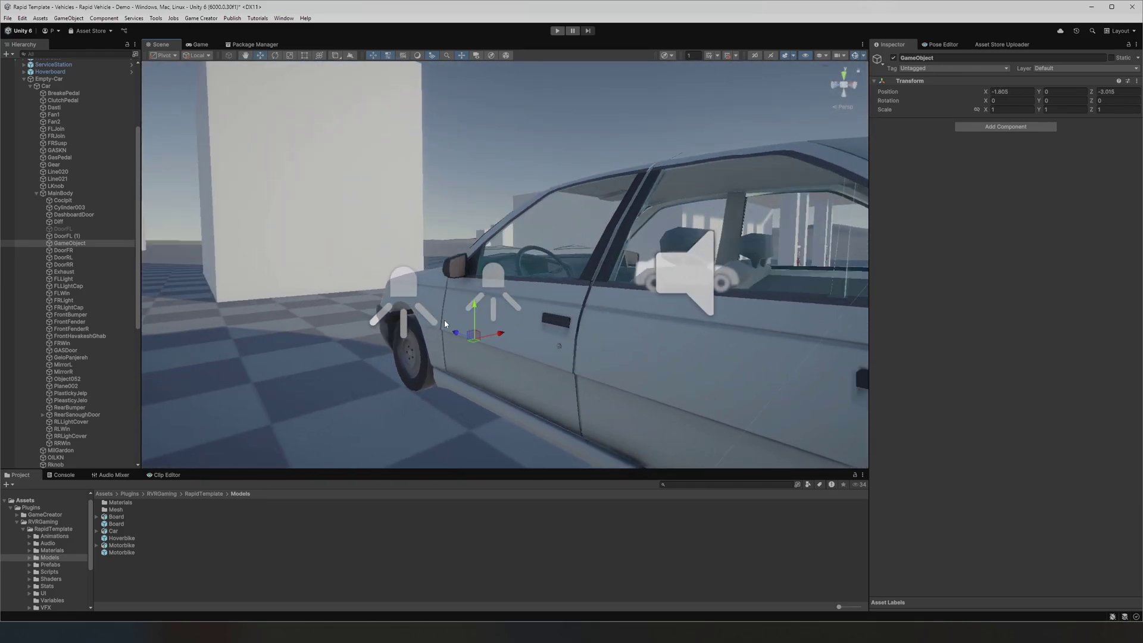
left_click_drag(456, 331, 446, 328)
left_click_drag(471, 323, 444, 452, "alt")
left_click_drag(444, 284, 615, 313, "alt")
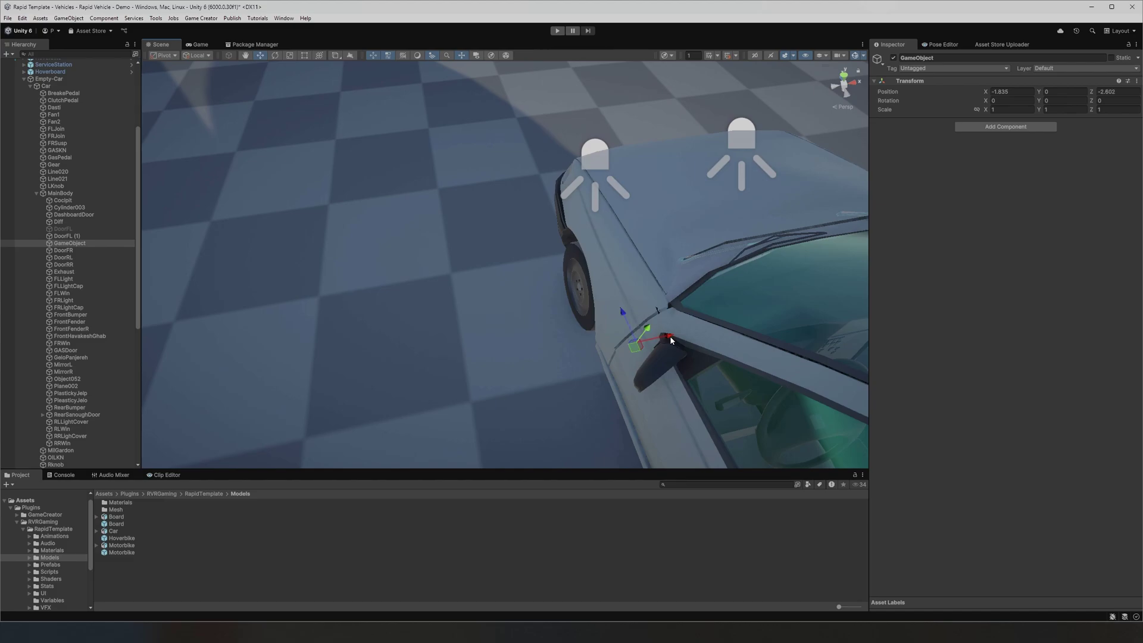
left_click_drag(671, 340, 655, 347)
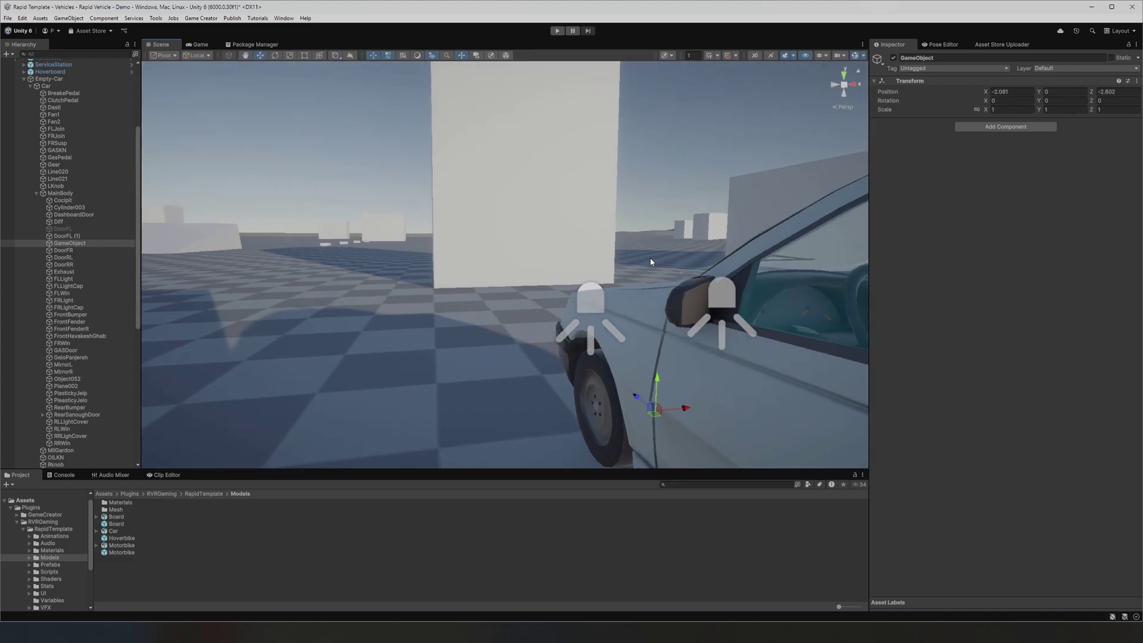
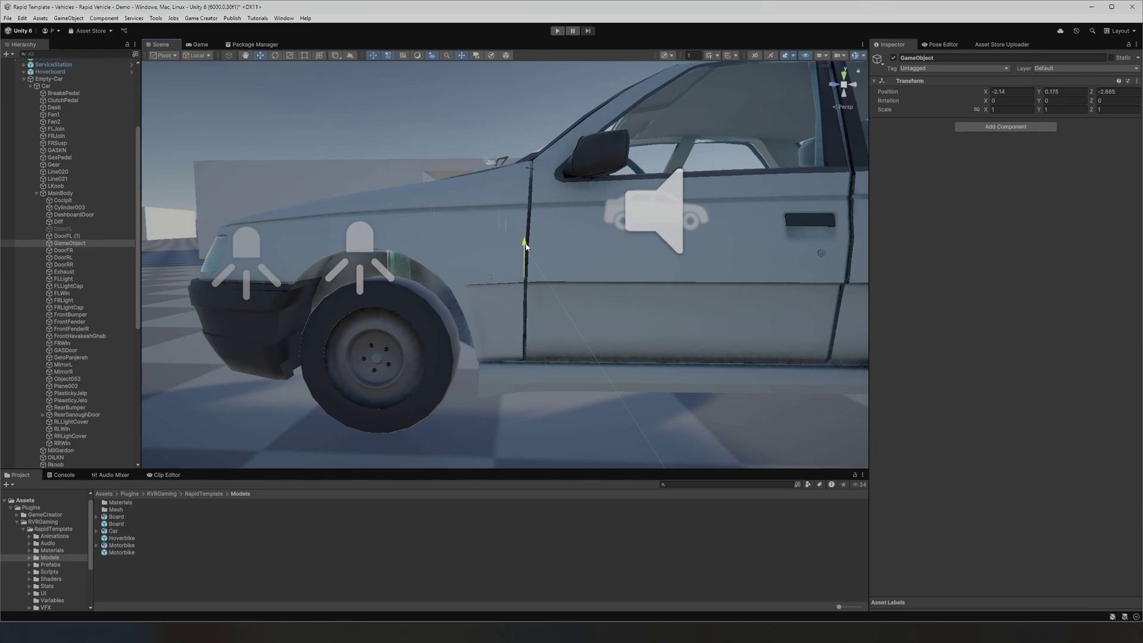
Fine-tune the empty GameObject onto the door's hinge line at about X -2.16, Y 0.17, Z -2.67.
left_click_drag(525, 246, 532, 251)
left_click_drag(588, 269, 408, 331, "alt")
left_click_drag(492, 285, 492, 285)
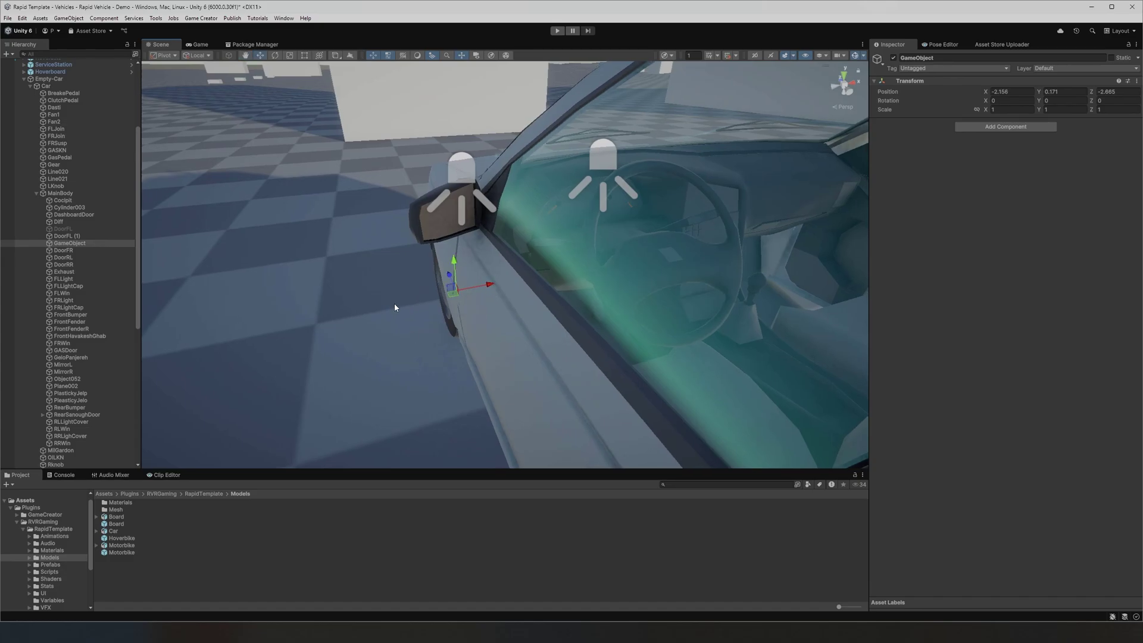
left_click_drag(394, 304, 563, 254, "alt")
scroll(595, 265, "down", 3)
middle_click_drag(630, 278, 518, 273)
left_click_drag(518, 274, 500, 265, "alt")
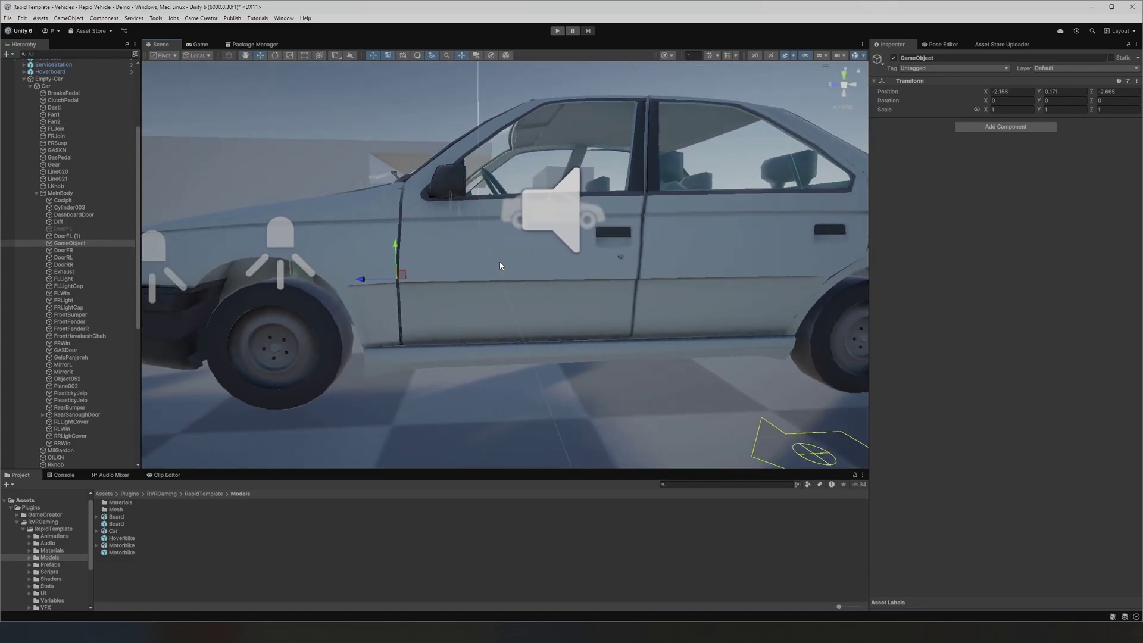
Parent DoorFL (1) to the positioned empty GameObject and rename that parent DoorHinge.
left_click_drag(76, 245, 78, 243)
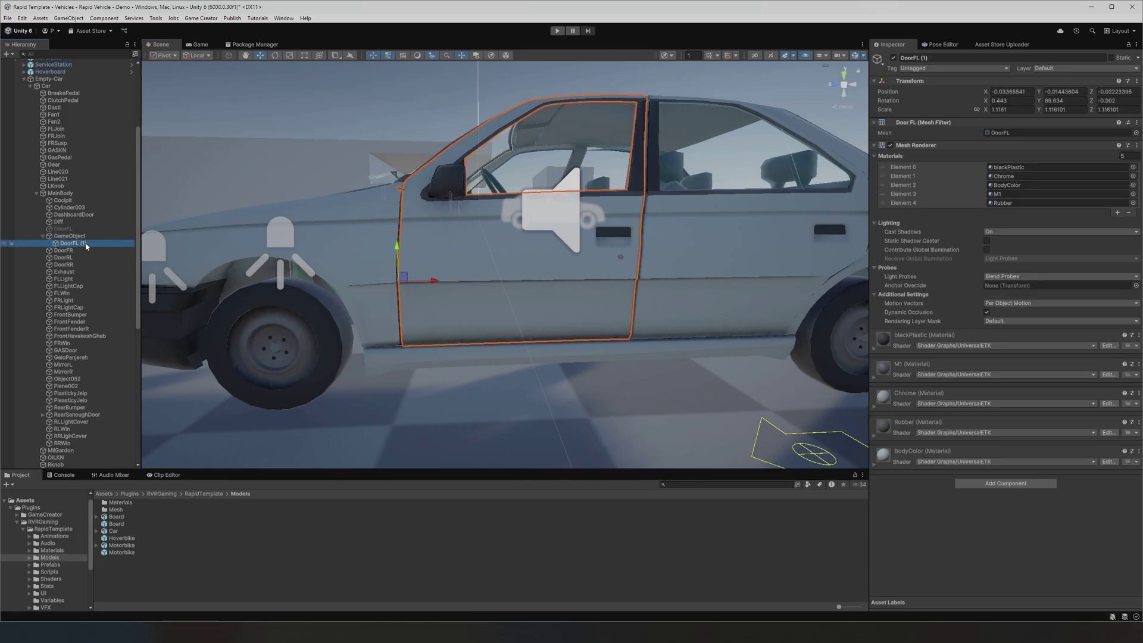
left_click(79, 237)
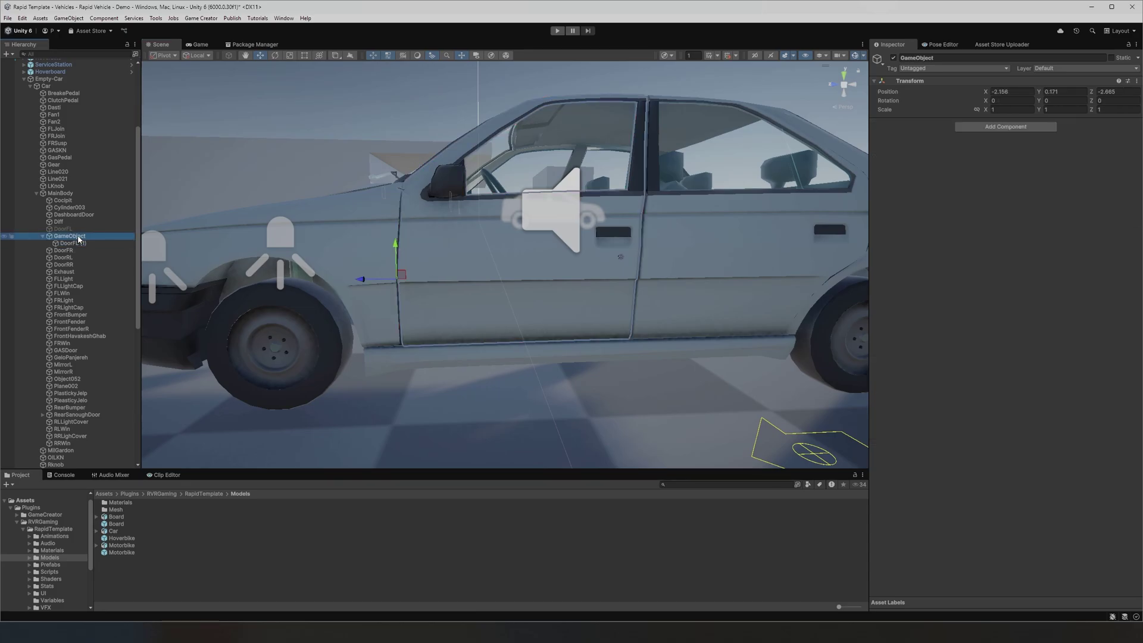
left_click(960, 57)
type("DoorHinge")
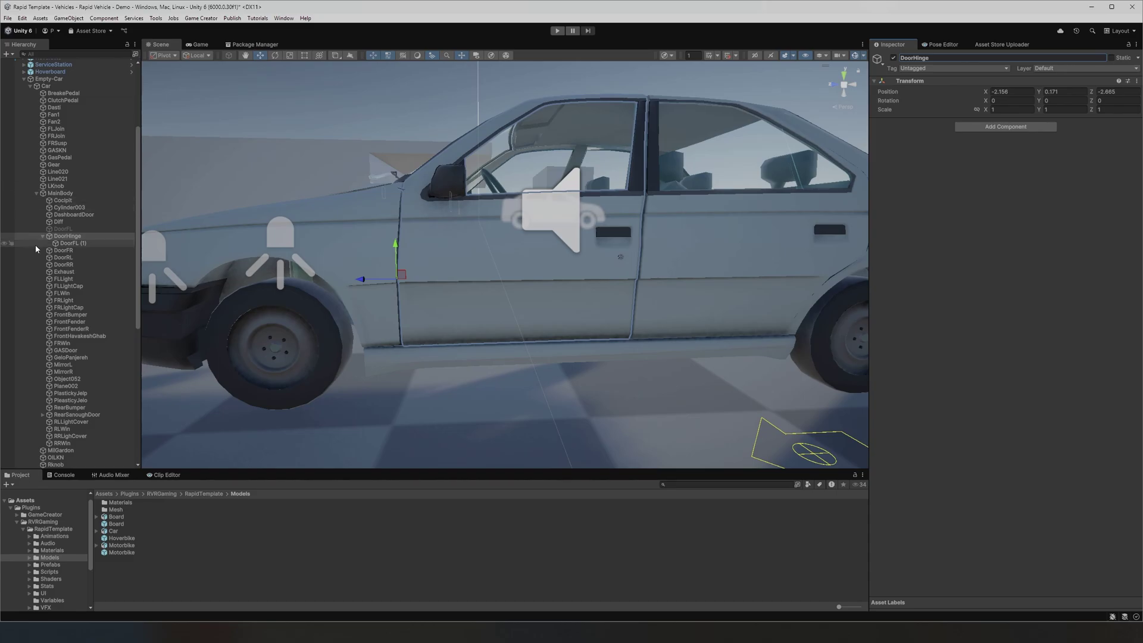
Assign DoorHinge as the Door Transform in the CarEntry component of Empty-Car.
left_click(52, 79)
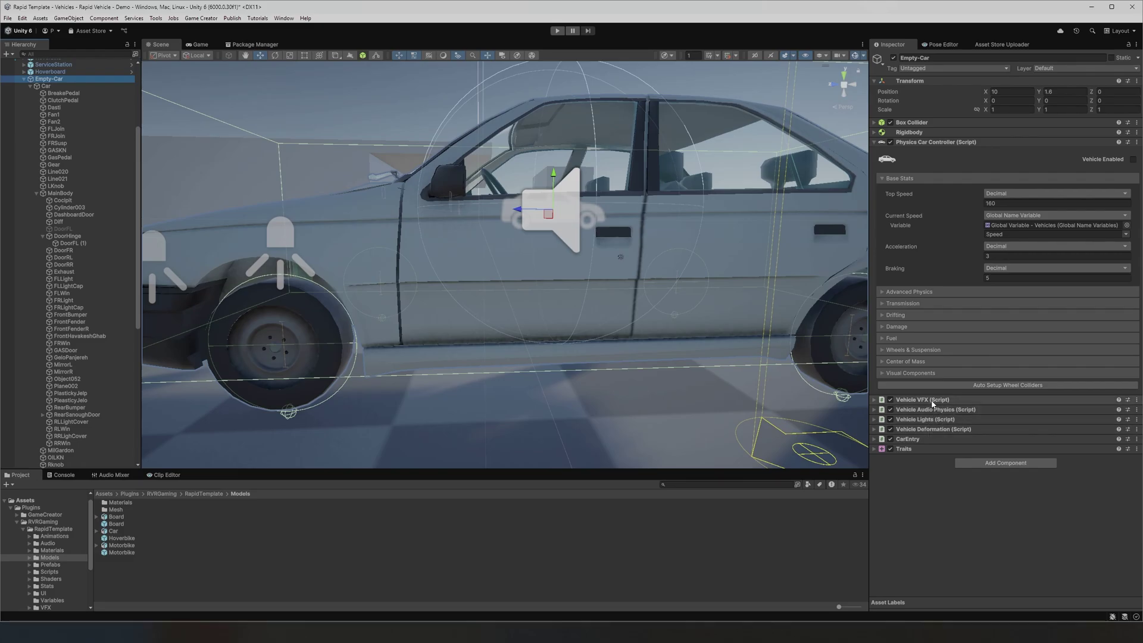
left_click(931, 439)
scroll(982, 429, "down", 5)
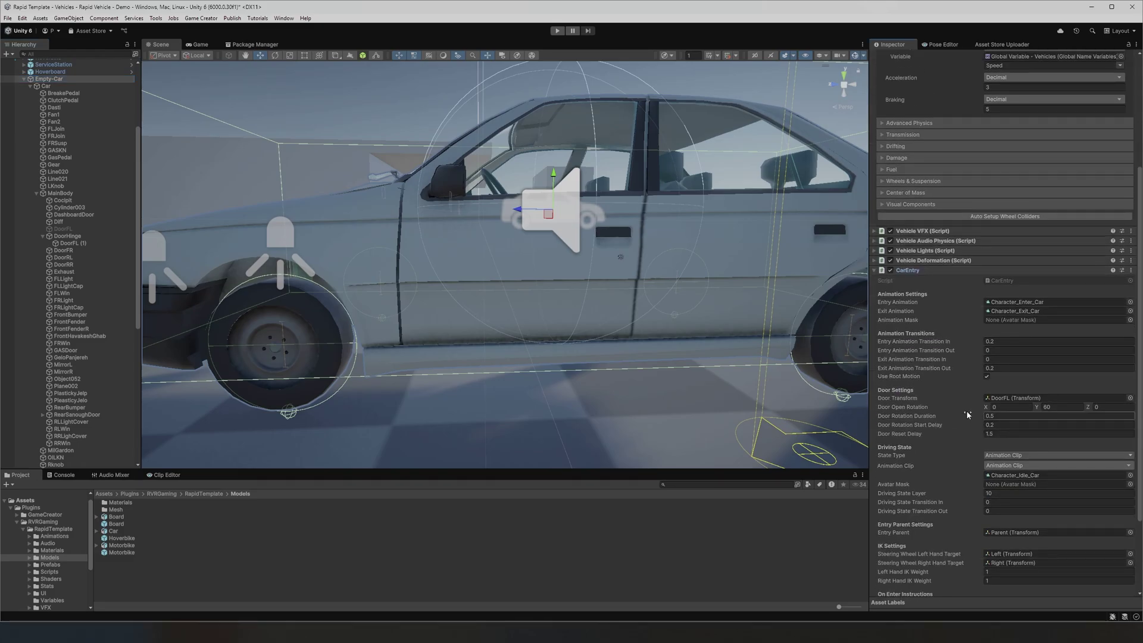
left_click_drag(72, 237, 1019, 401)
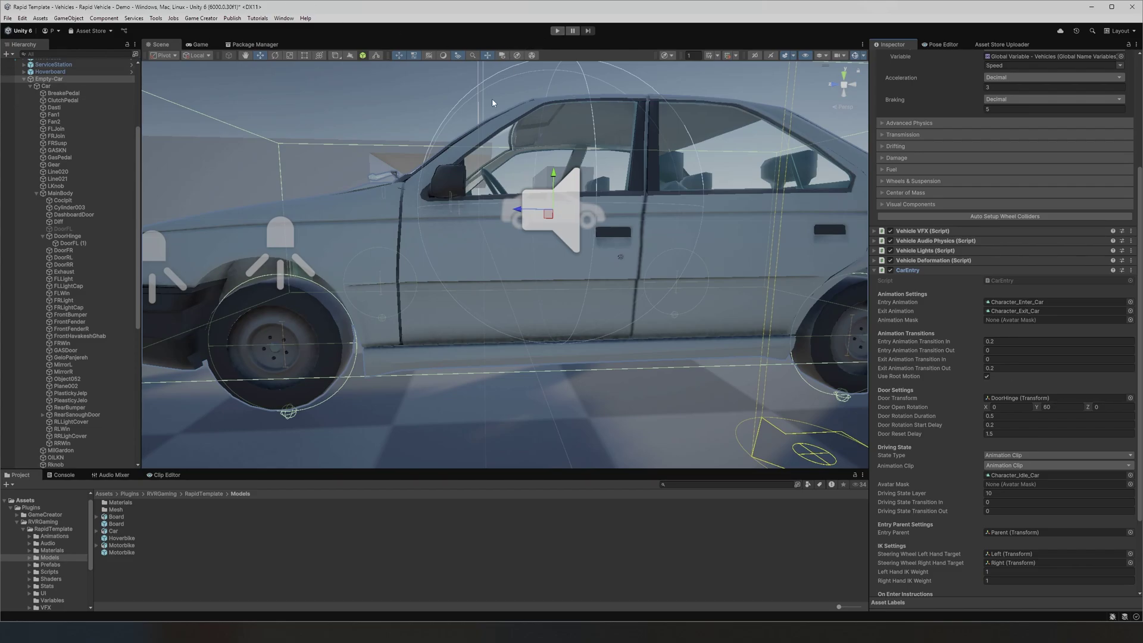
Check DoorHinge's transform, run the scene, walk the character to the custom car and get in to test the door, and stop the scene.
left_click(67, 236)
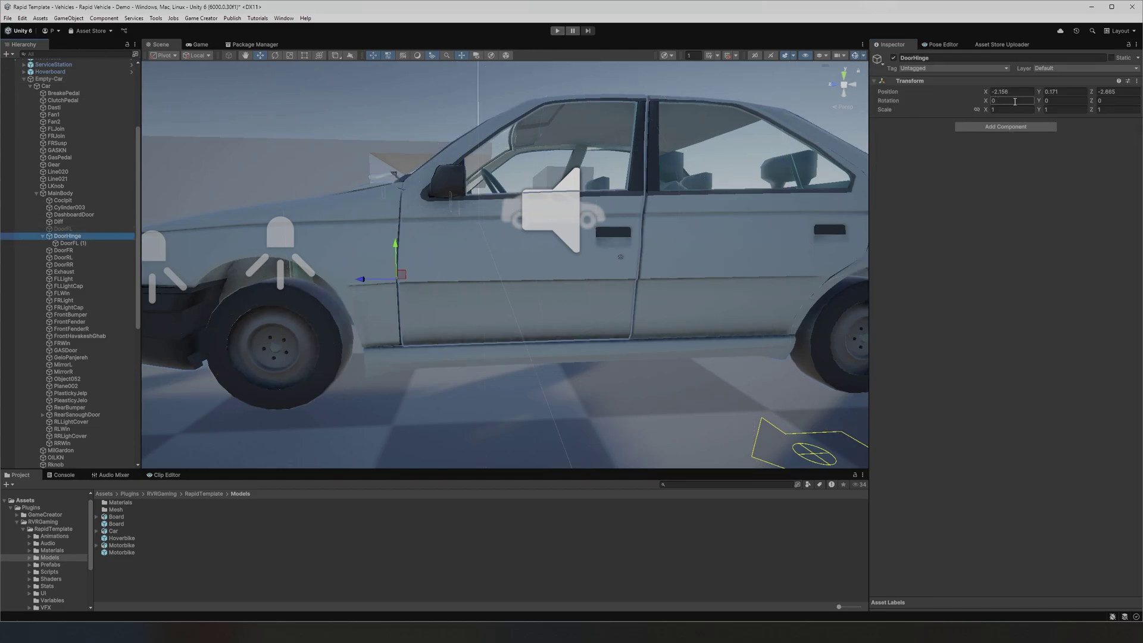
left_click(558, 32)
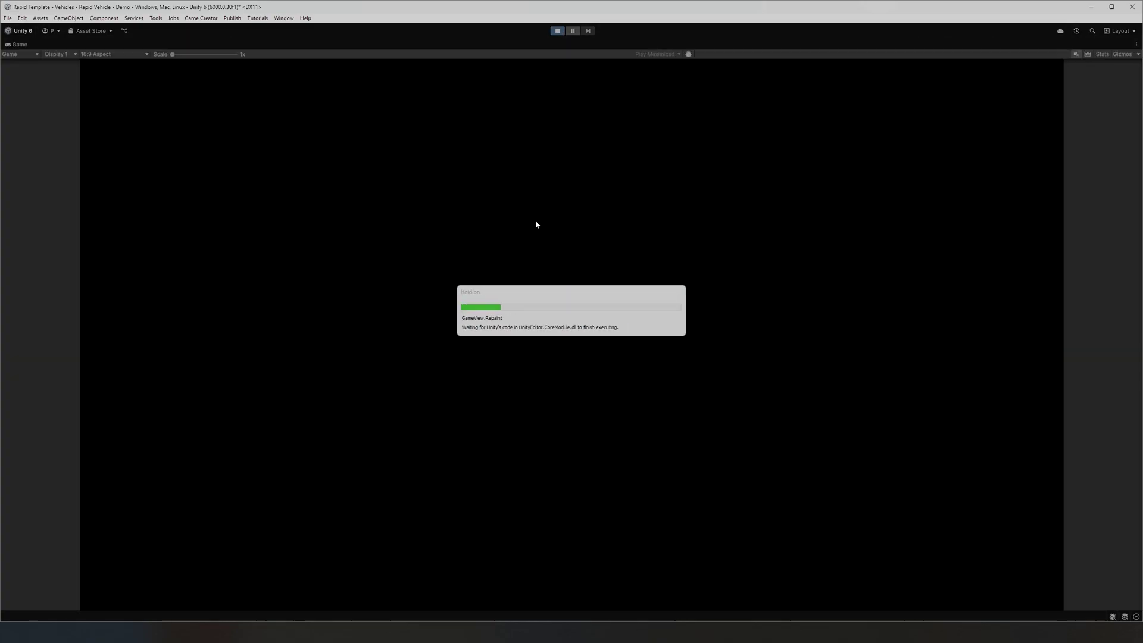
key("w")
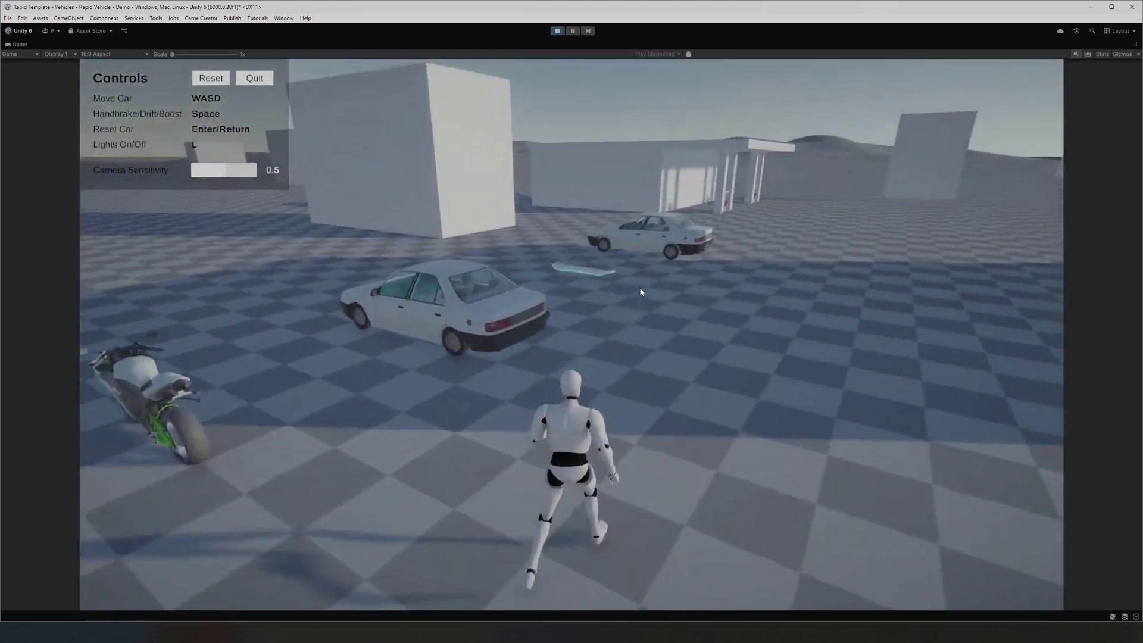
key("w")
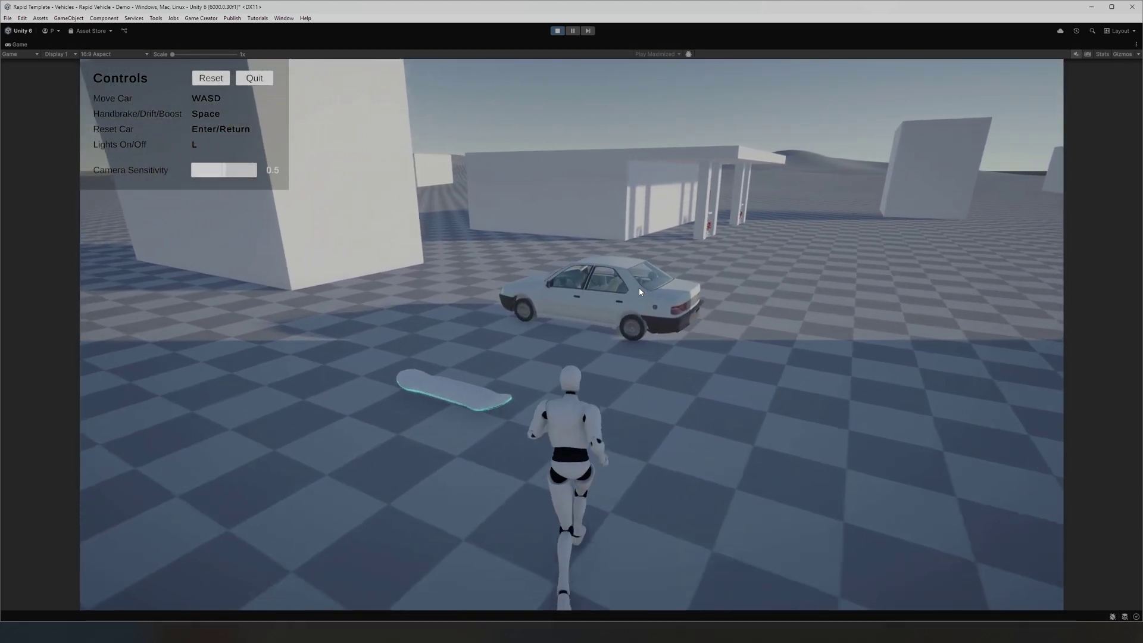
key("w")
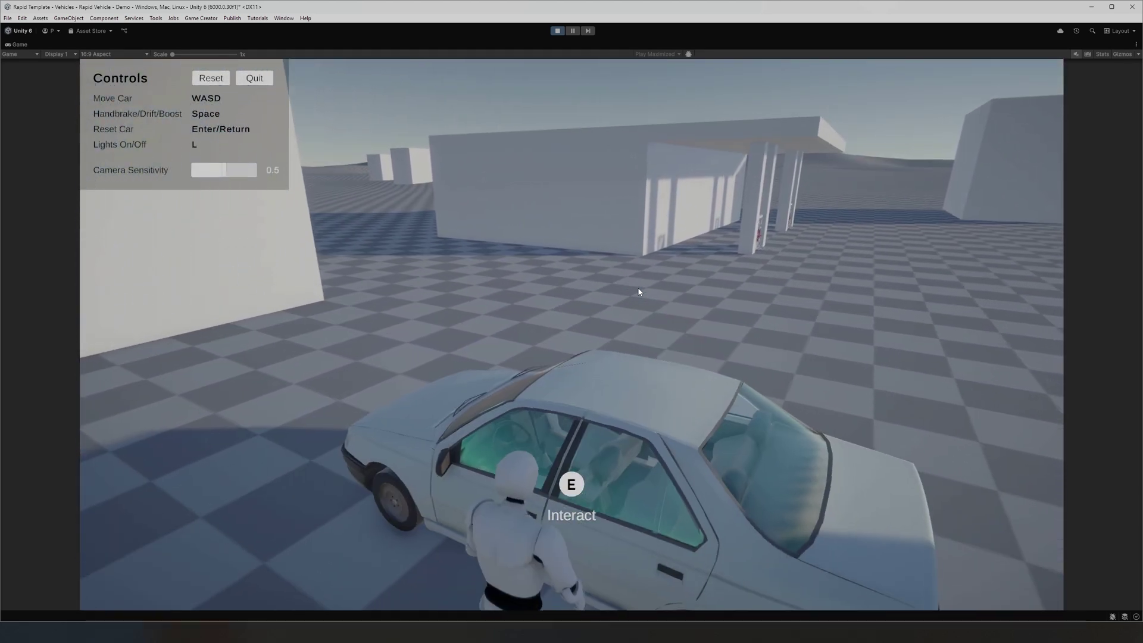
key("e")
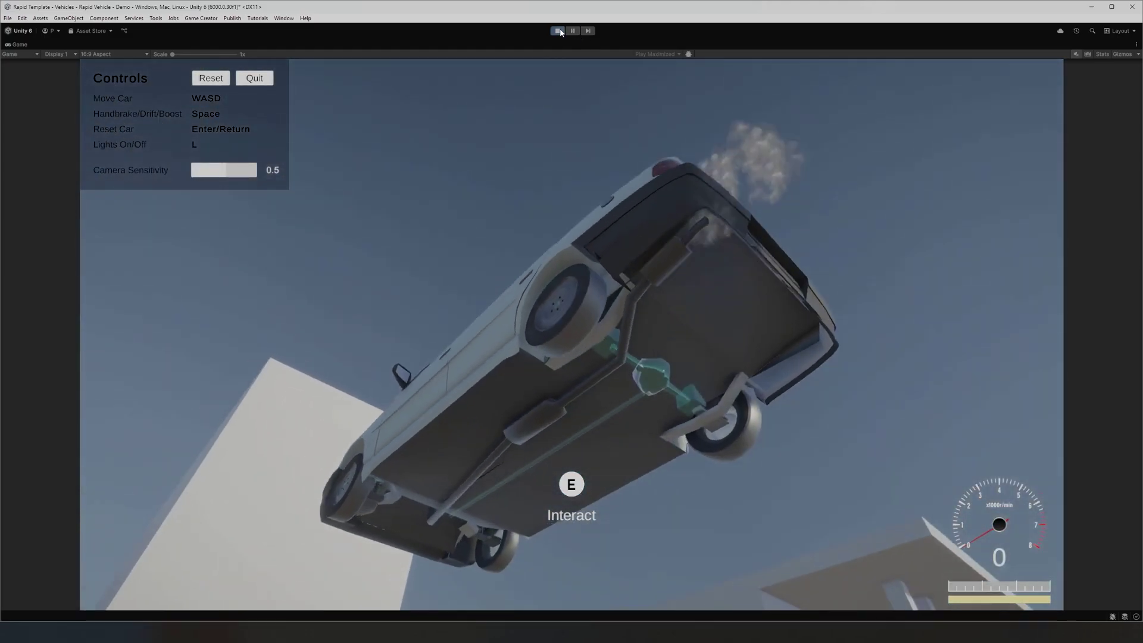
left_click(558, 31)
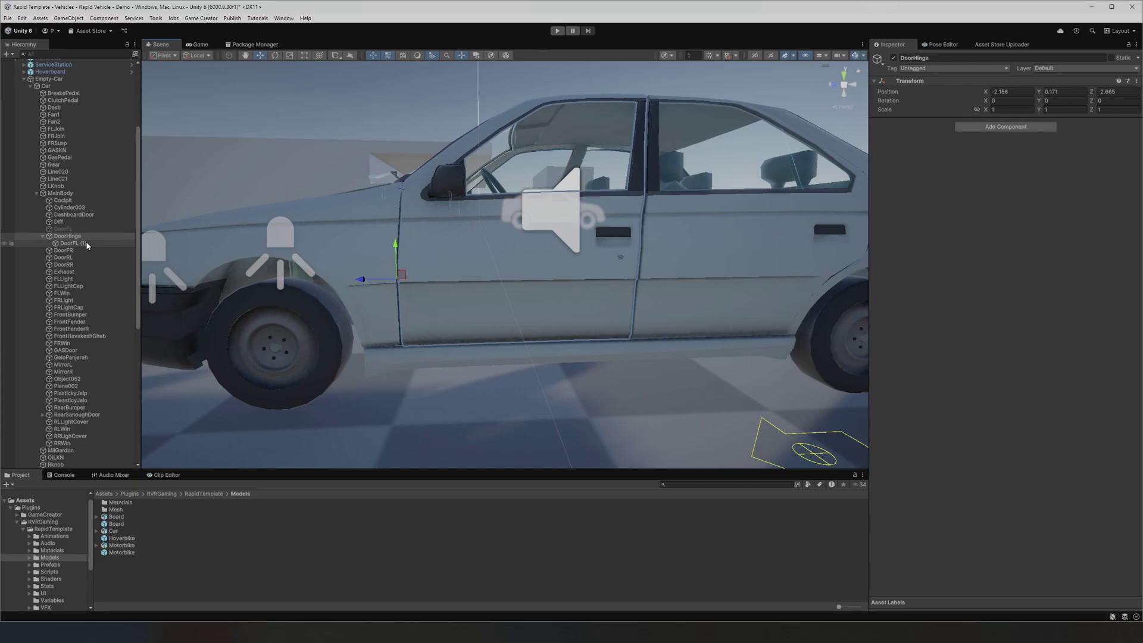
Parent the front-left window glass, FLWin, to DoorFL (1) under DoorHinge.
left_click(529, 145)
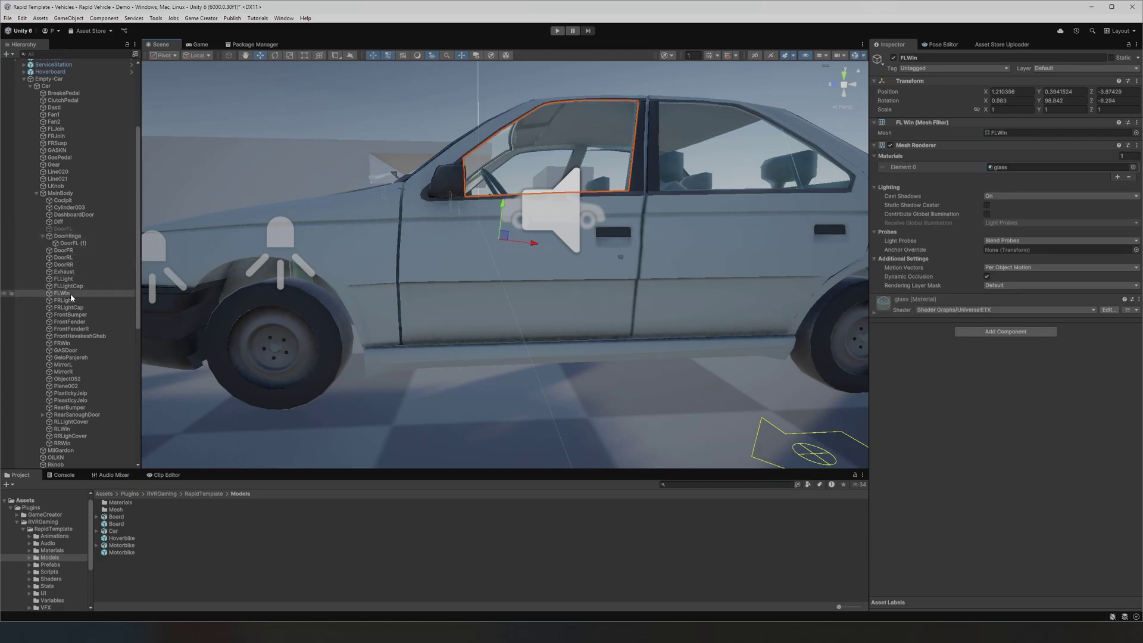
left_click_drag(77, 237, 82, 244)
left_click(76, 244)
left_click(72, 251)
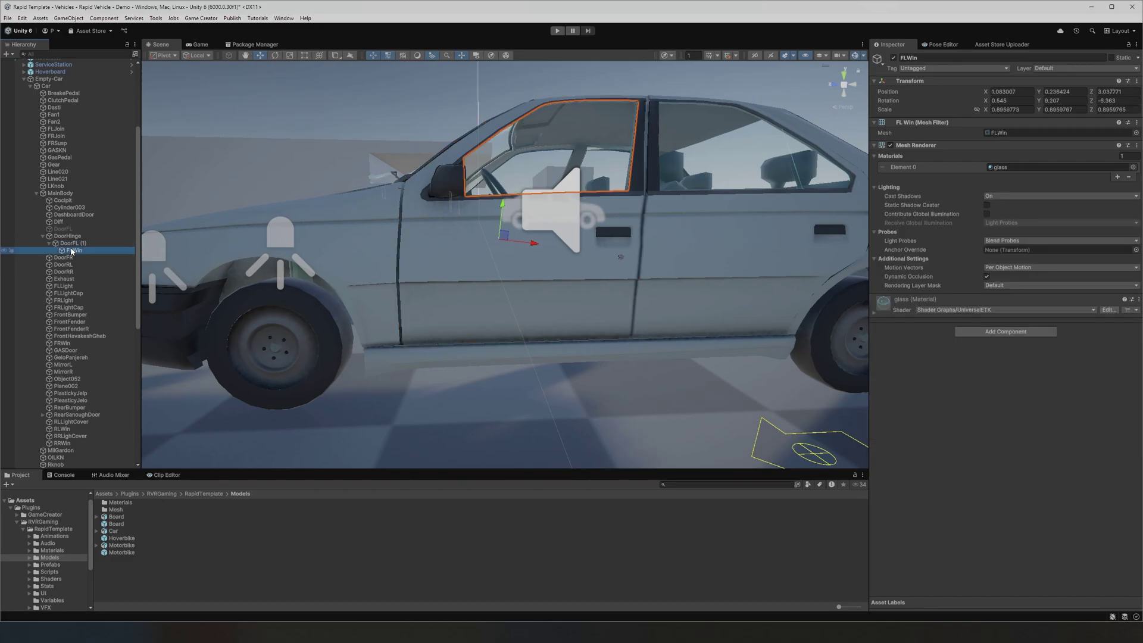
Run the scene, walk the character to the custom car and get in through the driver's door to test its hinge and window.
left_click(75, 244)
left_click(557, 30)
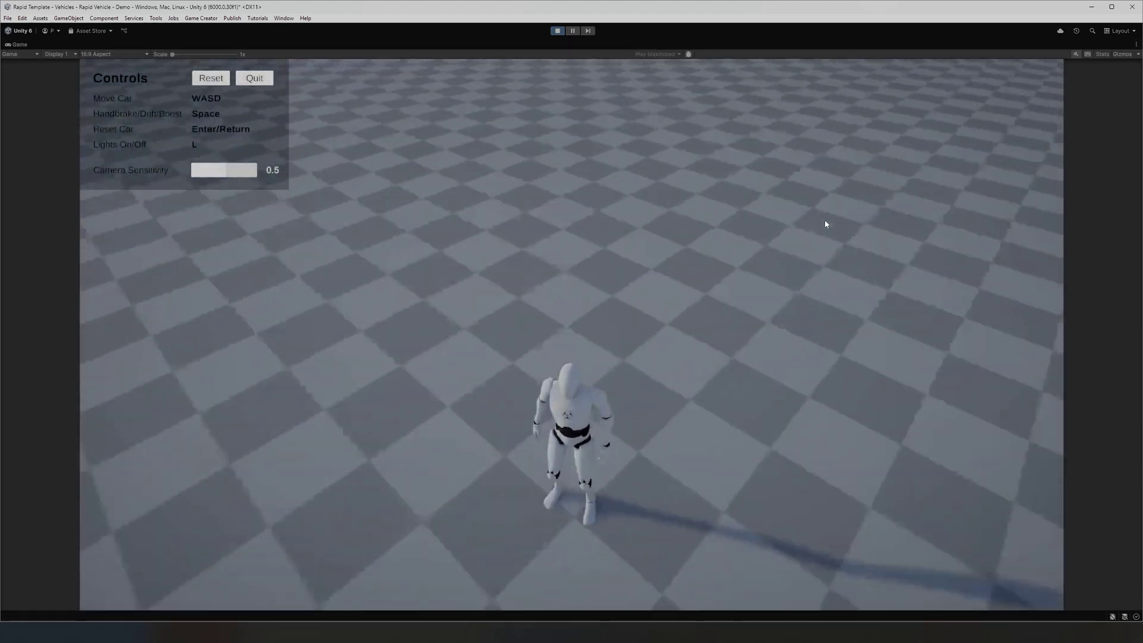
left_click(824, 224)
key("w")
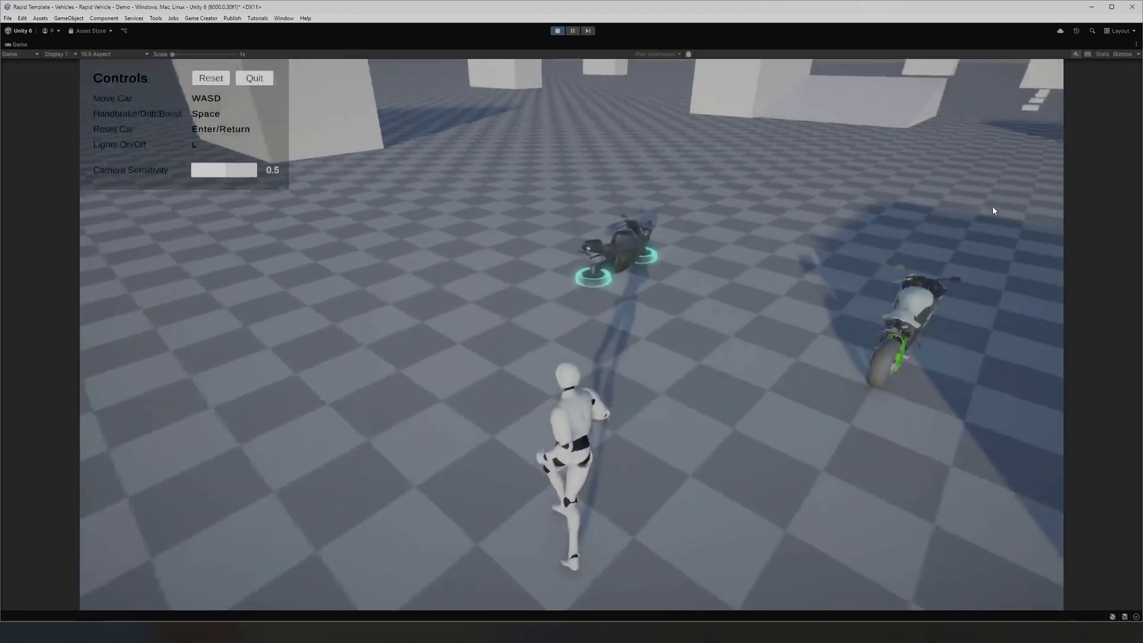
key("w")
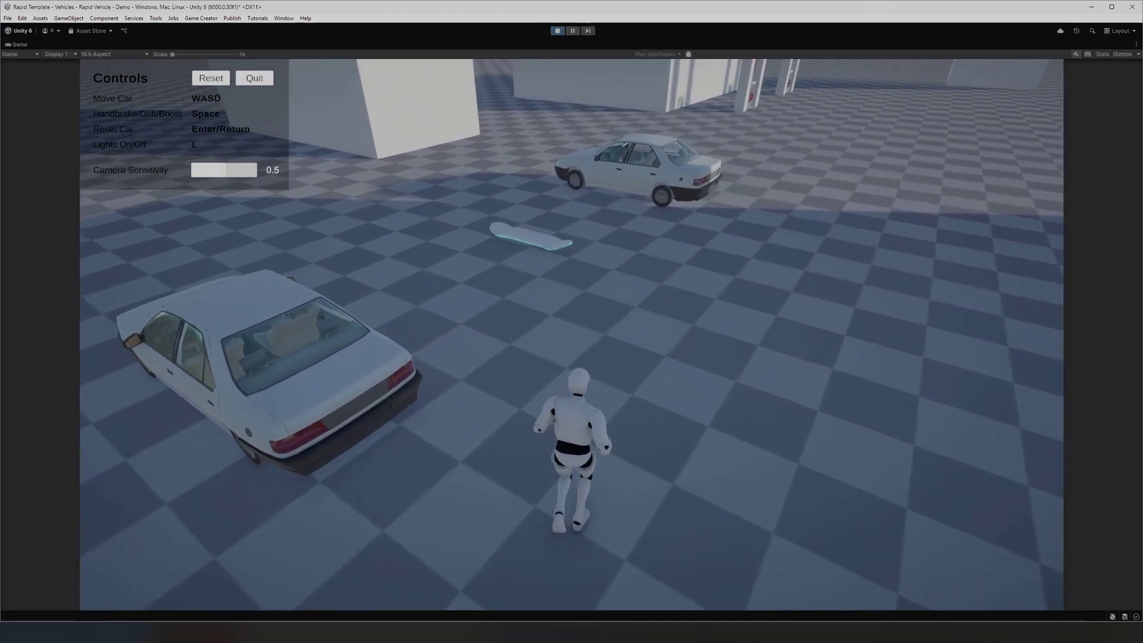
key("w")
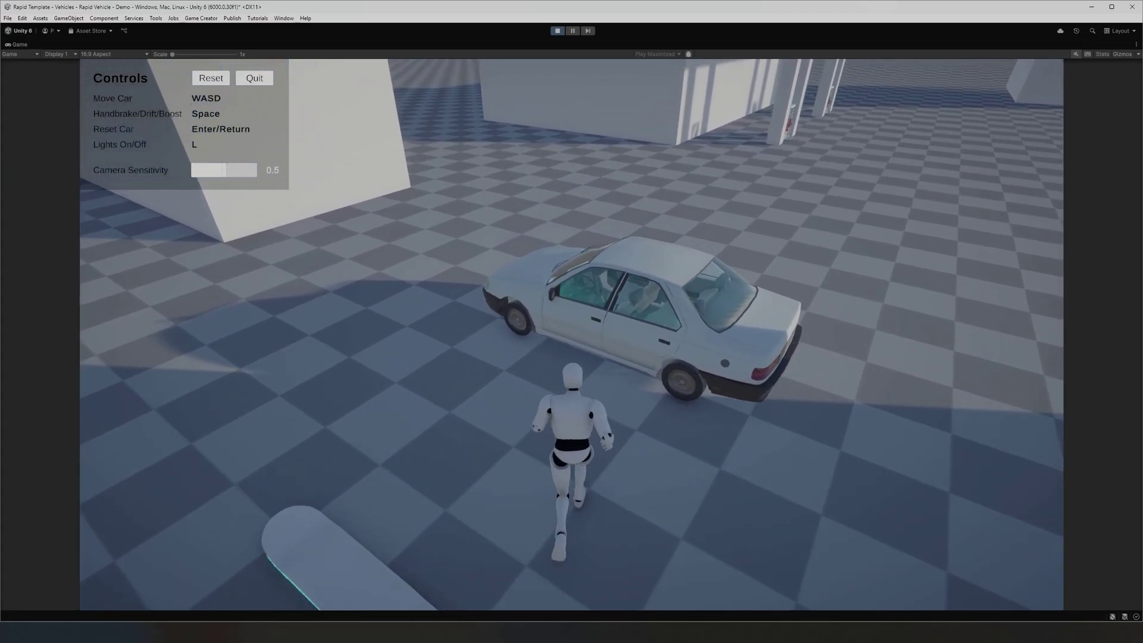
key("e")
key("e")
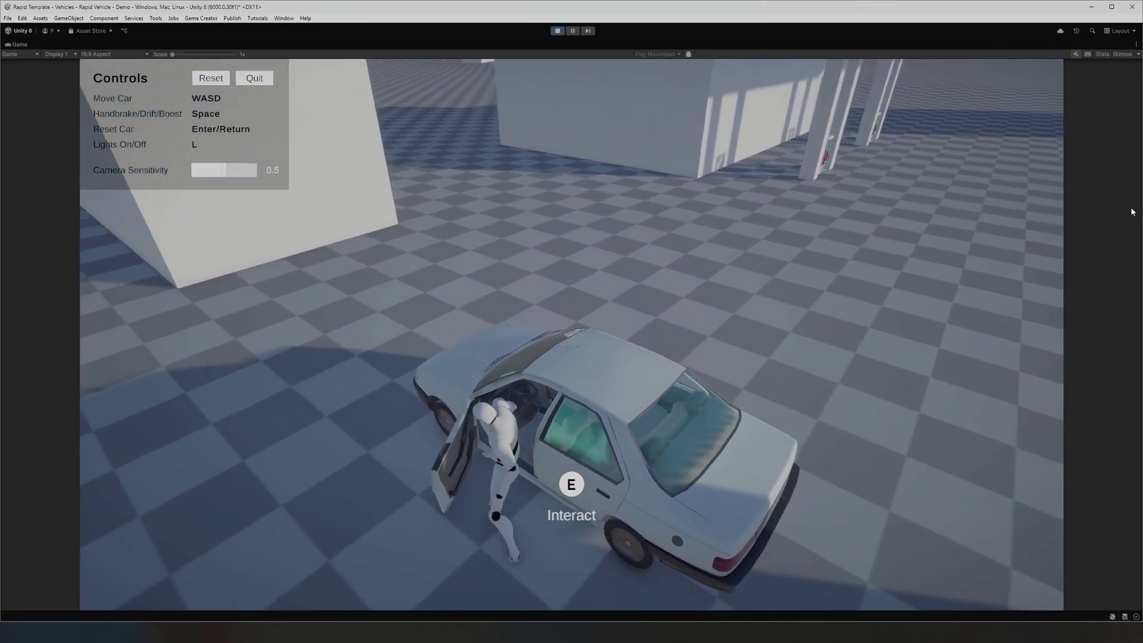
Test-drive the custom car across the demo scene and stop the scene.
key("w")
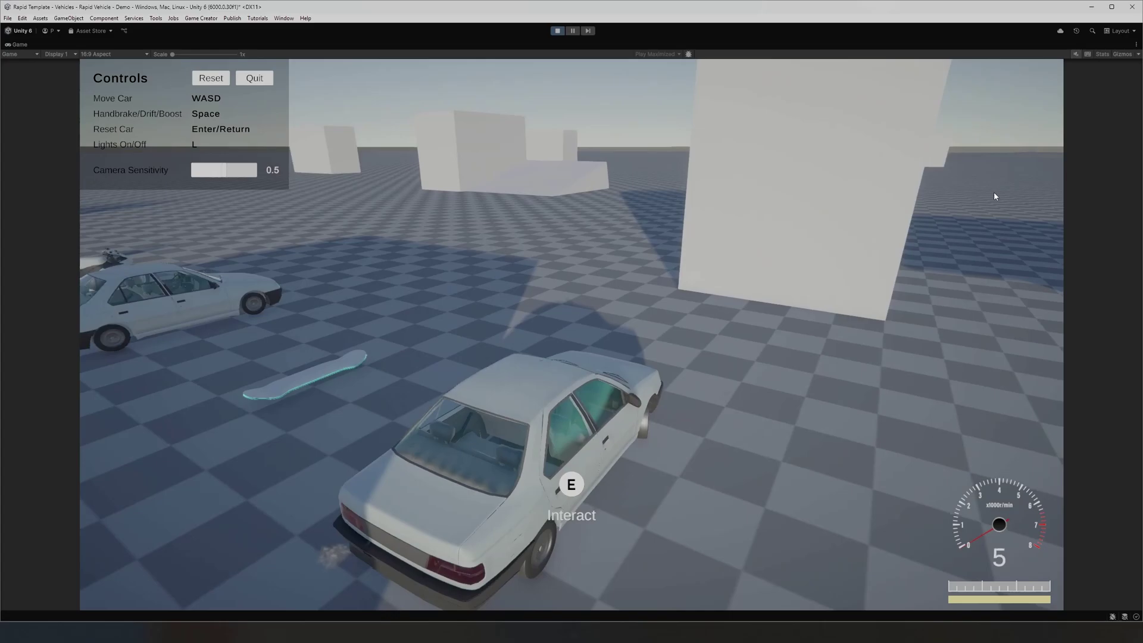
key("w")
key("d")
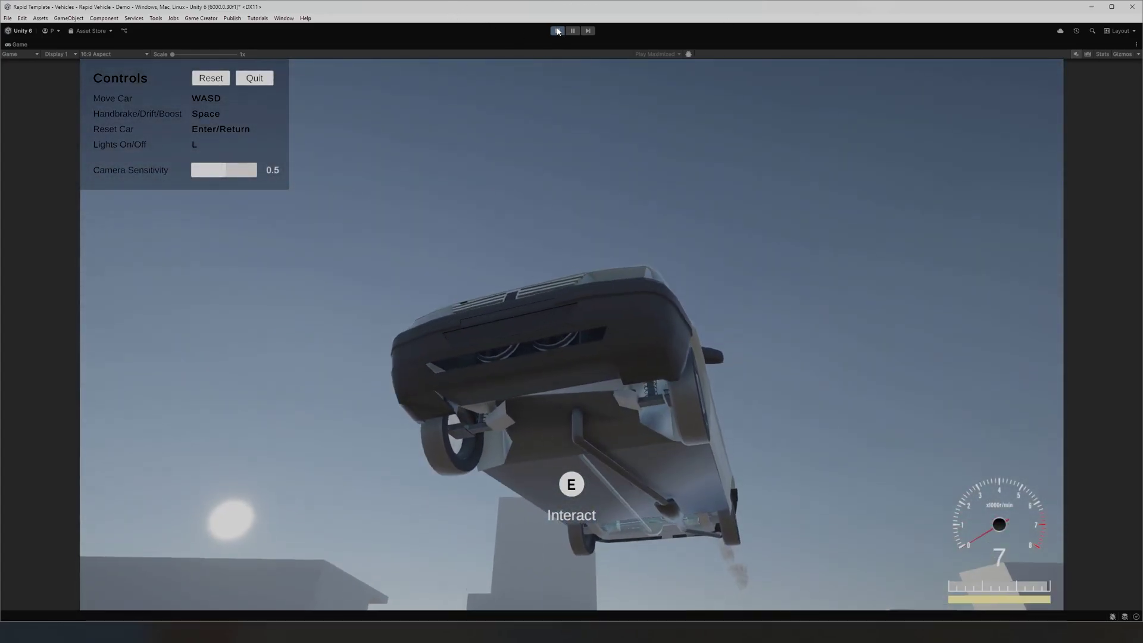
left_click(557, 31)
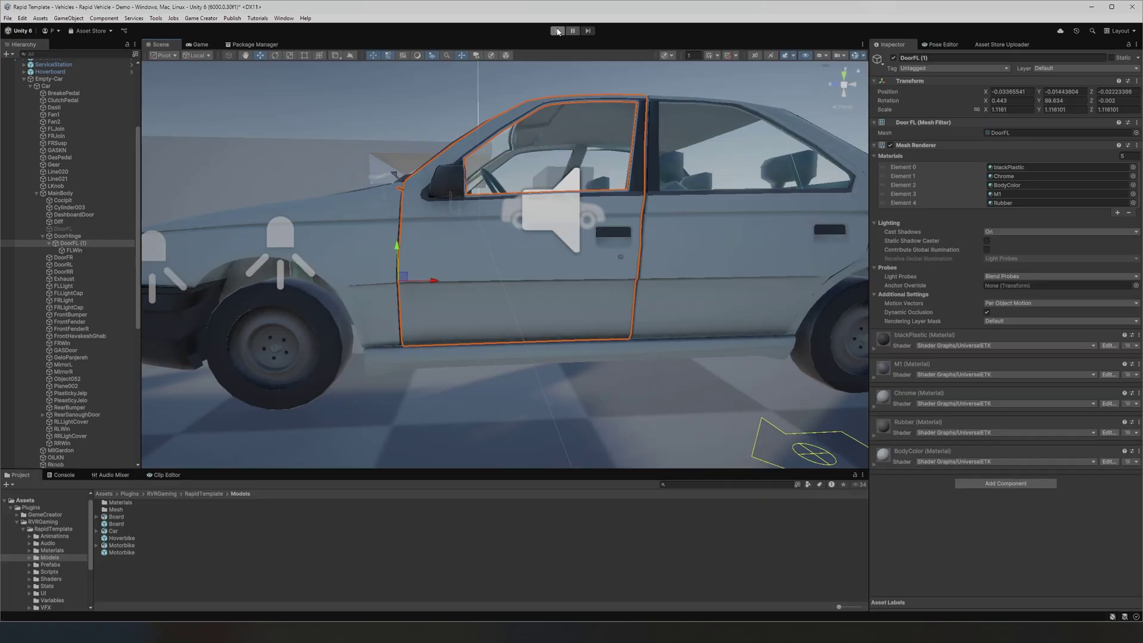
Collapse MainBody and the whole Empty-Car hierarchy, and clear the selection.
scroll(458, 197, "down", 10)
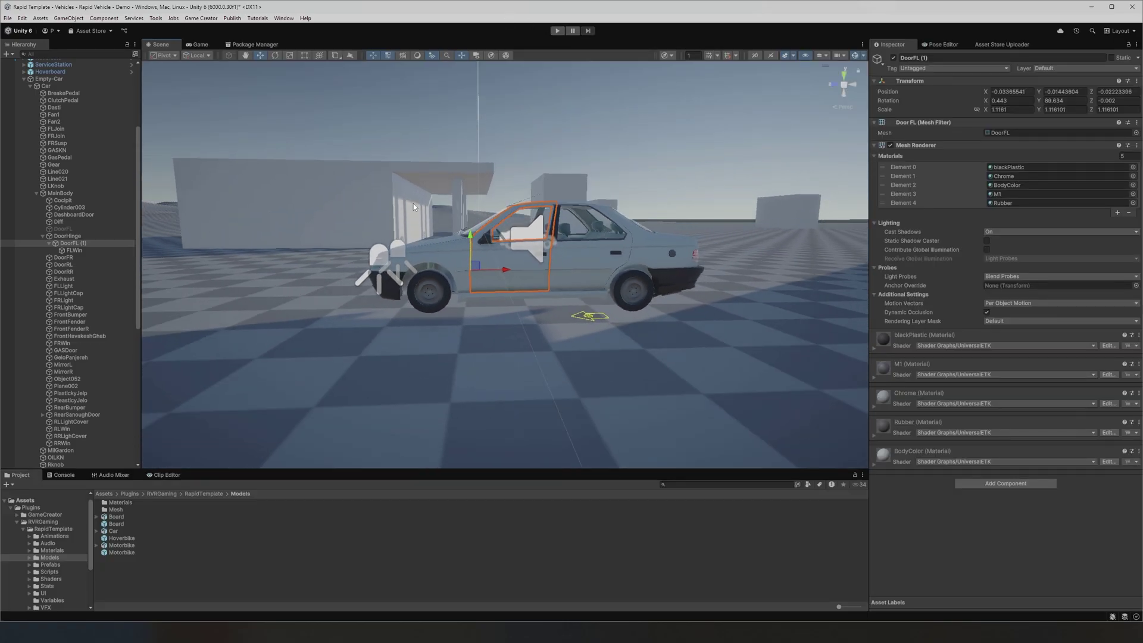
left_click(37, 193)
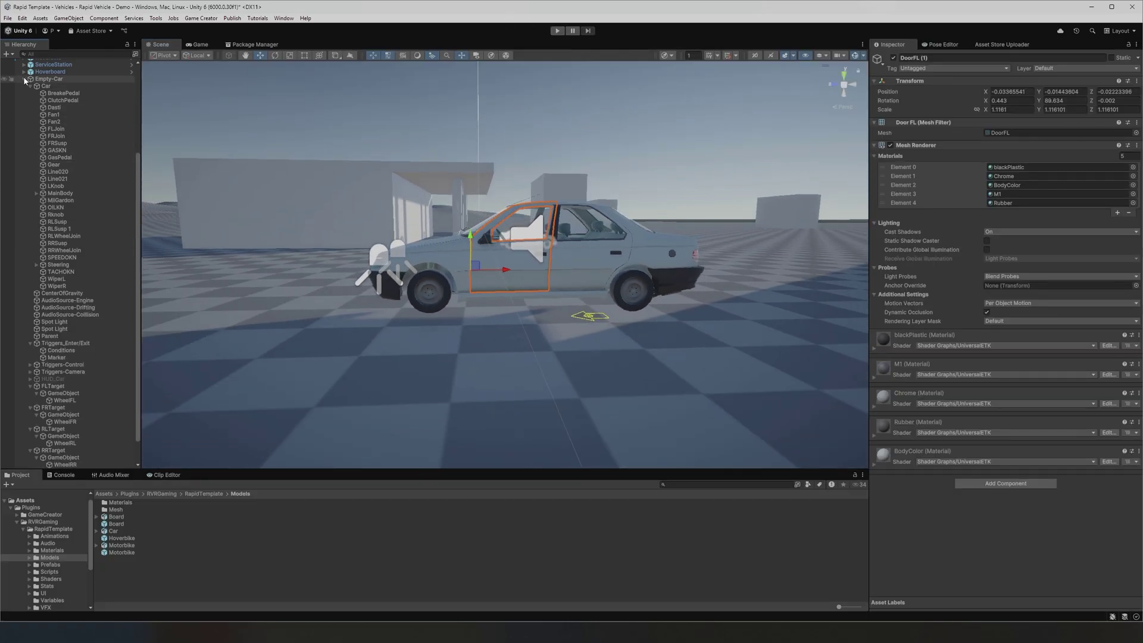
left_click(23, 78)
left_click(62, 247)
Create an Empty-Motorbike from the Rapid Template empty vehicles and move it beside the custom car, to X 13.311.
scroll(393, 206, "down", 1)
scroll(394, 206, "down", 5)
left_click_drag(760, 214, 474, 258, "alt")
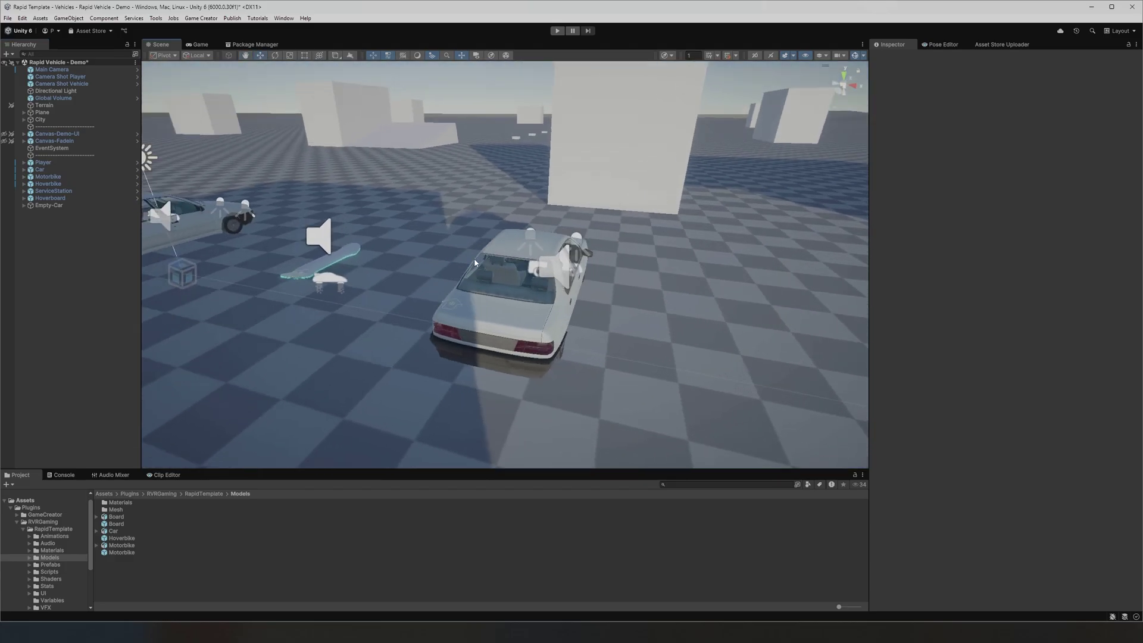
middle_click_drag(473, 258, 381, 254)
right_click(57, 228)
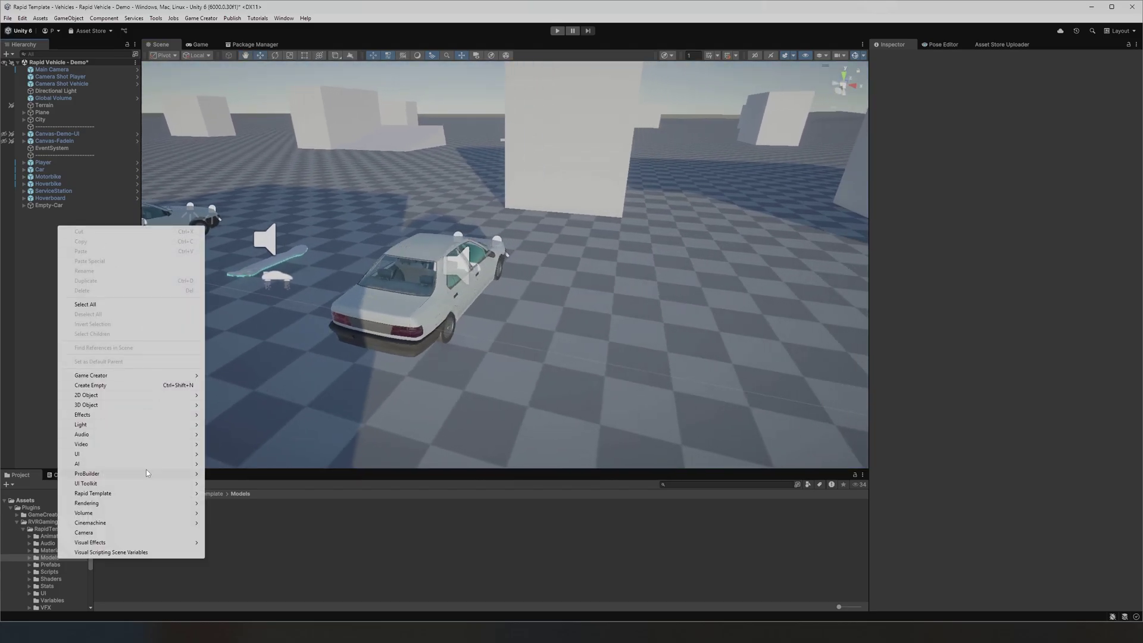
mouse_move(158, 378)
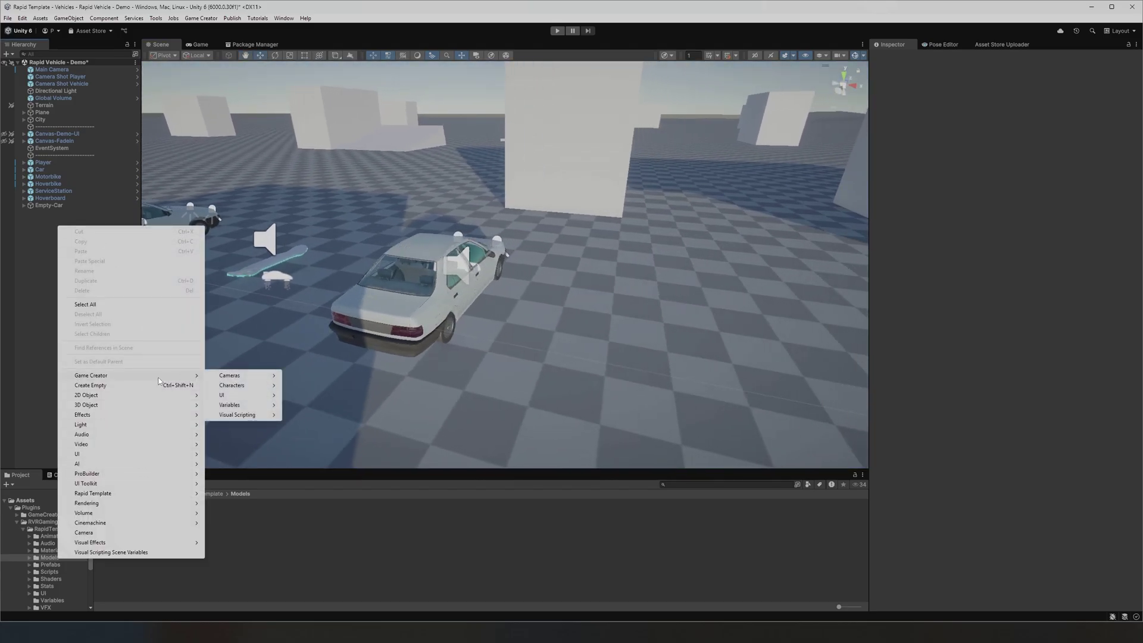
mouse_move(170, 494)
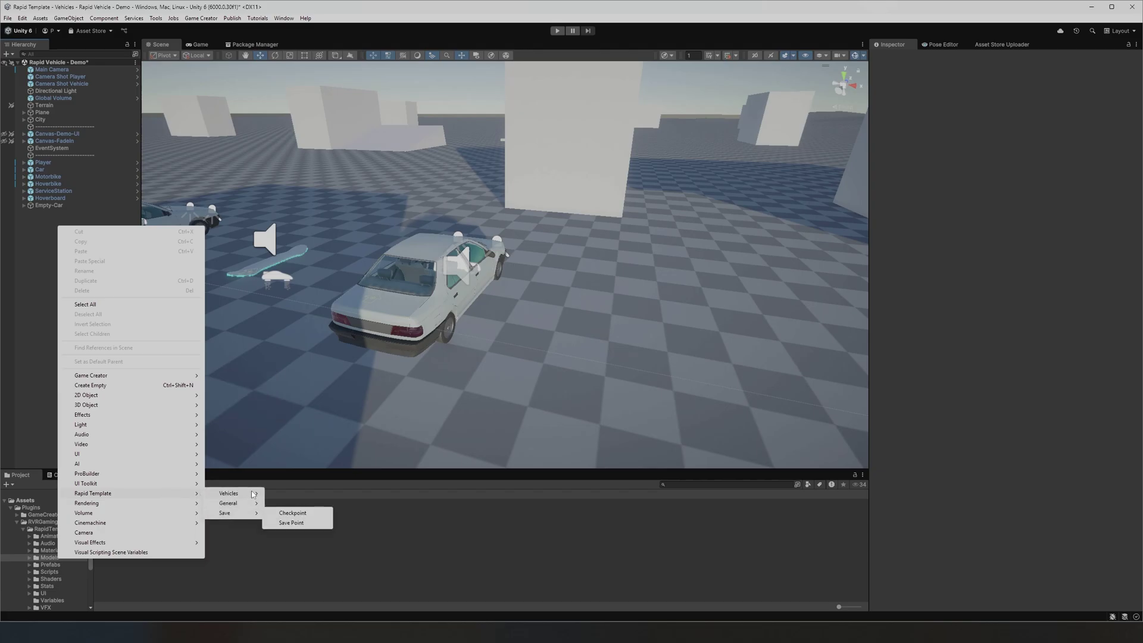
mouse_move(260, 494)
mouse_move(309, 535)
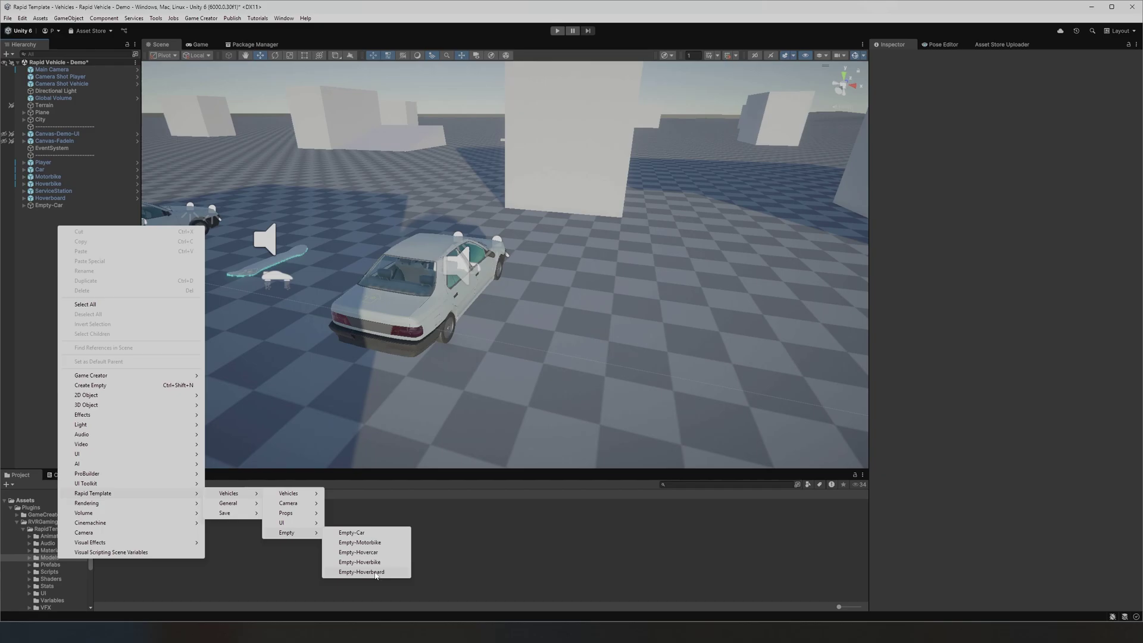
left_click(359, 542)
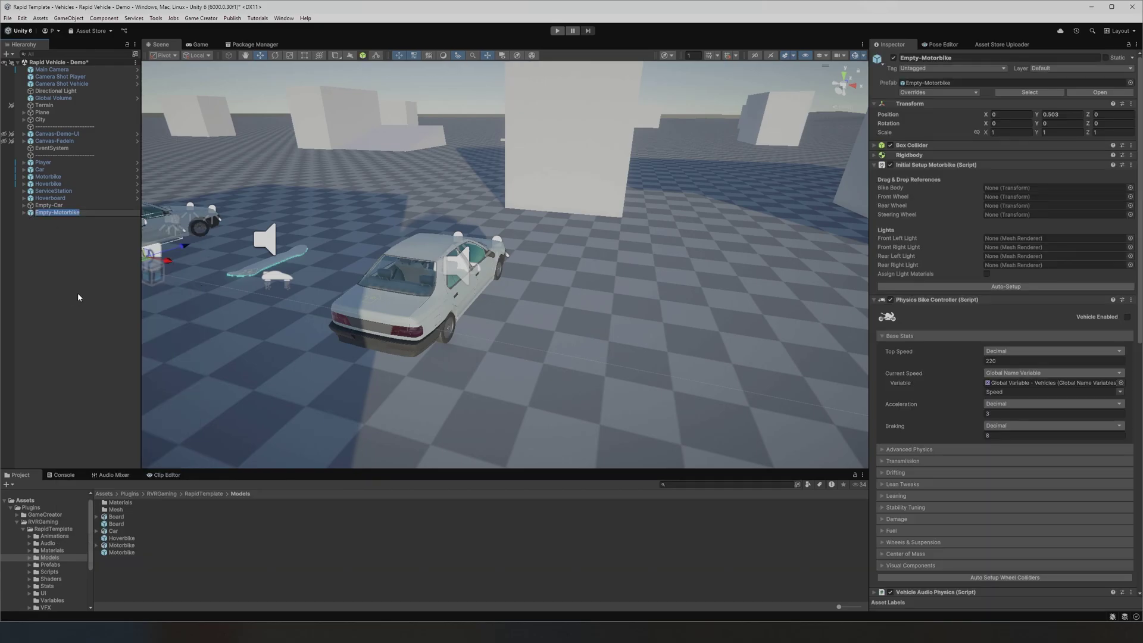
left_click_drag(176, 252, 655, 363)
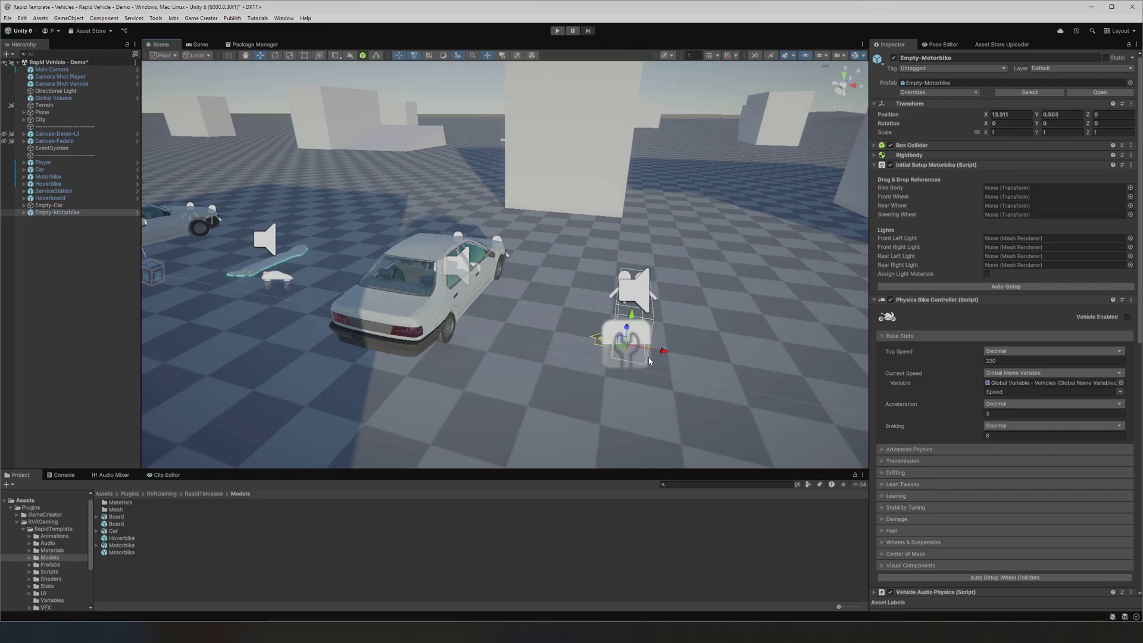
key("f")
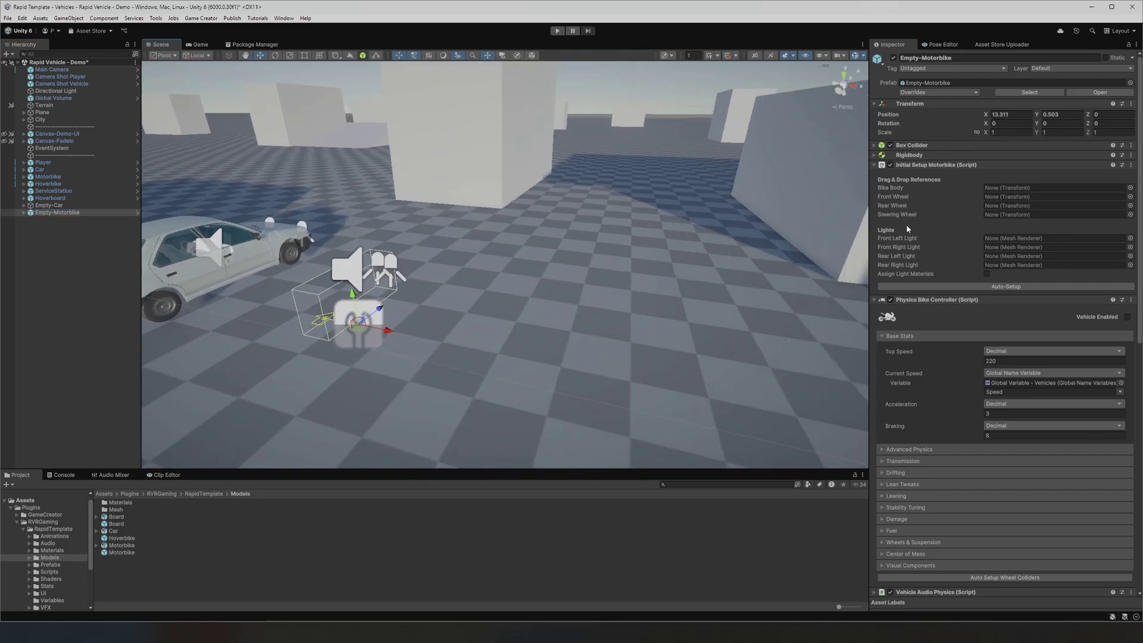
Examine the Empty-Motorbike's setup references and its BikeEntry animation, driving state, entry parent and IK settings.
left_click(919, 301)
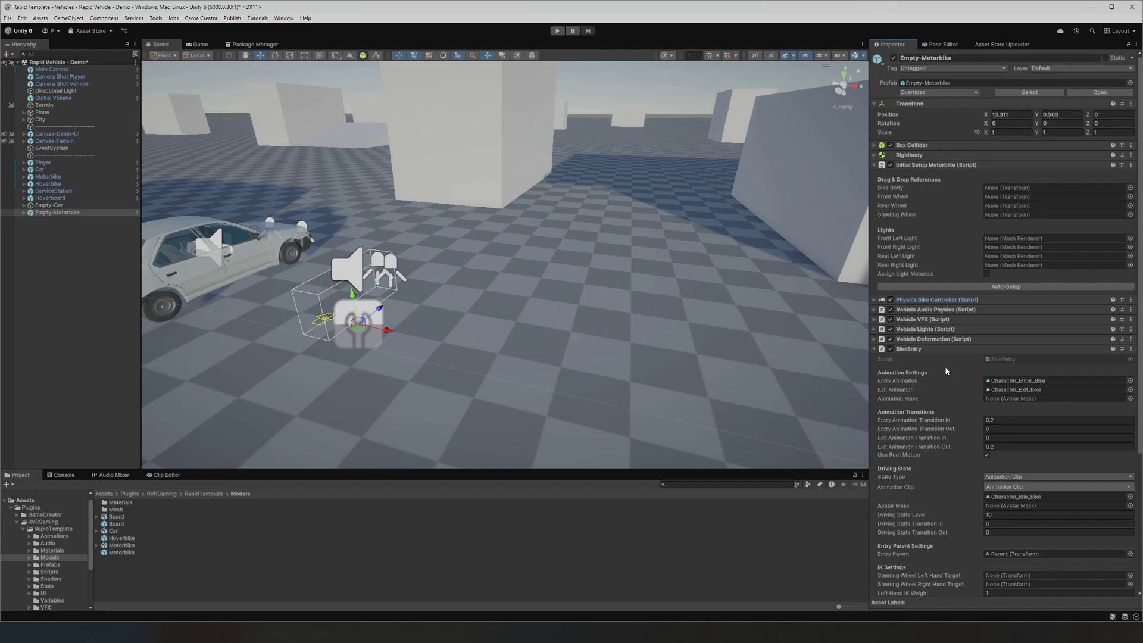
scroll(946, 368, "down", 3)
scroll(969, 384, "down", 3)
scroll(966, 374, "up", 5)
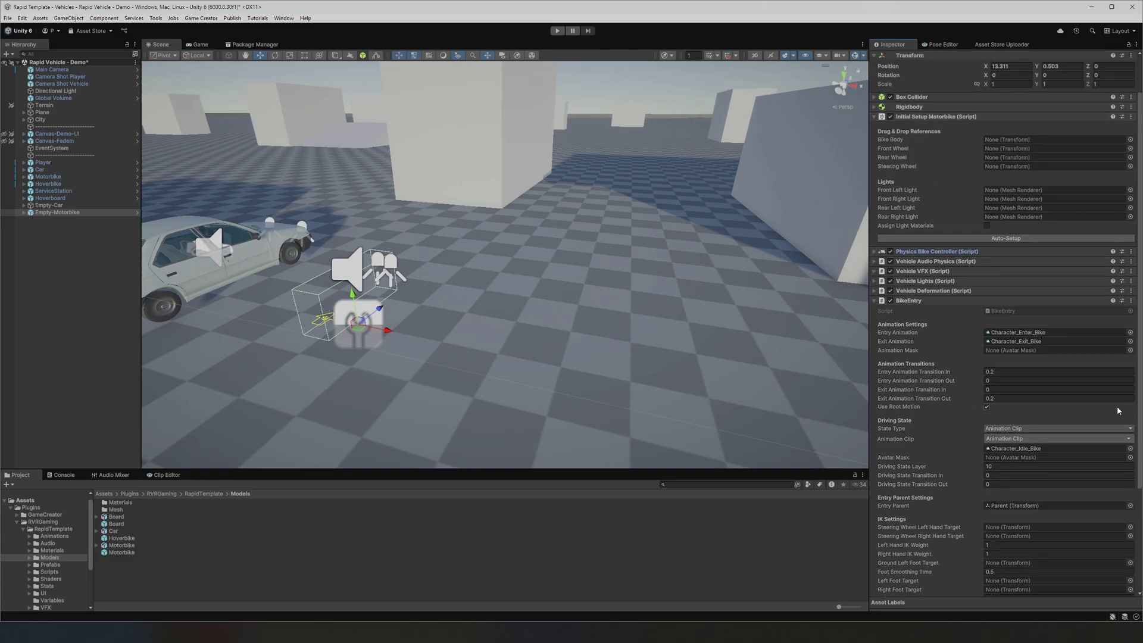
scroll(1043, 446, "down", 3)
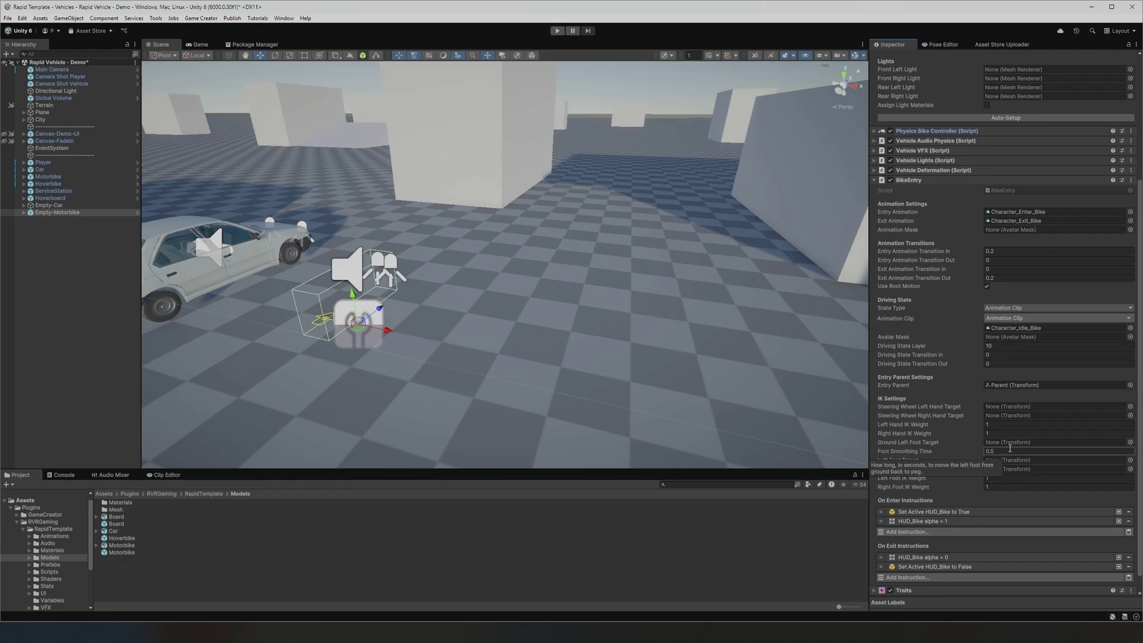
scroll(948, 252, "up", 3)
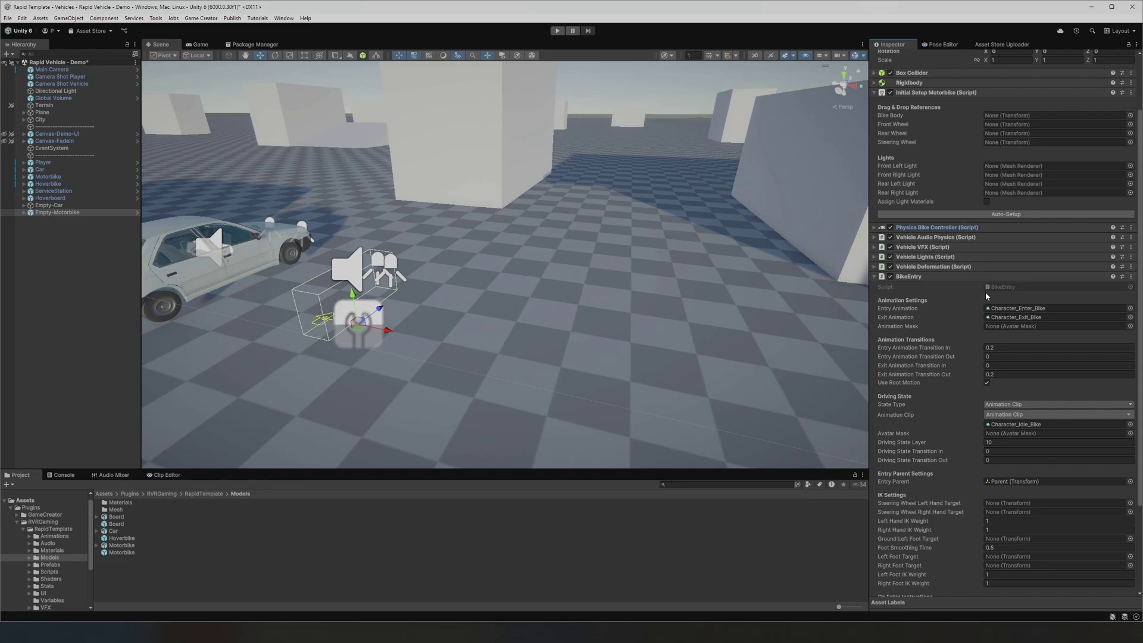
scroll(986, 295, "down", 1)
middle_click_drag(256, 238, 567, 274)
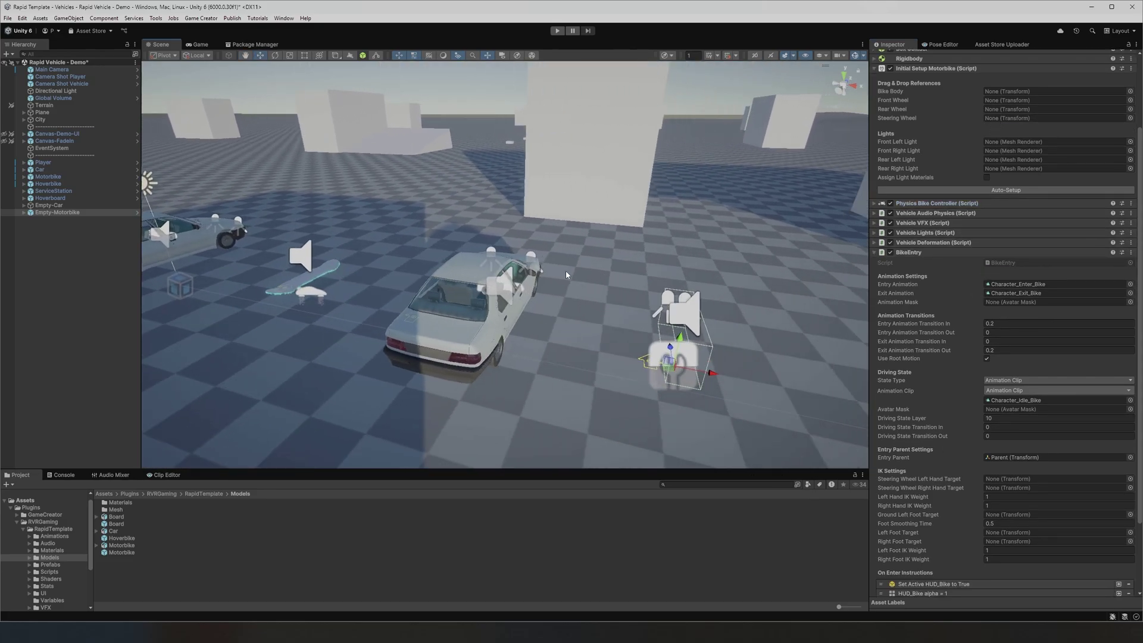
right_click_drag(565, 270, 584, 258)
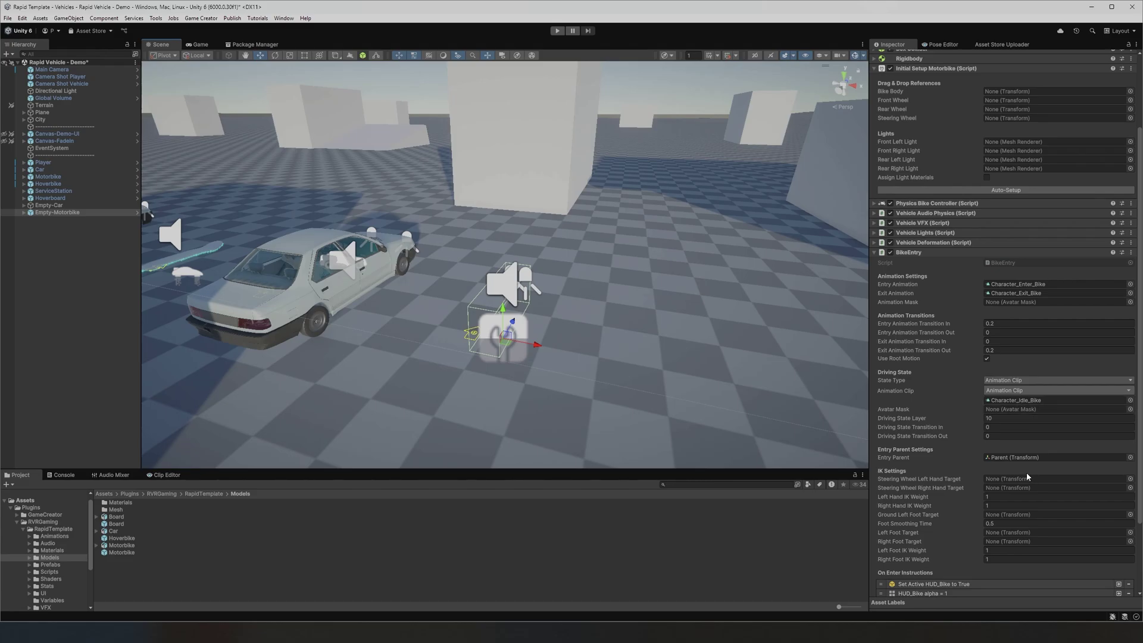
left_click(920, 252)
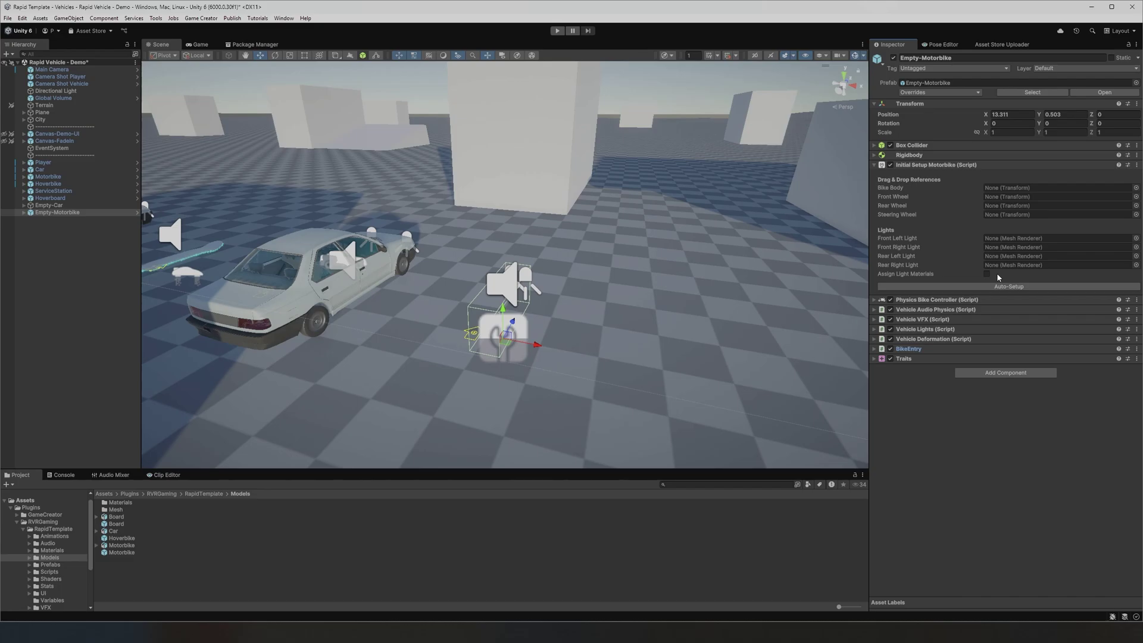
Delete Empty-Motorbike and Empty-Car from the scene.
middle_click_drag(632, 208, 544, 226)
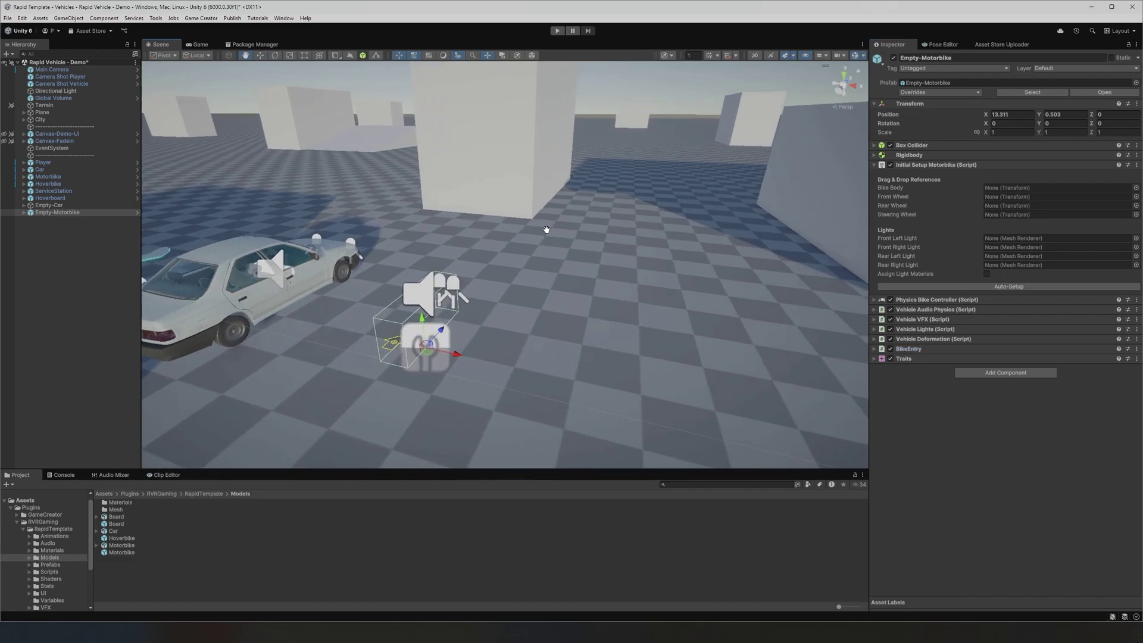
left_click(69, 222)
left_click(70, 213)
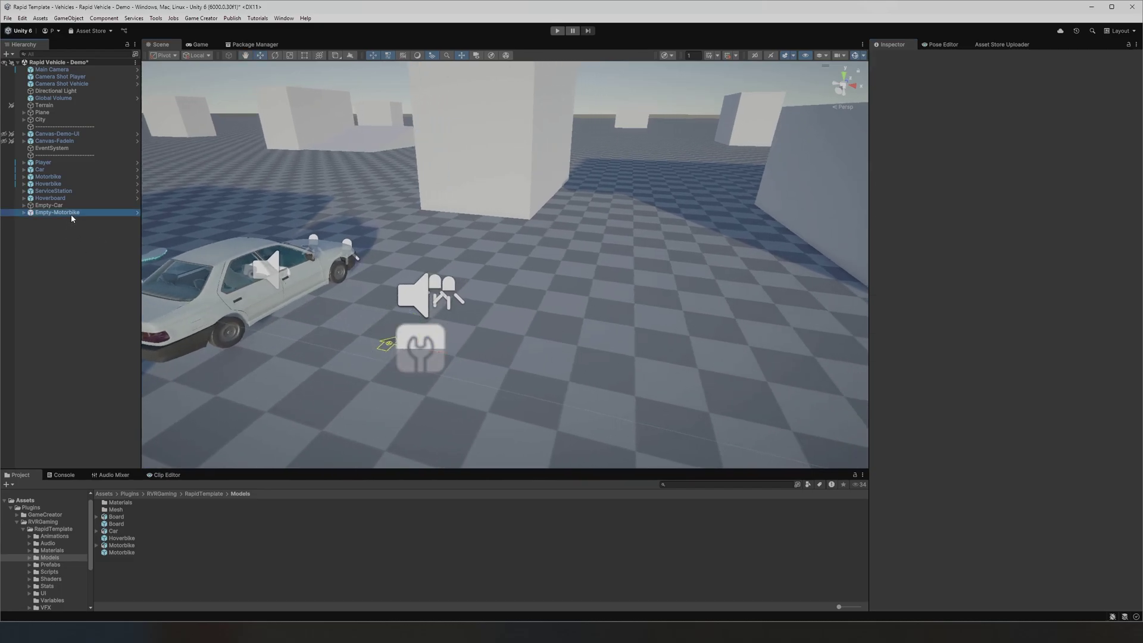
key("Delete")
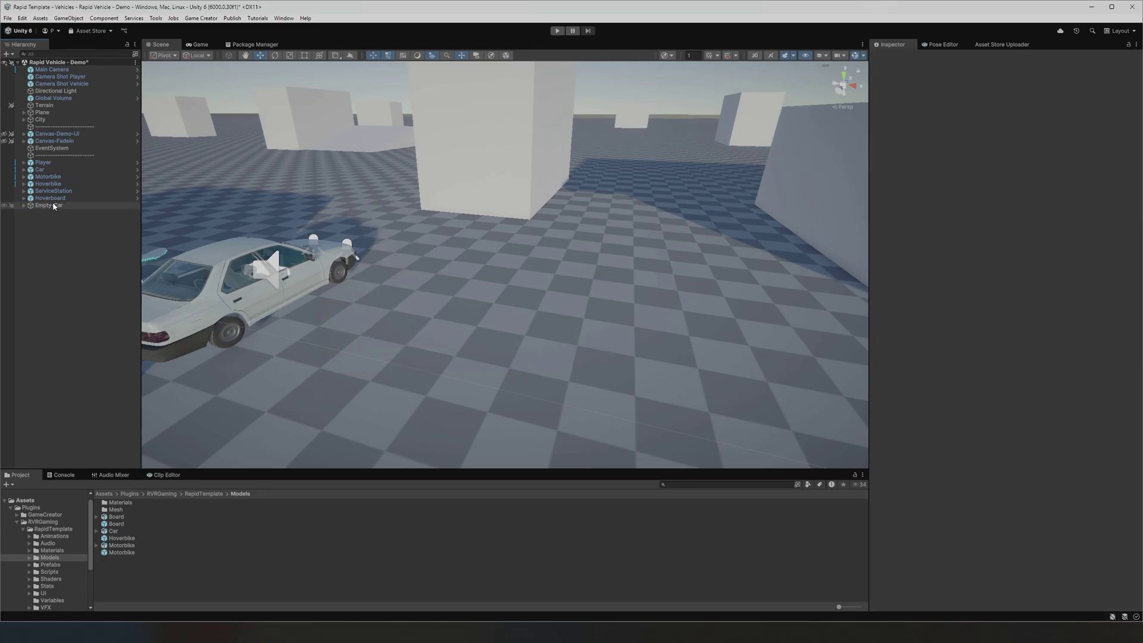
left_click(51, 205)
key("Delete")
middle_click_drag(282, 246, 745, 280)
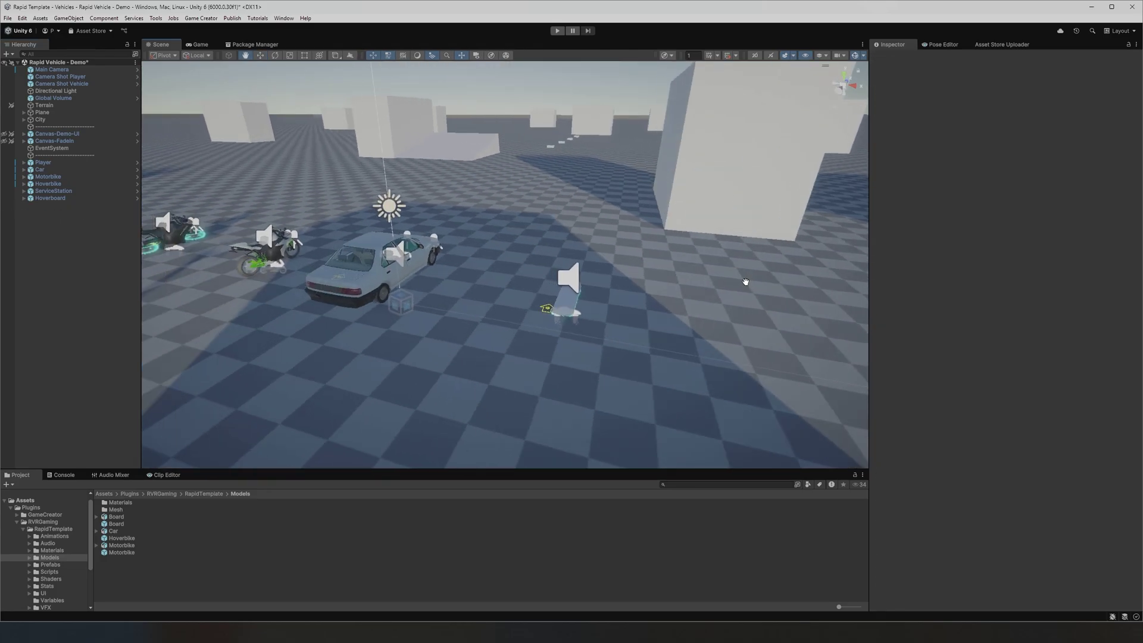
middle_click_drag(324, 279, 479, 289)
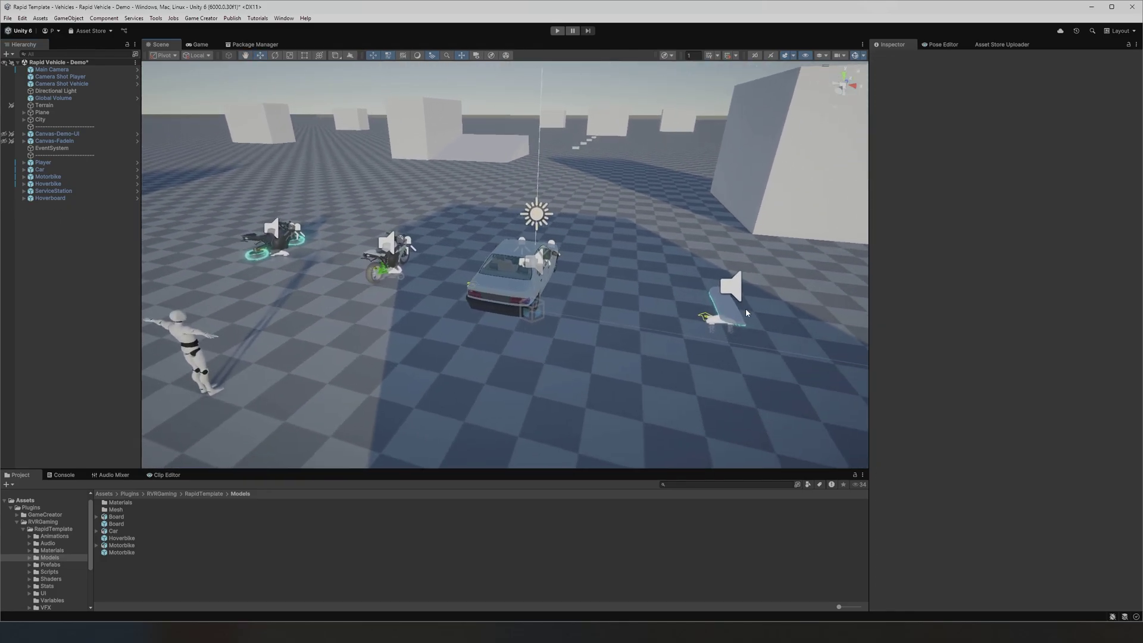